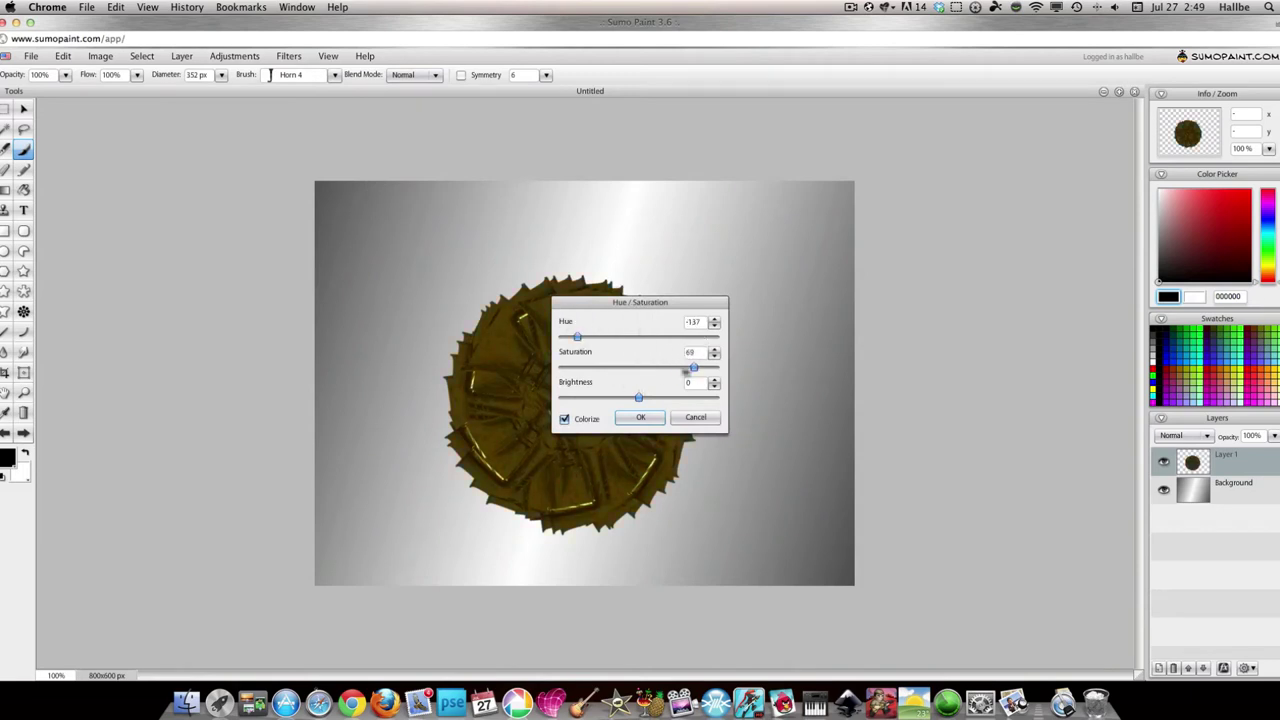
# Darken the colorized spiky disc by setting its brightness to -115 and apply the Hue/Saturation adjustment
pyautogui.moveTo(603, 402); pyautogui.dragTo(590, 400)
pyautogui.moveTo(636, 303); pyautogui.dragTo(928, 275)
pyautogui.moveTo(882, 369); pyautogui.dragTo(893, 369)
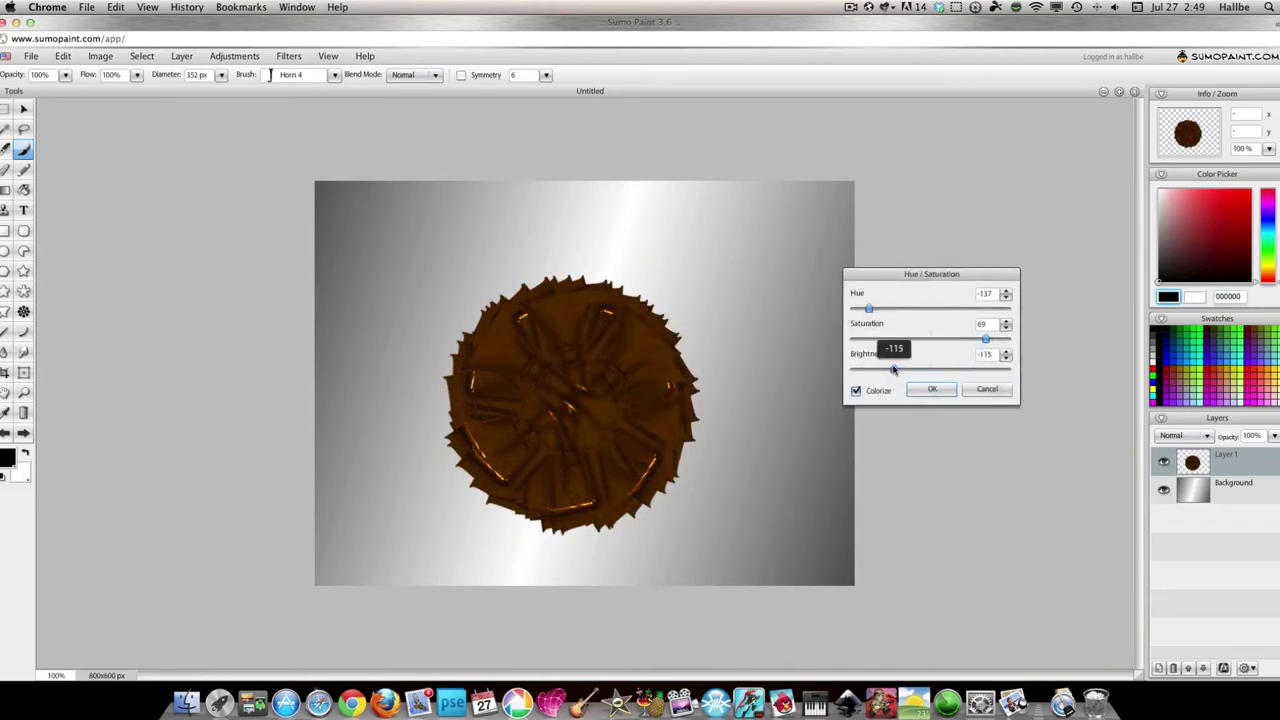
pyautogui.click(921, 390)
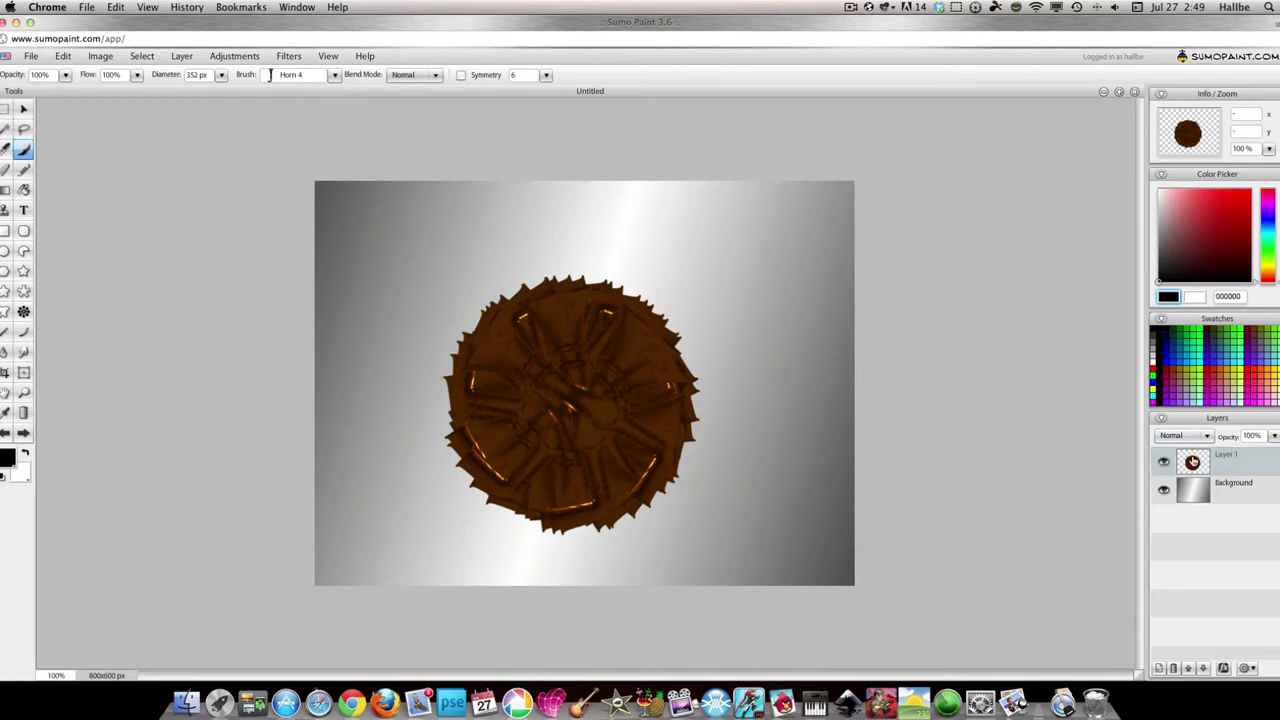
# Duplicate Layer 1 and free-transform the copy, shrinking it slightly and rotating it a little clockwise around the disc's centre
pyautogui.rightClick(1190, 458)
pyautogui.click(1190, 456)
pyautogui.rightClick(600, 430)
pyautogui.click(615, 435)
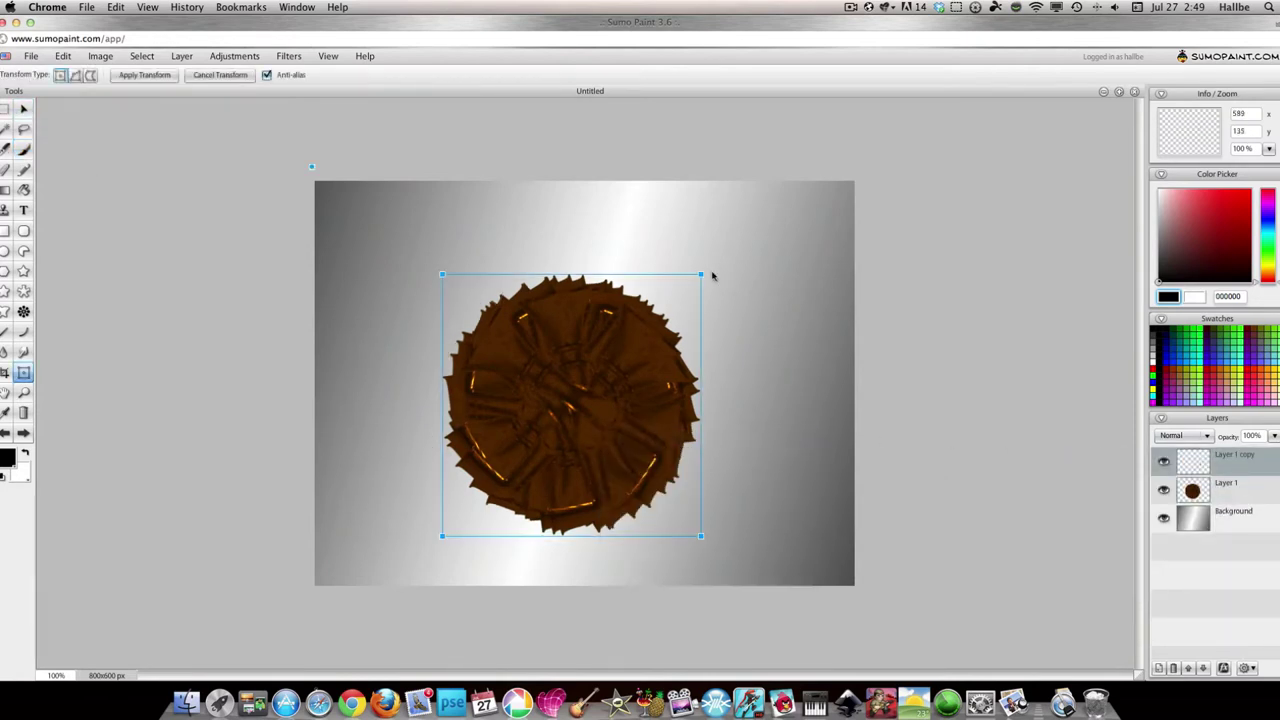
pyautogui.moveTo(713, 276); pyautogui.dragTo(710, 325)
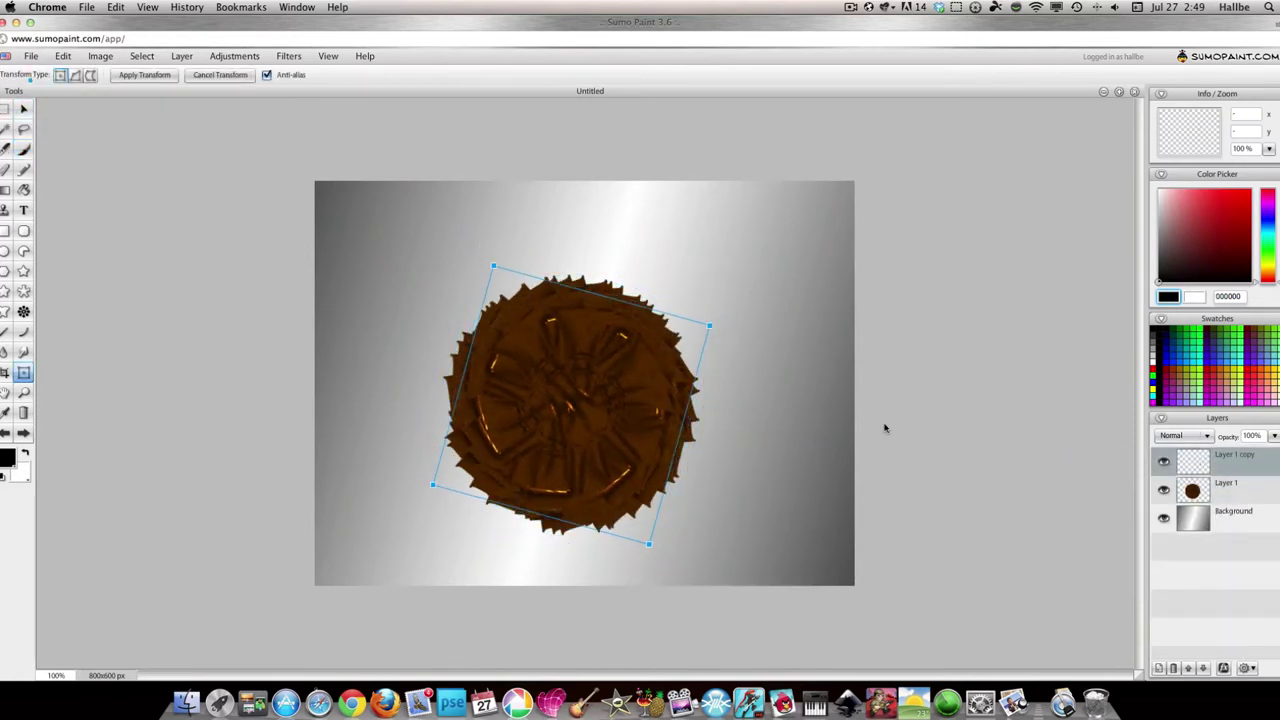
pyautogui.click(1195, 486)
pyautogui.click(1192, 463)
# Duplicate the first copy and make this second copy smaller and rotated further clockwise inside the disc
pyautogui.rightClick(1192, 463)
pyautogui.click(1192, 472)
pyautogui.click(24, 109)
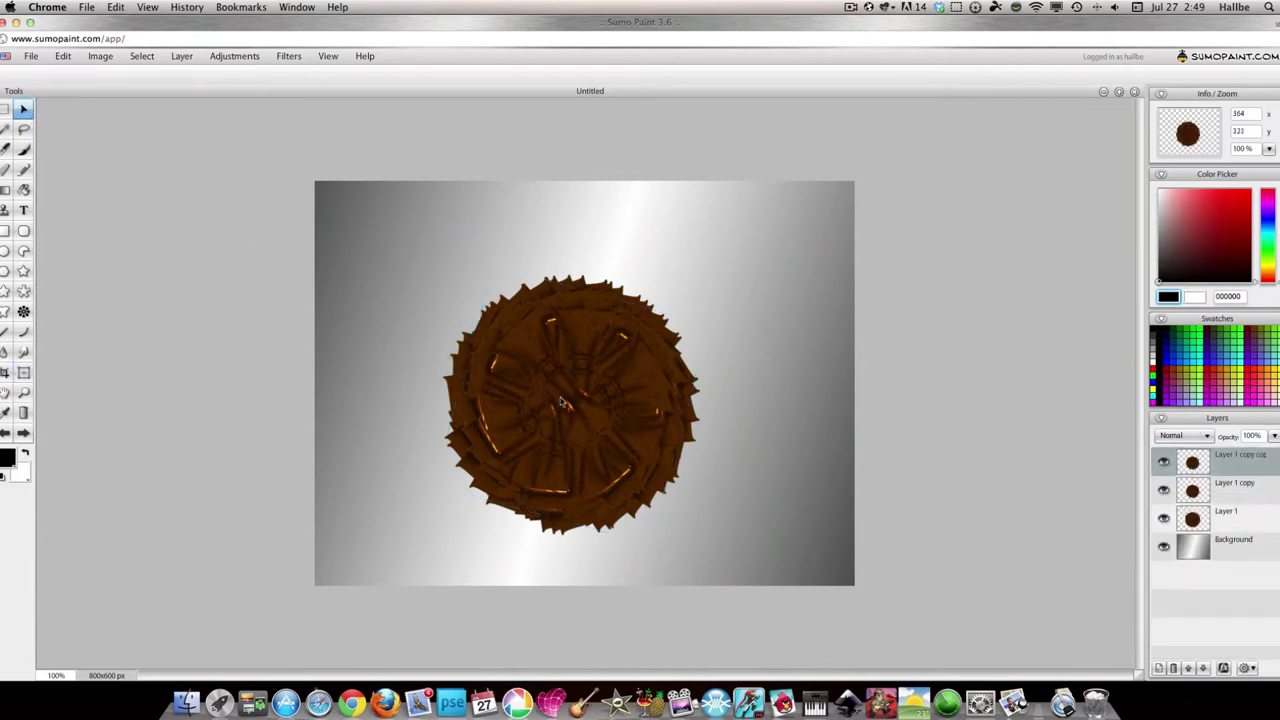
pyautogui.rightClick(558, 396)
pyautogui.click(590, 406)
pyautogui.moveTo(692, 304); pyautogui.dragTo(698, 367)
pyautogui.hotkey('ctrl', 'Up')
pyautogui.hotkey('ctrl', 'Up')
# Create a third copy from the topmost disc layer, scaling it down and turning it clockwise around the same centre
pyautogui.rightClick(1187, 462)
pyautogui.click(1187, 470)
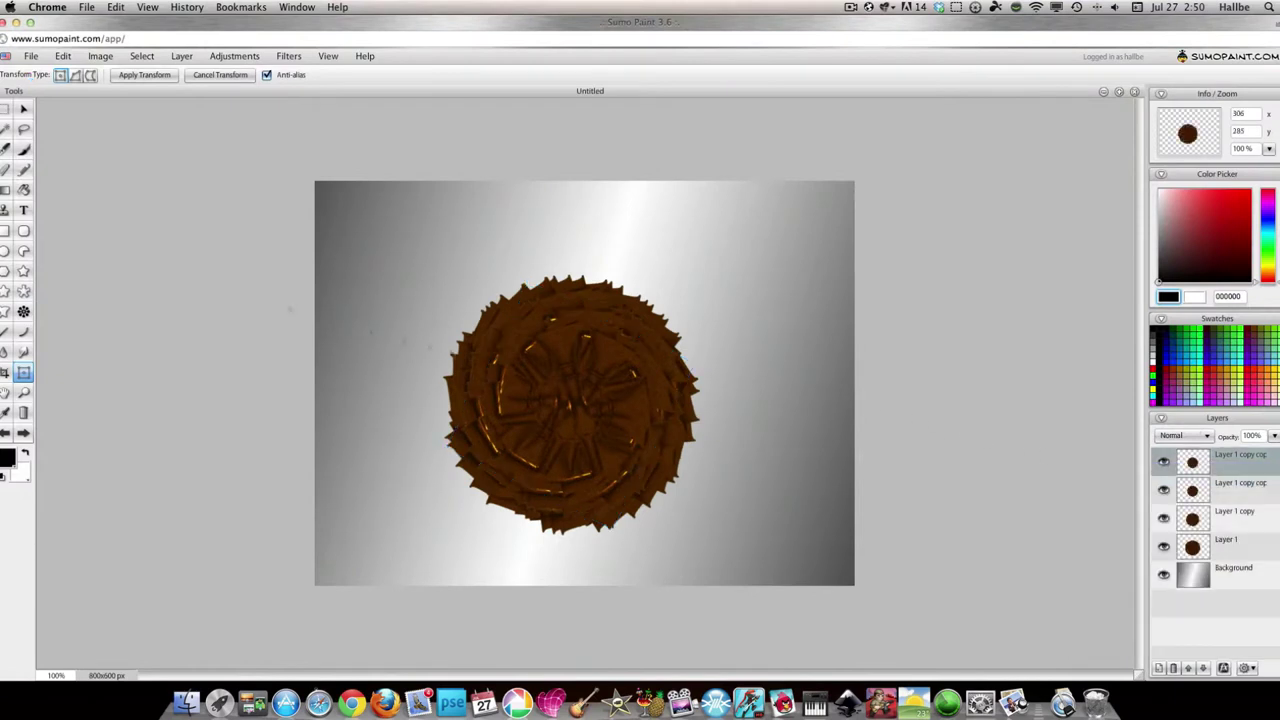
pyautogui.click(24, 110)
pyautogui.rightClick(585, 408)
pyautogui.click(597, 414)
pyautogui.moveTo(699, 277); pyautogui.dragTo(676, 408)
# Create a fourth disc copy, shrinking and rotating it clockwise within the previous one
pyautogui.rightClick(1190, 458)
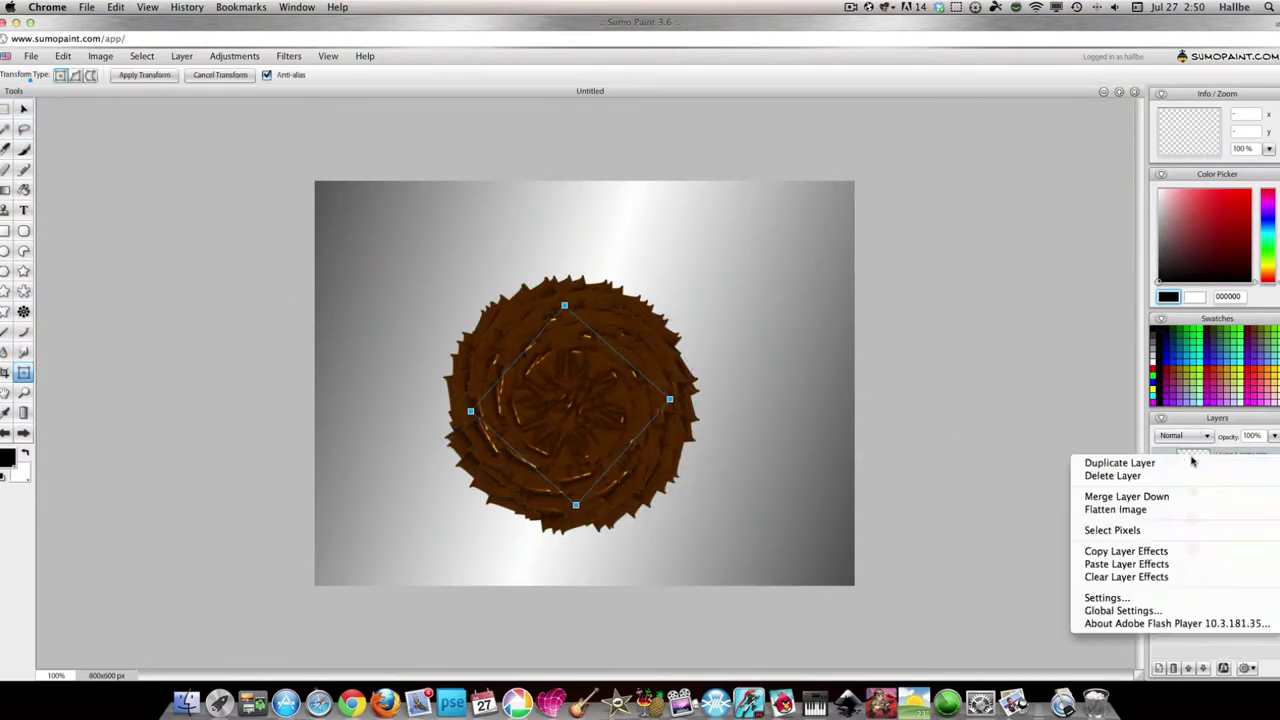
pyautogui.click(1095, 459)
pyautogui.rightClick(600, 406)
pyautogui.click(612, 413)
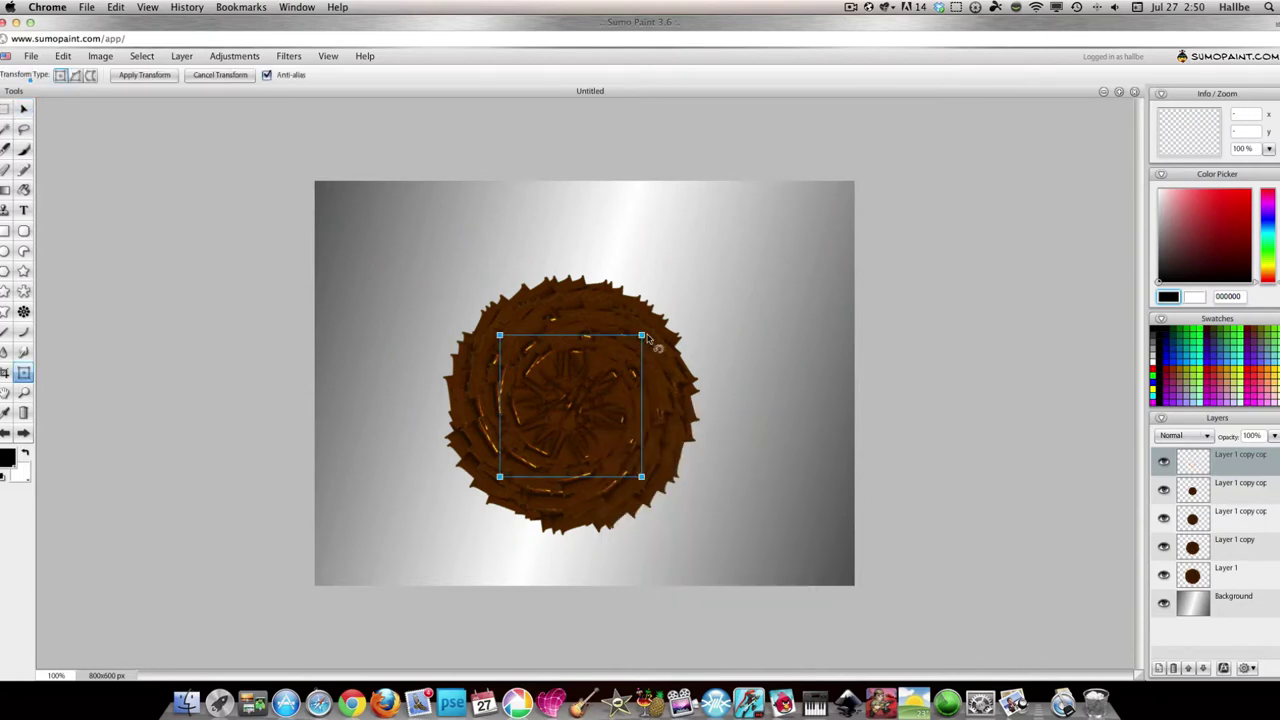
pyautogui.moveTo(648, 340); pyautogui.dragTo(658, 415)
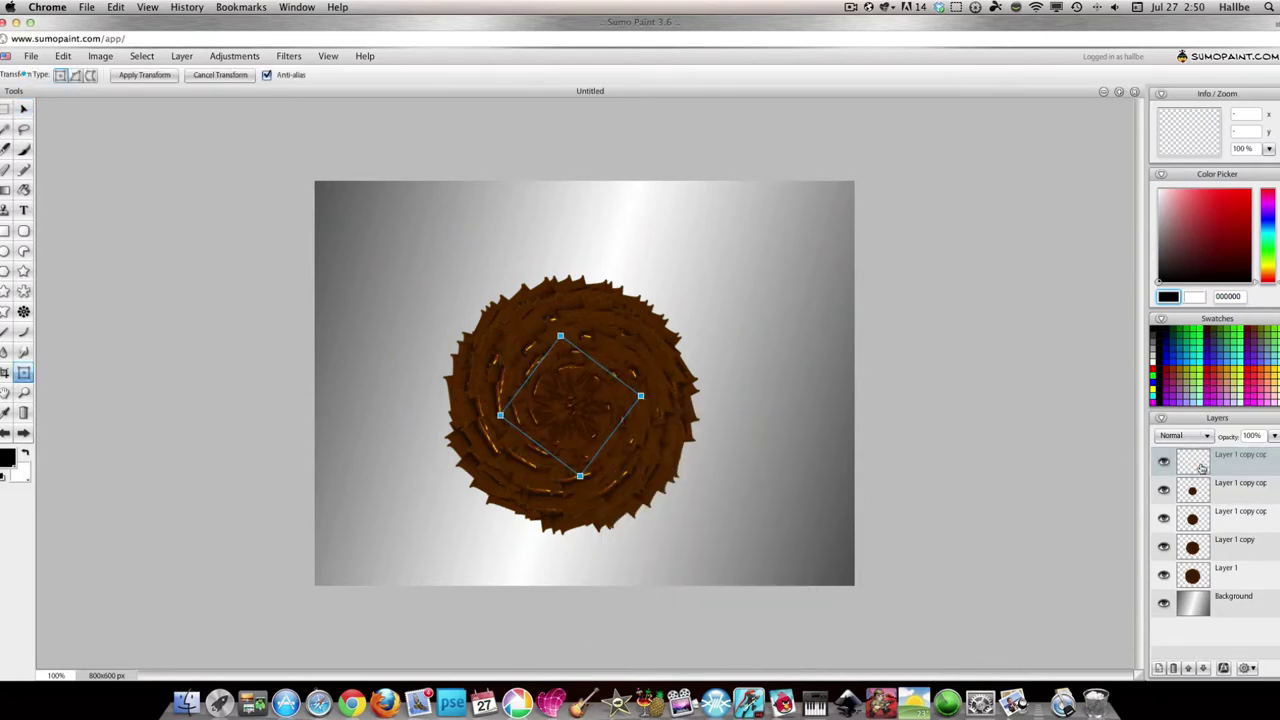
# Create a fifth disc copy, transforming it to a smaller, rotated version near the centre of the spiral
pyautogui.rightClick(1201, 466)
pyautogui.click(1182, 471)
pyautogui.click(24, 109)
pyautogui.rightClick(585, 396)
pyautogui.click(628, 404)
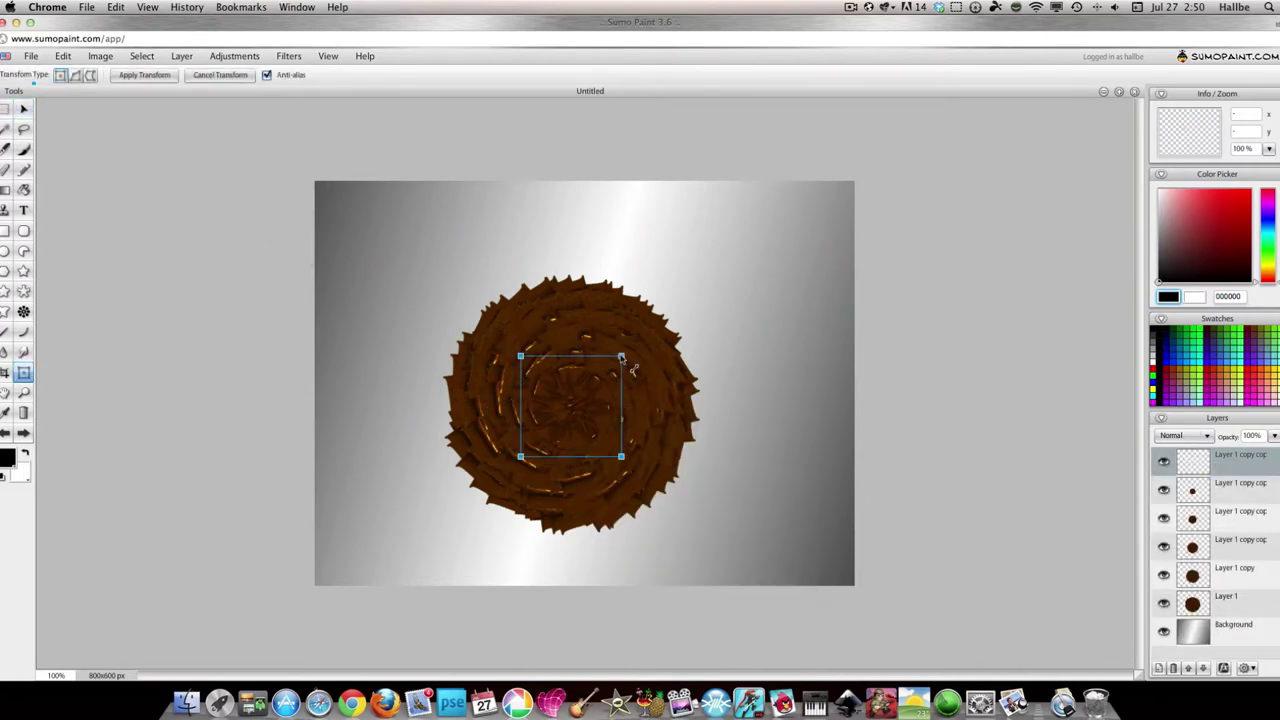
pyautogui.moveTo(632, 369); pyautogui.dragTo(629, 373)
pyautogui.click(1196, 478)
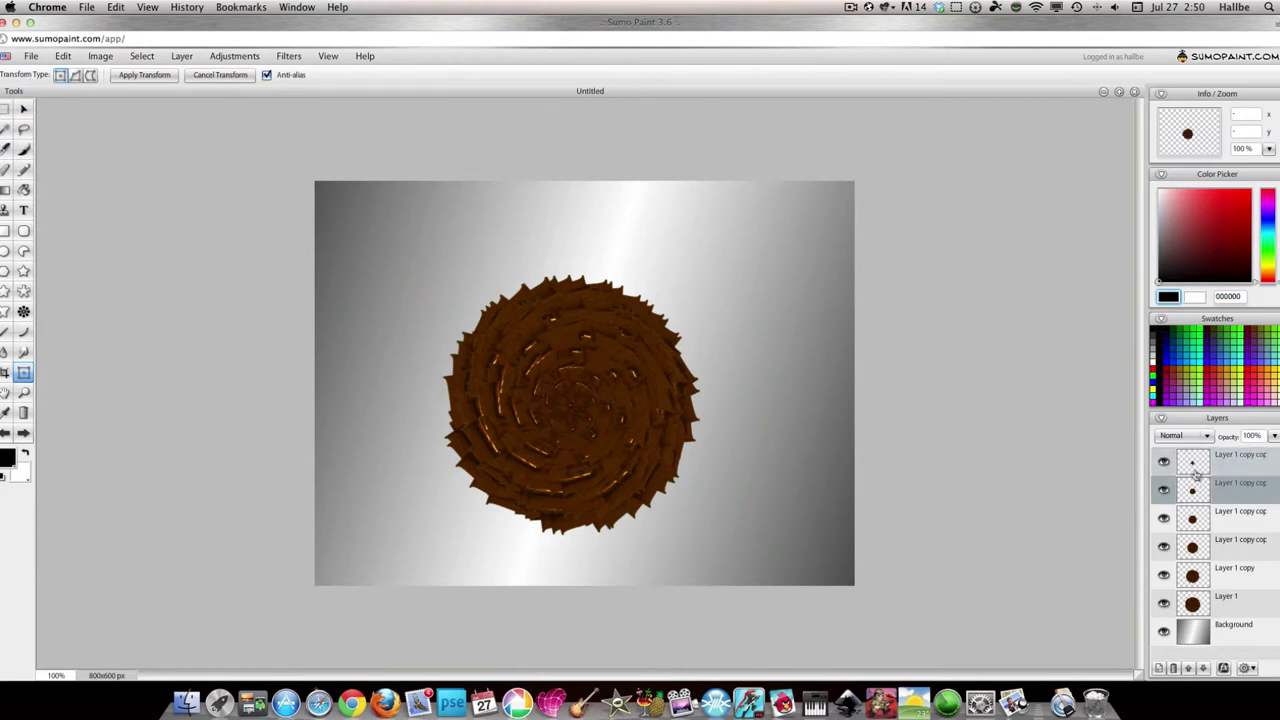
# Create a sixth disc copy, shrinking and rotating it to form the innermost core of the spiral
pyautogui.click(1197, 467)
pyautogui.rightClick(1197, 465)
pyautogui.click(1195, 469)
pyautogui.click(25, 113)
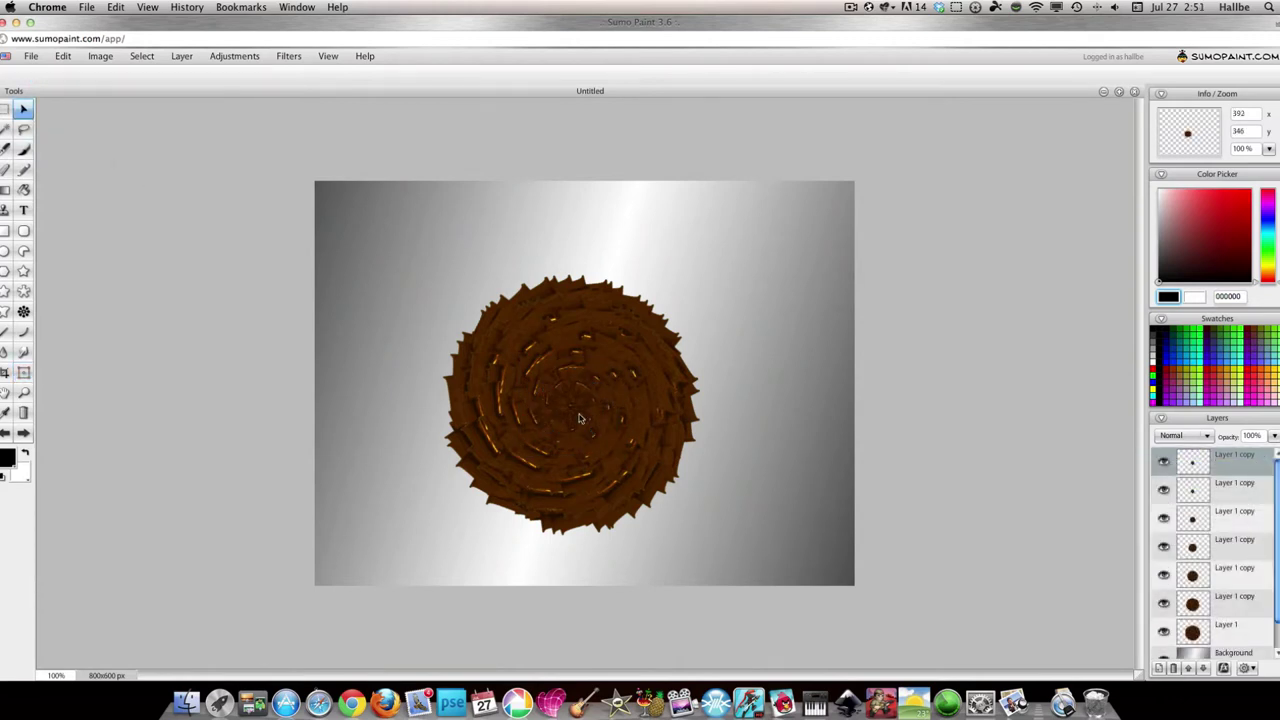
pyautogui.rightClick(580, 411)
pyautogui.click(622, 418)
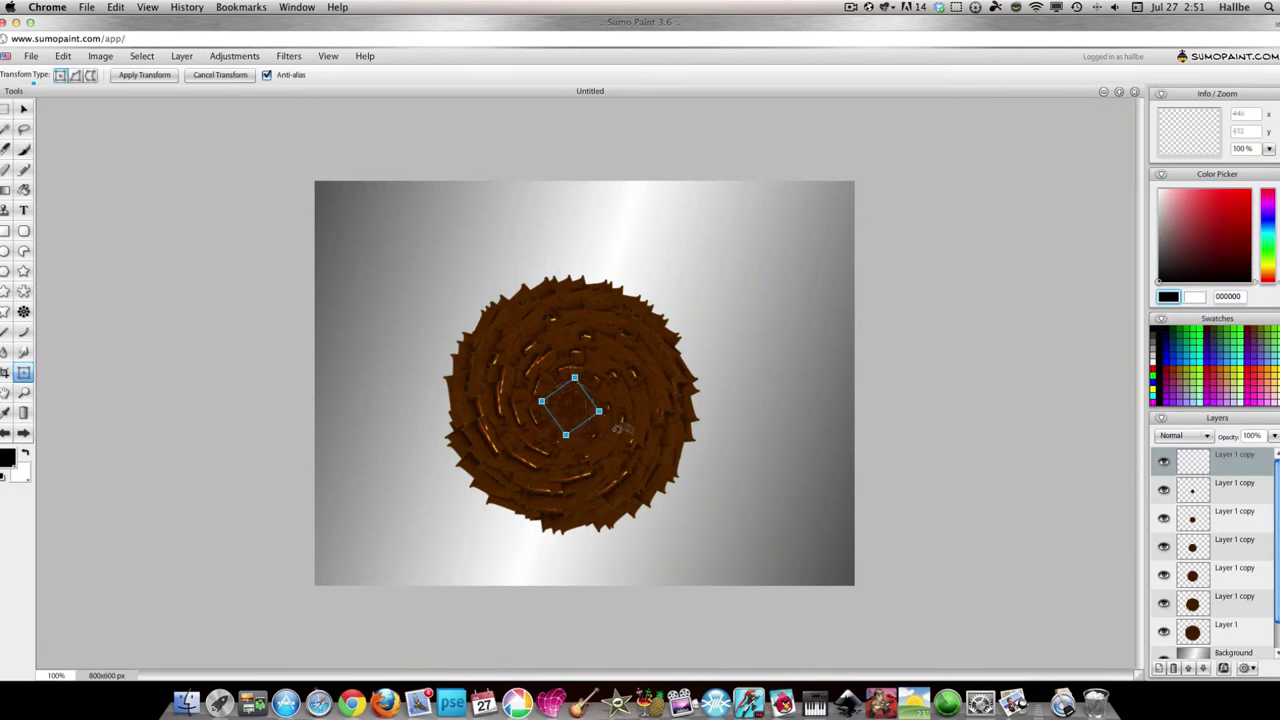
pyautogui.click(1212, 491)
pyautogui.click(1212, 467)
# Add a drop shadow with a distance of 7 to the innermost disc layer
pyautogui.click(181, 56)
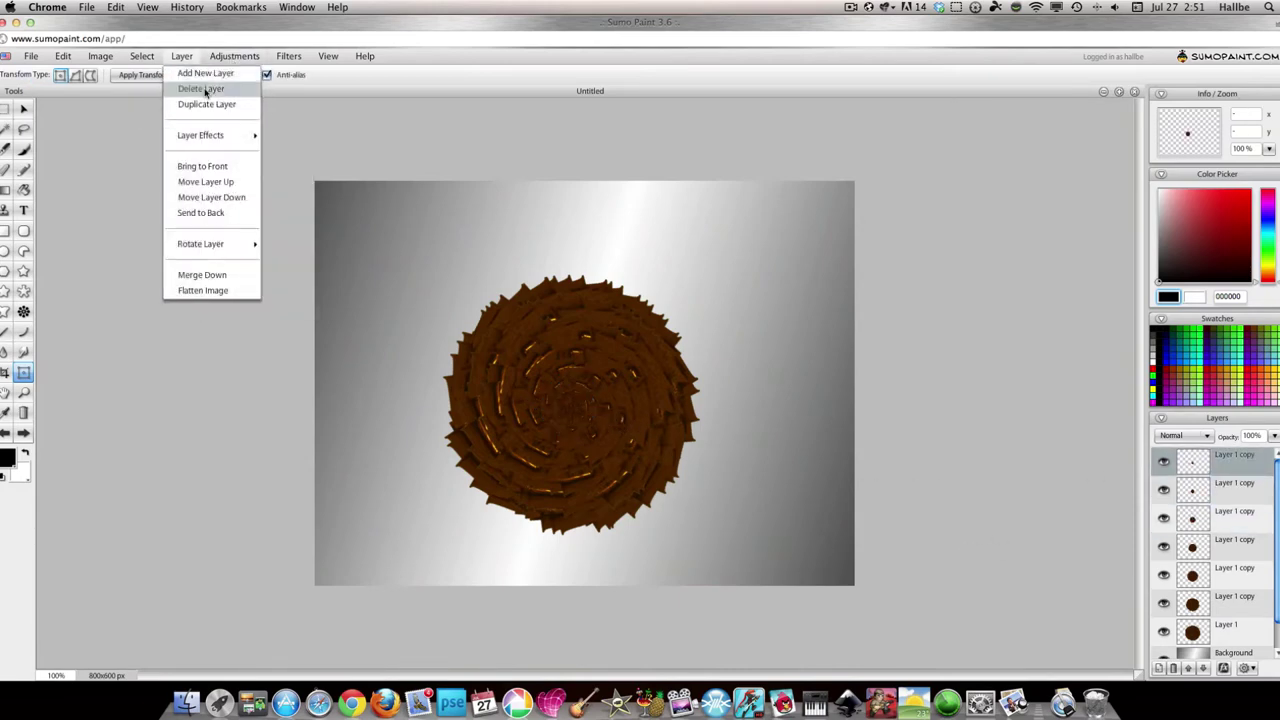
pyautogui.moveTo(206, 134)
pyautogui.click(300, 134)
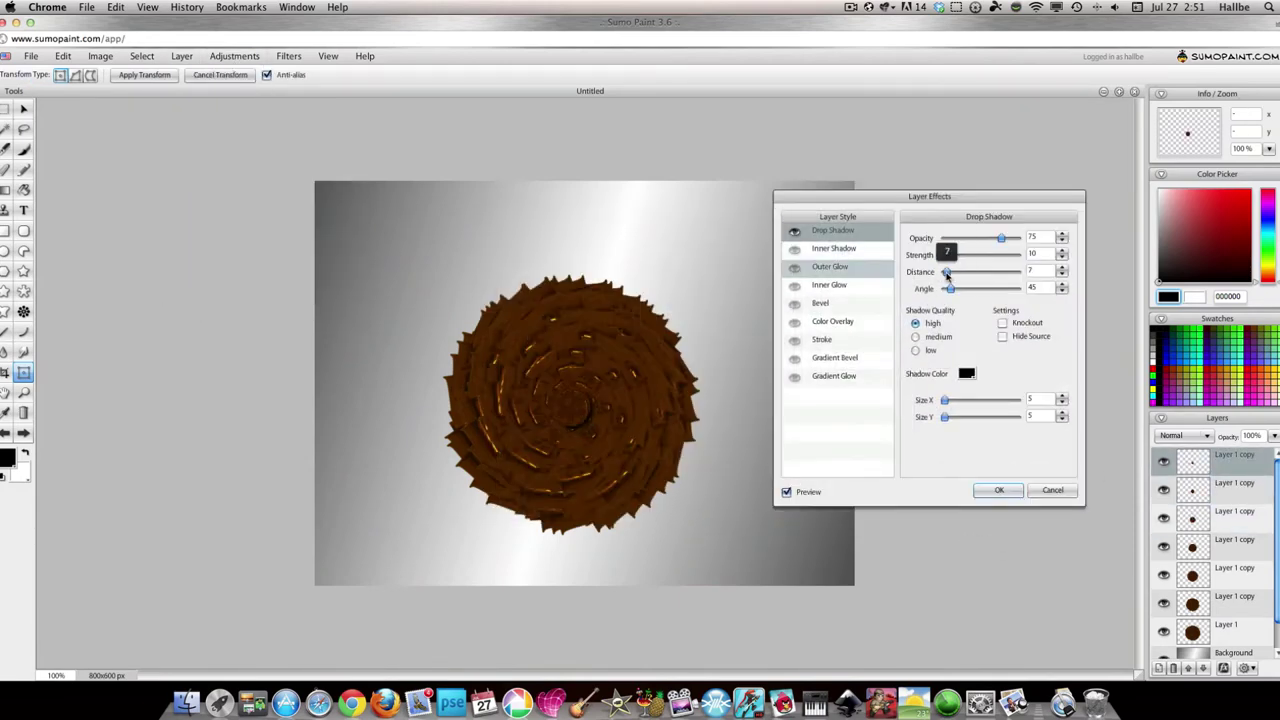
pyautogui.click(998, 490)
# Copy the innermost disc's layer effects and paste them onto the two disc layers directly beneath it
pyautogui.rightClick(1191, 466)
pyautogui.click(1137, 558)
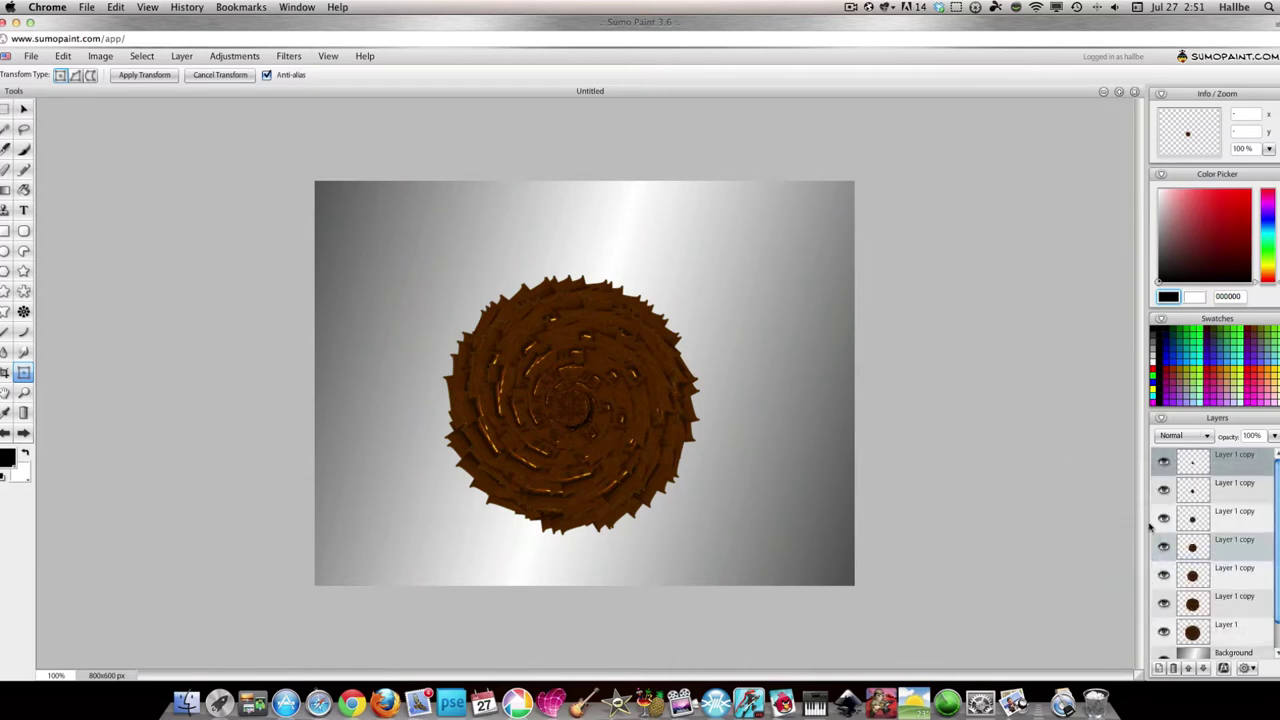
pyautogui.click(1193, 492)
pyautogui.doubleClick(1220, 490)
pyautogui.rightClick(1192, 495)
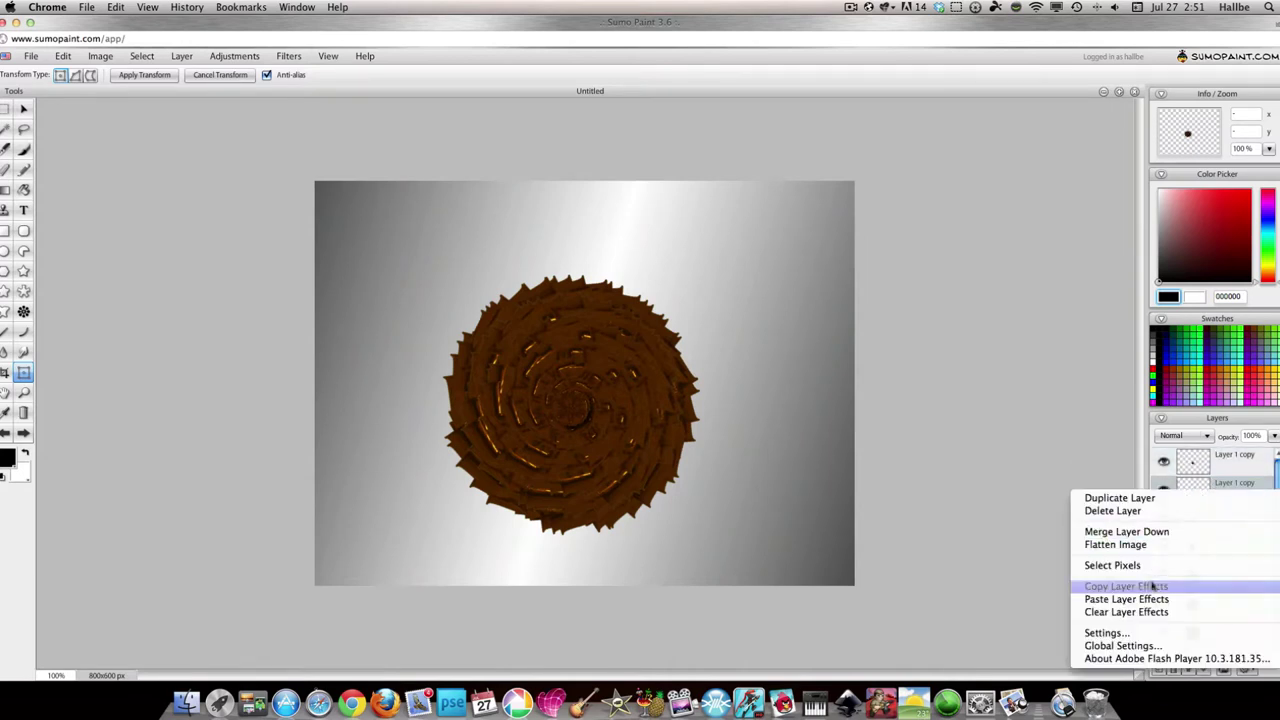
pyautogui.click(1153, 599)
pyautogui.rightClick(1192, 521)
pyautogui.click(1155, 625)
# Collapse the swatches to reveal more layers and paste the drop shadow effect onto the three remaining Layer 1 copies
pyautogui.click(1161, 318)
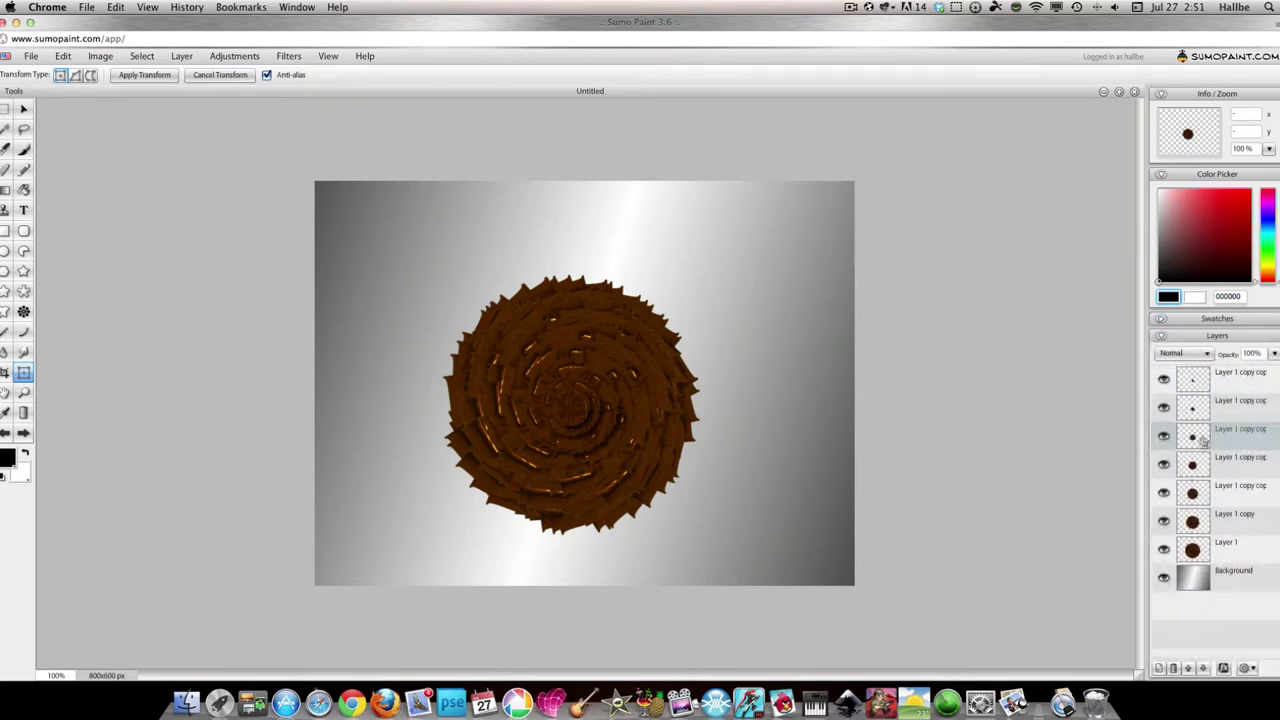
pyautogui.click(1192, 463)
pyautogui.rightClick(1192, 463)
pyautogui.click(1115, 570)
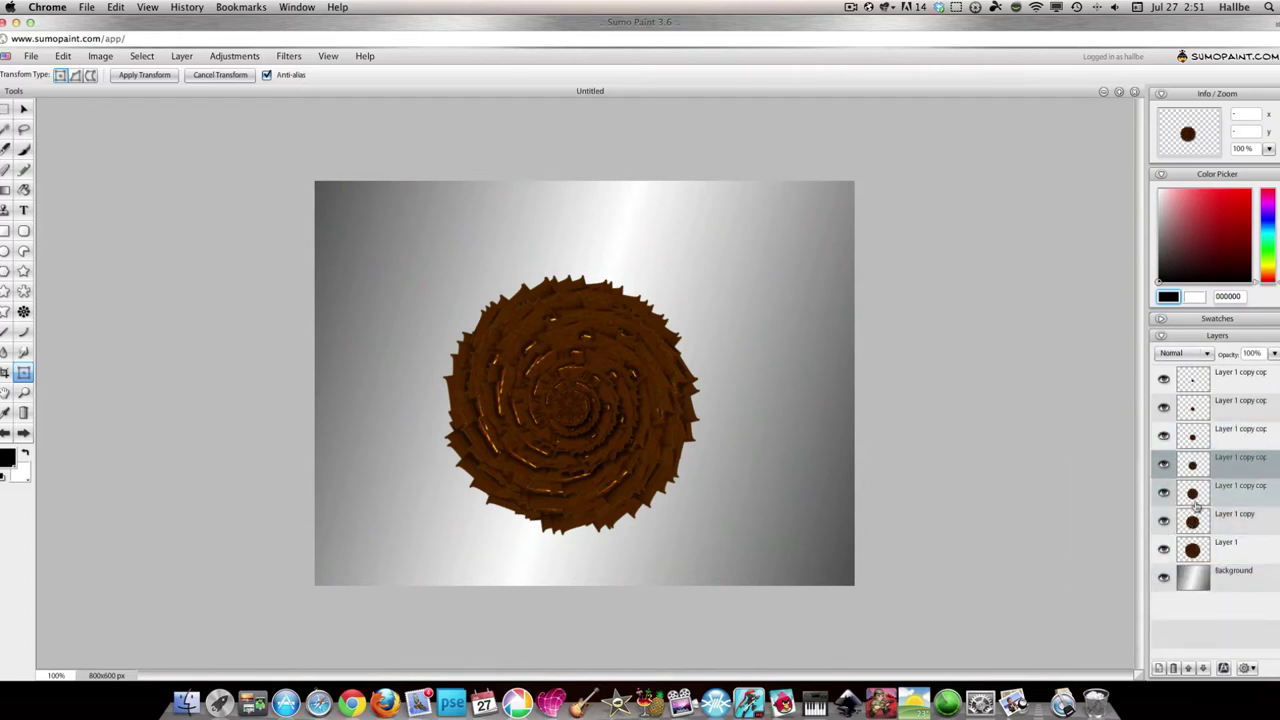
pyautogui.click(1192, 493)
pyautogui.rightClick(1193, 493)
pyautogui.click(1172, 599)
pyautogui.rightClick(1194, 494)
pyautogui.click(1172, 598)
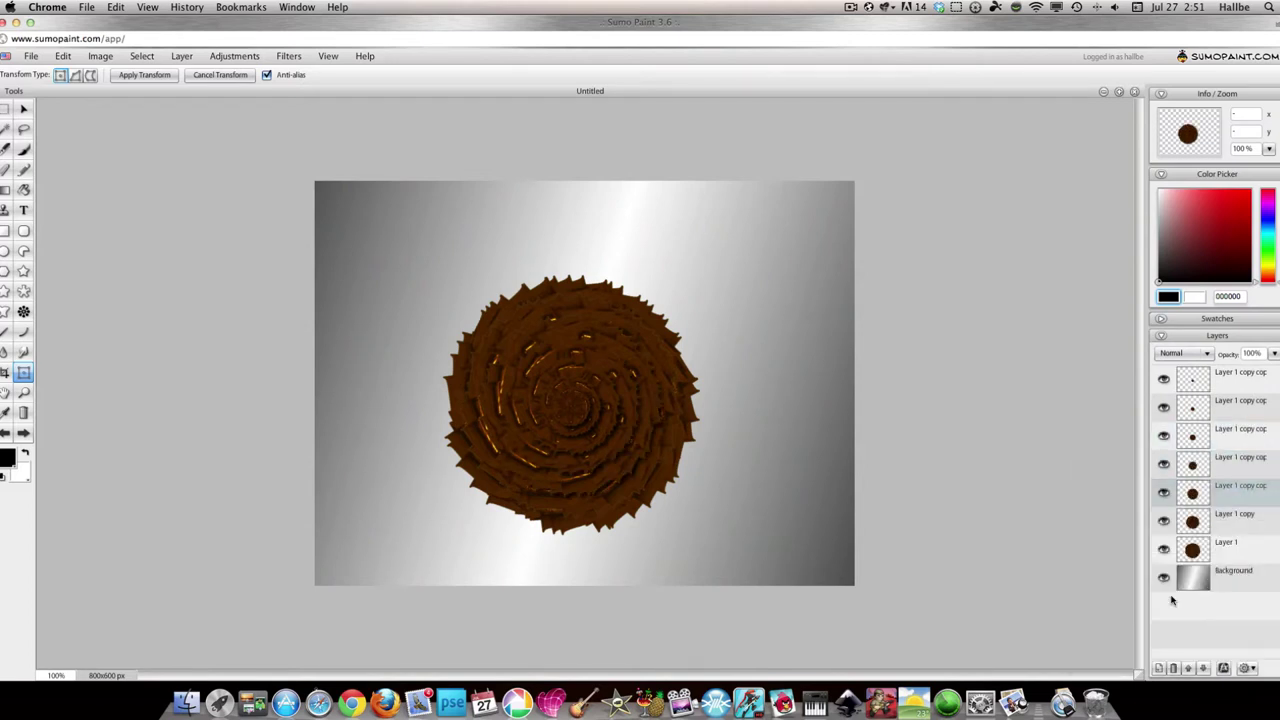
pyautogui.click(1192, 520)
pyautogui.rightClick(1192, 520)
pyautogui.click(1165, 626)
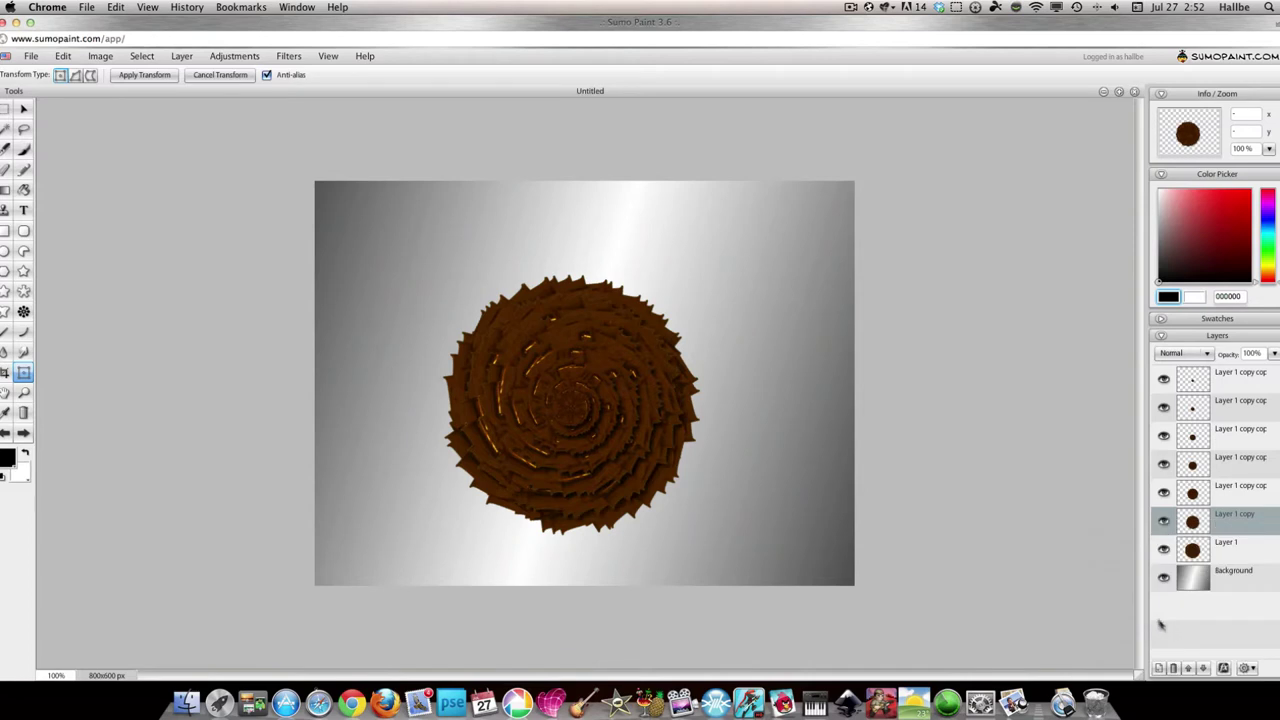
# Merge all six disc copies down one by one into Layer 1
pyautogui.rightClick(1202, 383)
pyautogui.click(1200, 422)
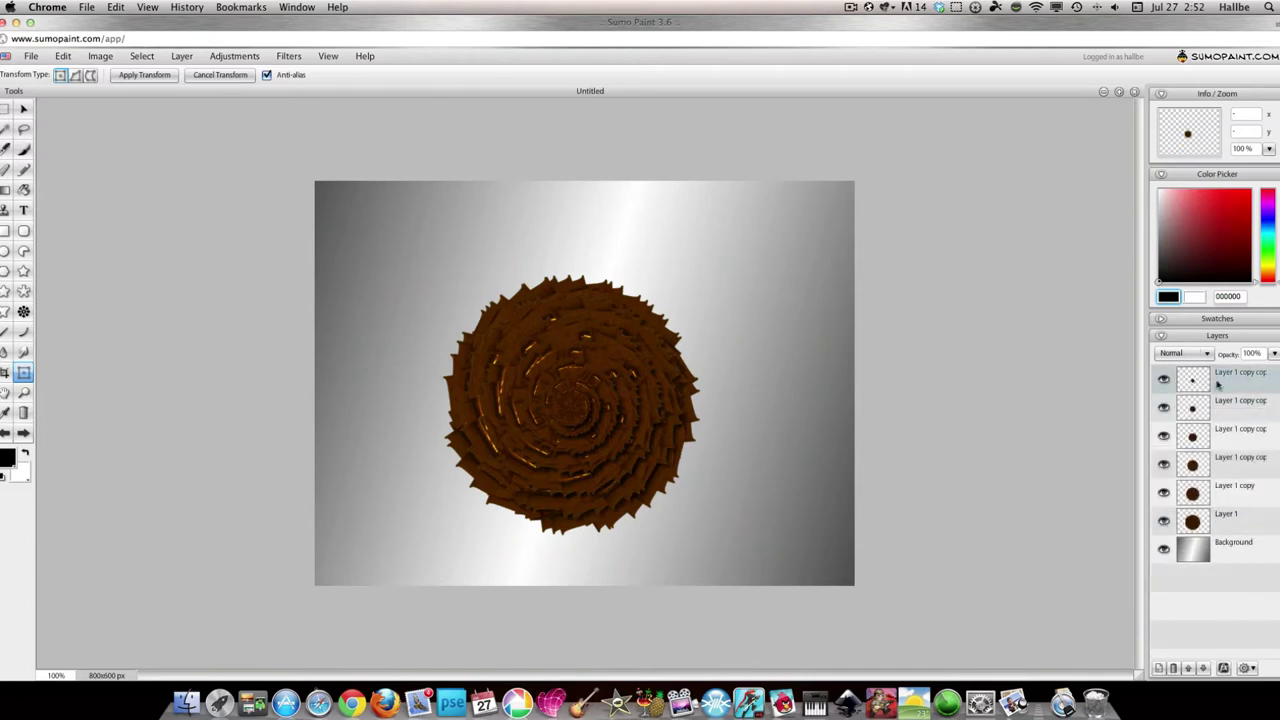
pyautogui.rightClick(1200, 387)
pyautogui.click(1196, 424)
pyautogui.rightClick(1198, 386)
pyautogui.click(1199, 424)
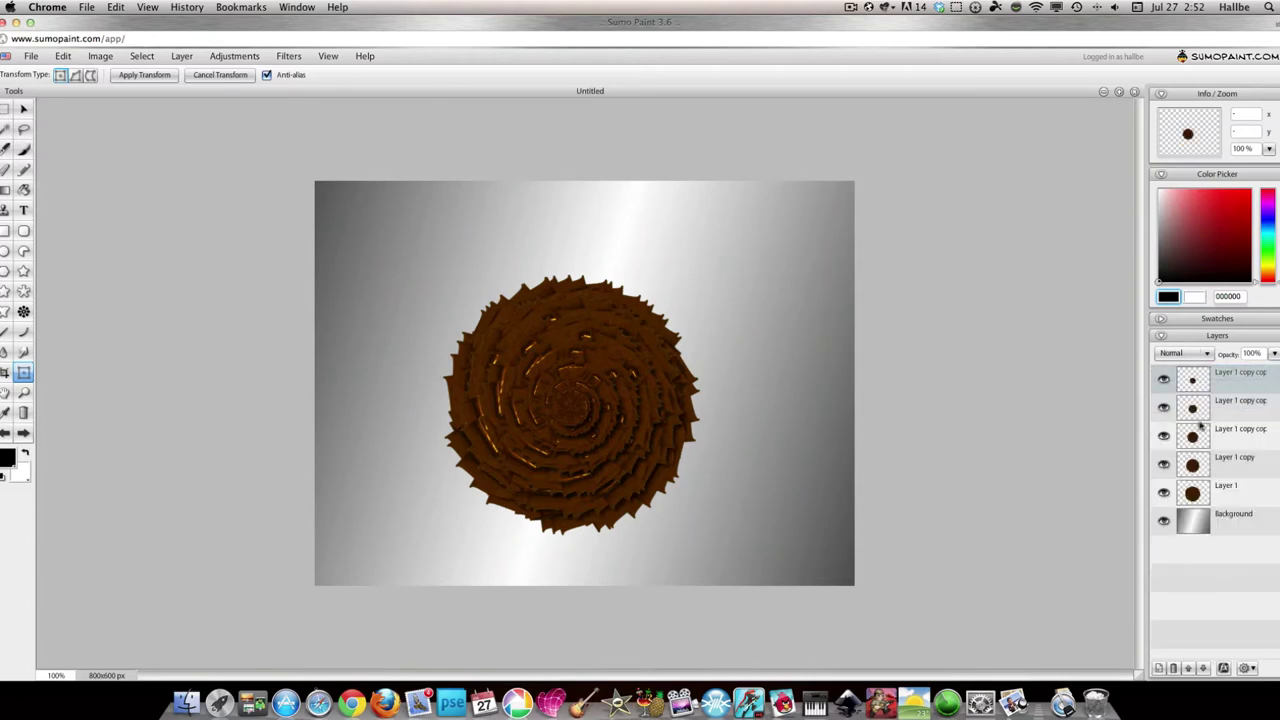
pyautogui.rightClick(1200, 382)
pyautogui.click(1199, 418)
pyautogui.rightClick(1200, 383)
pyautogui.click(1199, 418)
pyautogui.rightClick(1200, 383)
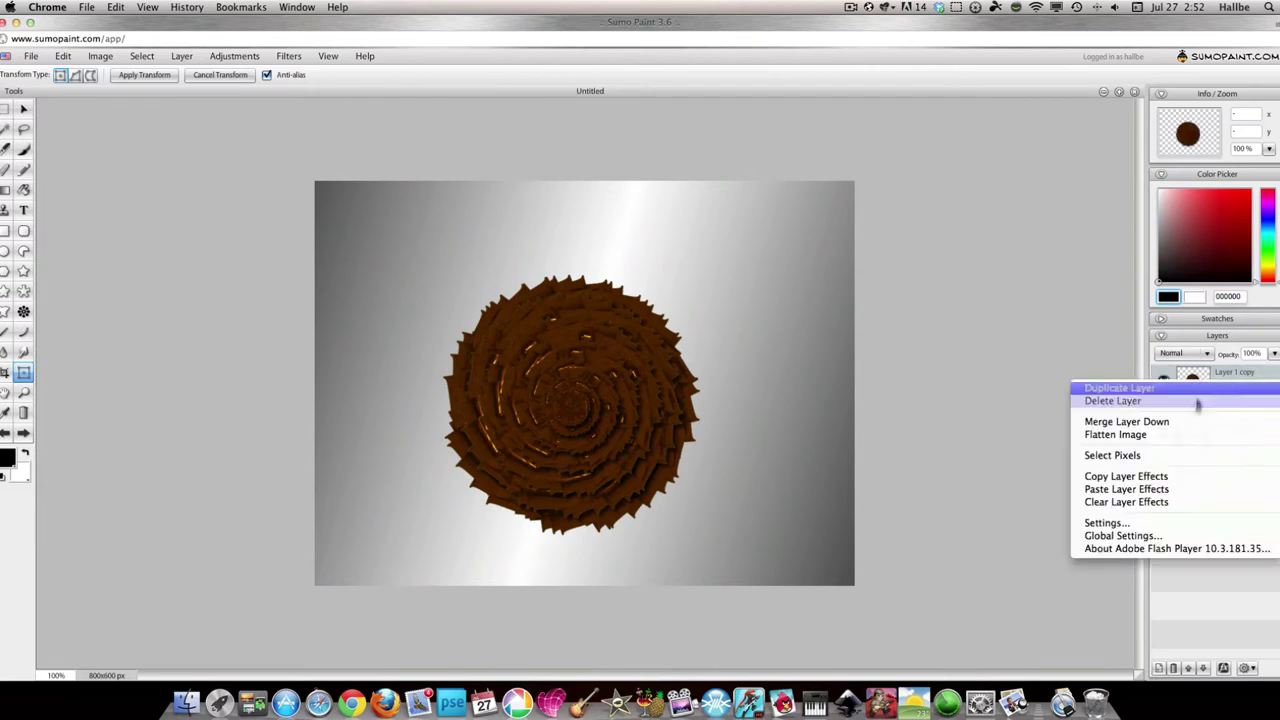
pyautogui.click(1199, 418)
# Desaturate the merged disc with Hue/Saturation, setting saturation to -100 and raising the brightness slightly
pyautogui.click(234, 56)
pyautogui.click(245, 155)
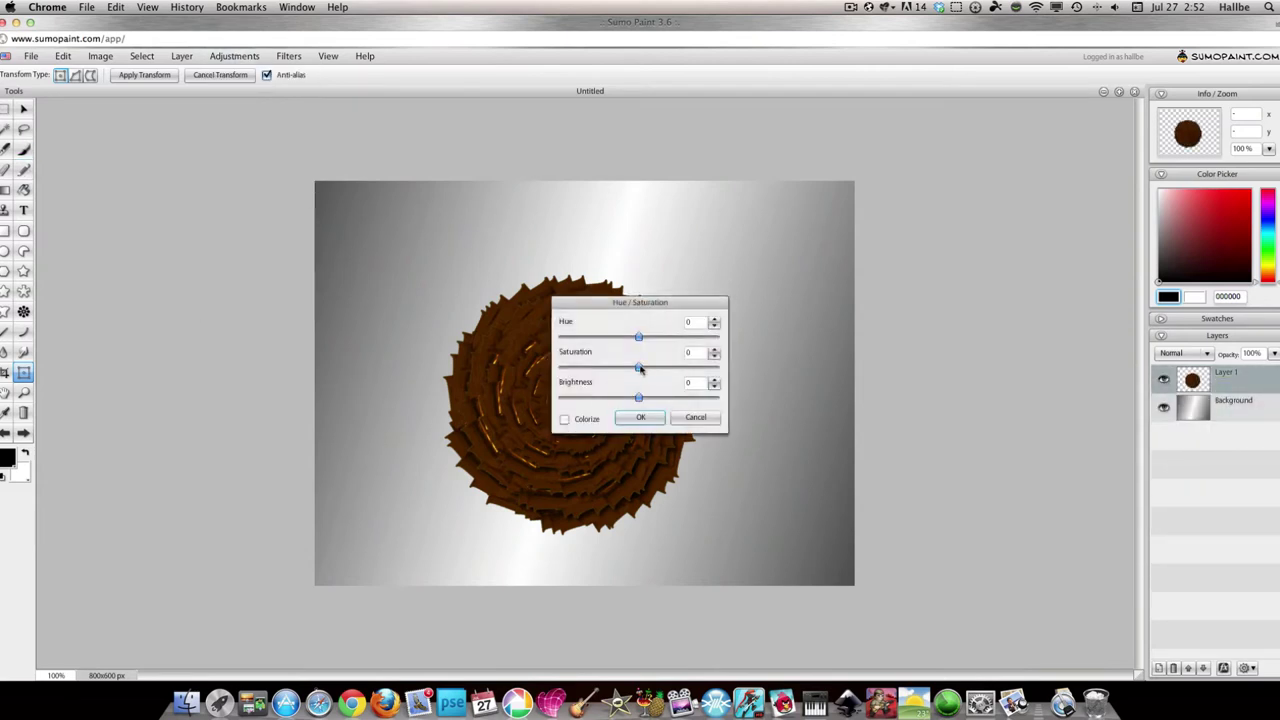
pyautogui.moveTo(639, 397); pyautogui.dragTo(656, 397)
pyautogui.moveTo(655, 302); pyautogui.dragTo(977, 305)
pyautogui.moveTo(924, 369); pyautogui.dragTo(848, 378)
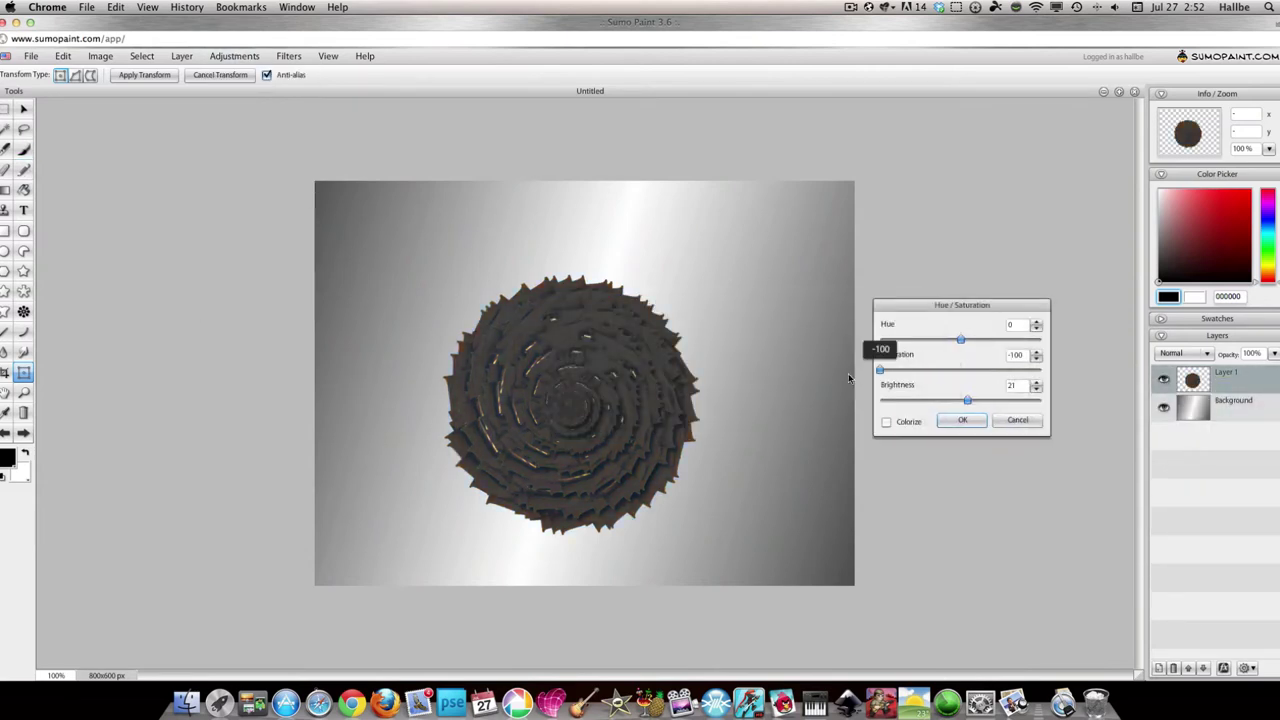
pyautogui.moveTo(967, 401); pyautogui.dragTo(966, 403)
pyautogui.click(963, 422)
# Adjust the disc's RGB input levels by raising the black point slightly, lowering the white point and setting midtones to 1.31
pyautogui.click(228, 56)
pyautogui.click(238, 150)
pyautogui.moveTo(678, 281); pyautogui.dragTo(969, 248)
pyautogui.moveTo(809, 361); pyautogui.dragTo(823, 363)
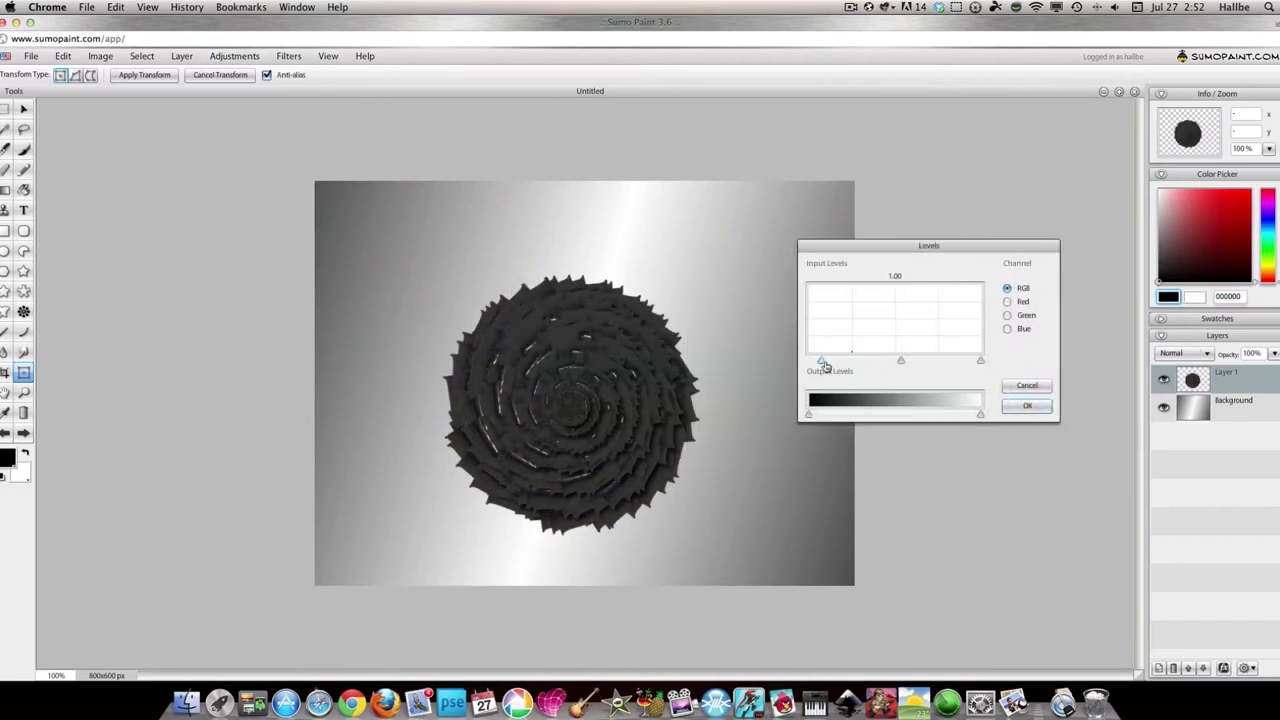
pyautogui.moveTo(980, 362); pyautogui.dragTo(827, 364)
pyautogui.moveTo(939, 364); pyautogui.dragTo(929, 365)
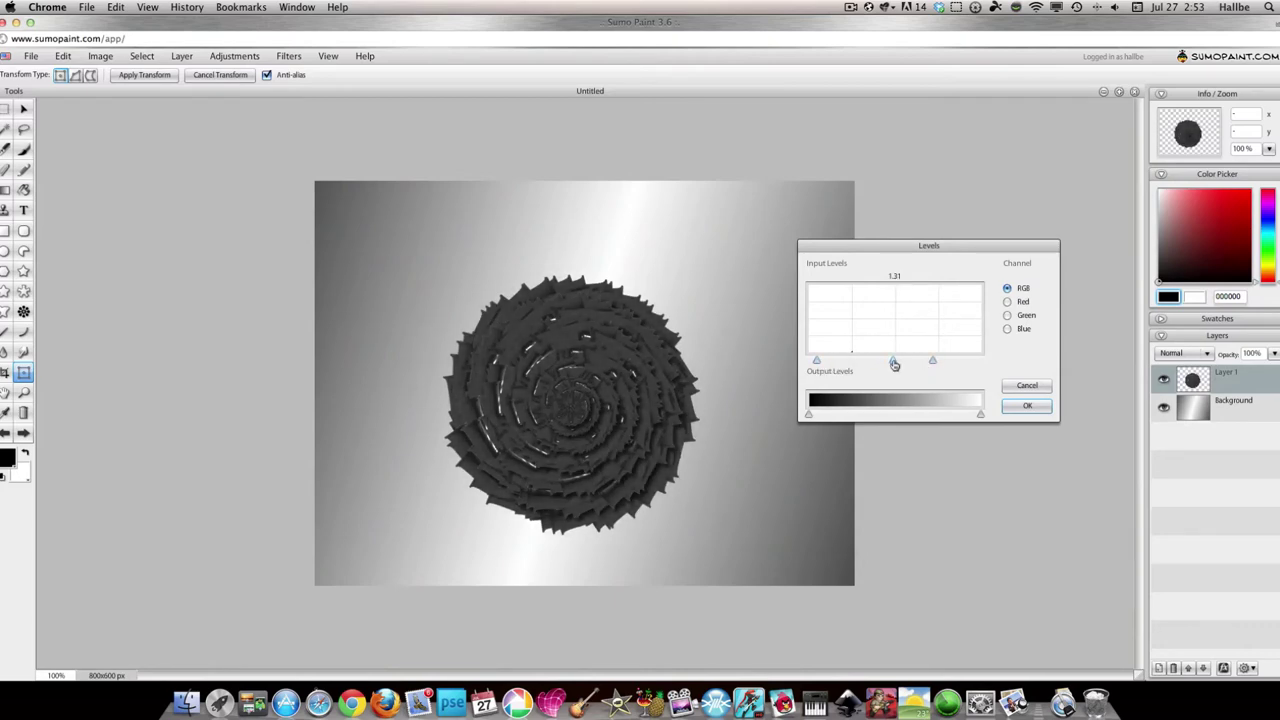
pyautogui.click(1026, 406)
# Free-transform the disc on Layer 1, rotating it roughly a quarter turn clockwise, and apply the rotation by switching to the Background layer
pyautogui.click(24, 109)
pyautogui.rightClick(512, 315)
pyautogui.click(530, 326)
pyautogui.moveTo(721, 284); pyautogui.dragTo(720, 530)
pyautogui.doubleClick(1233, 400)
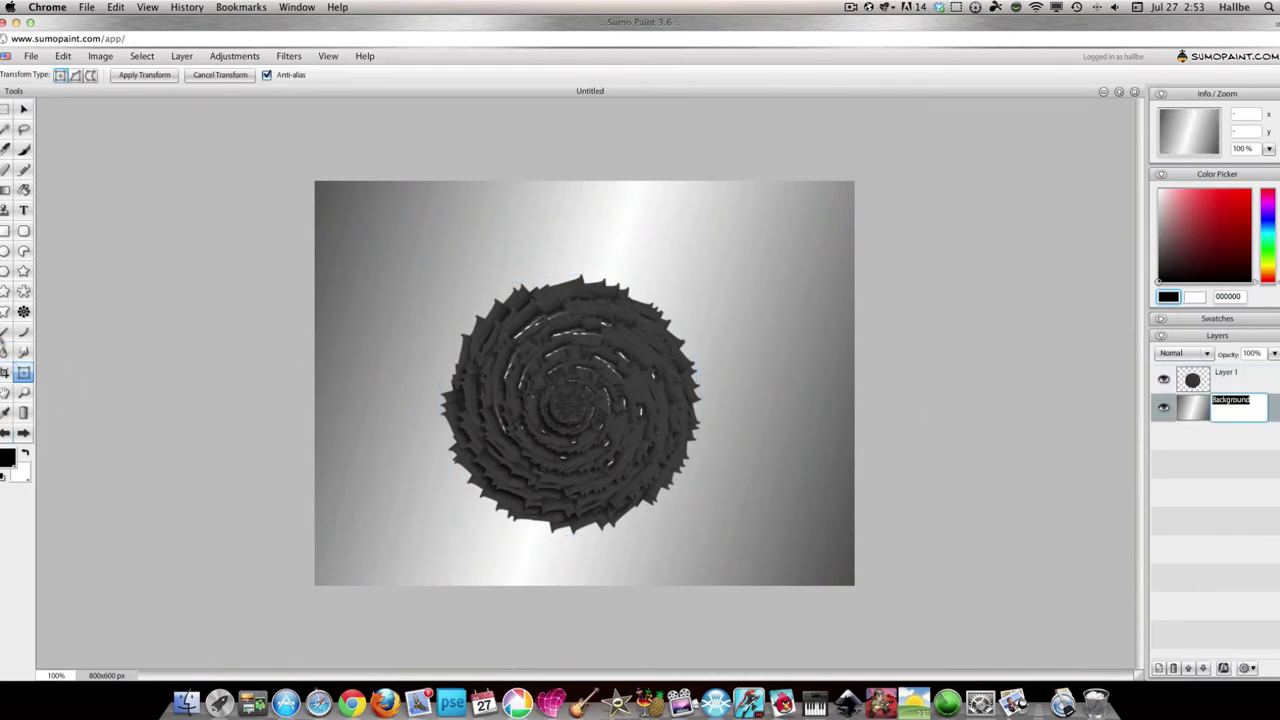
# Set up the Dodge tool with the Air Brush 1 brush, a 114 px diameter and 7% strength
pyautogui.click(5, 352)
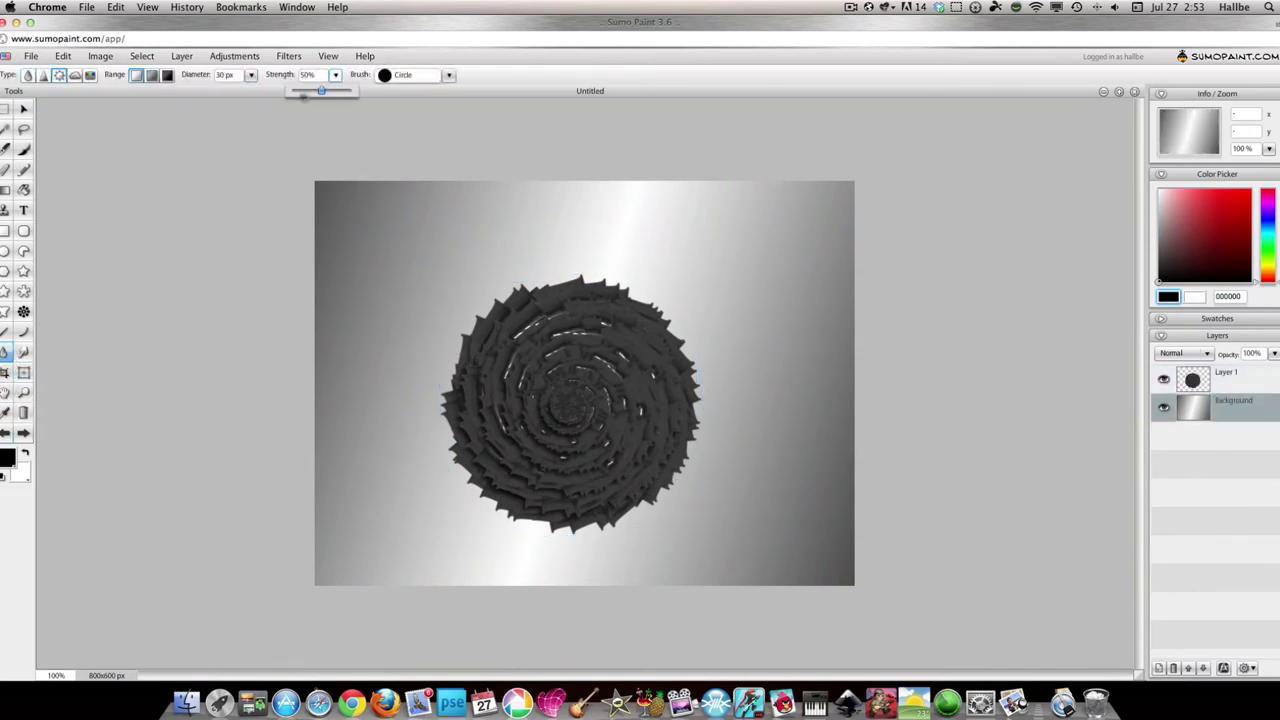
pyautogui.click(449, 76)
pyautogui.click(350, 118)
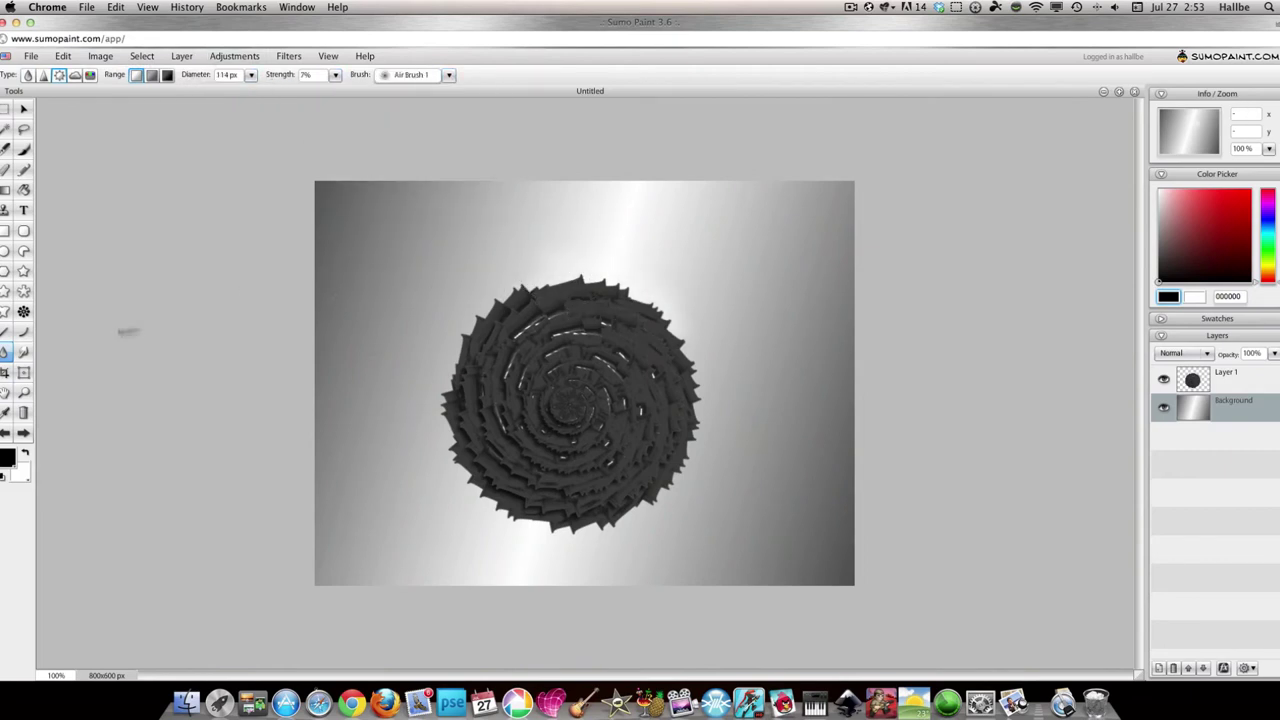
# On Layer 1, dodge the disc's upper and central areas and burn its lower part to add light and shade
pyautogui.click(1225, 378)
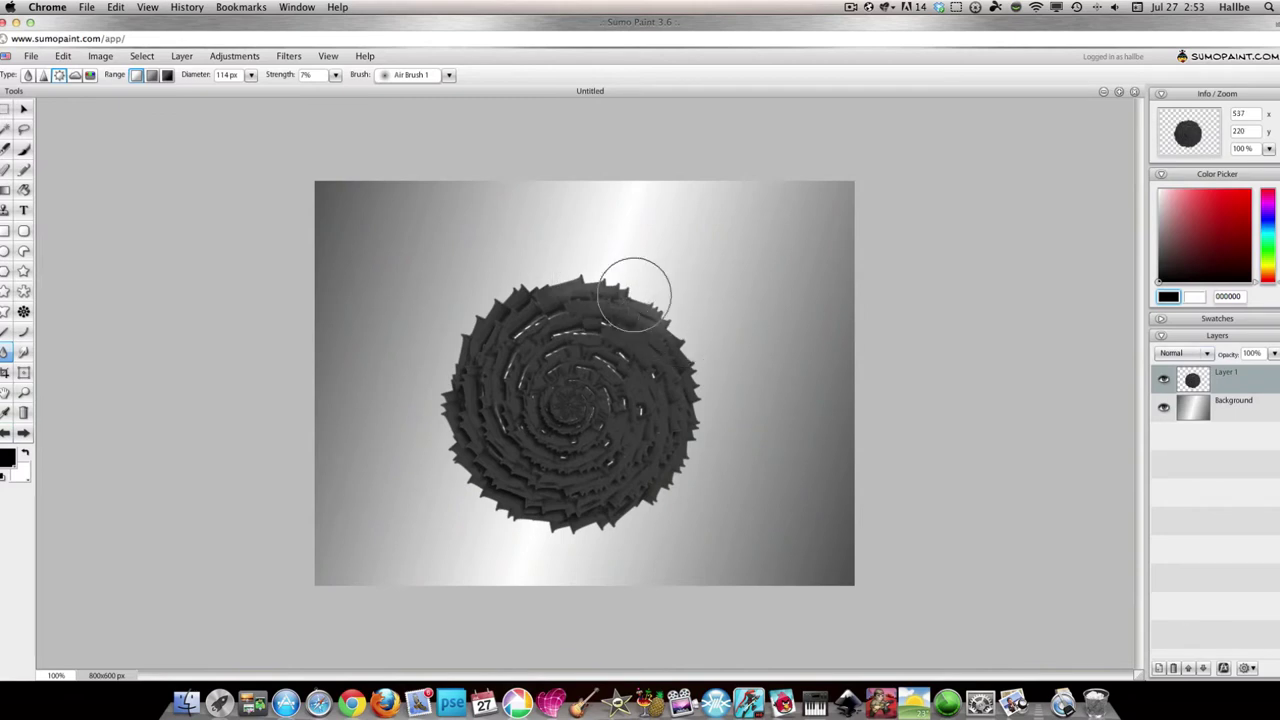
pyautogui.moveTo(588, 322)
pyautogui.mouseDown()
pyautogui.moveTo(633, 342)
pyautogui.moveTo(603, 402)
pyautogui.moveTo(562, 365)
pyautogui.moveTo(633, 400)
pyautogui.mouseUp()
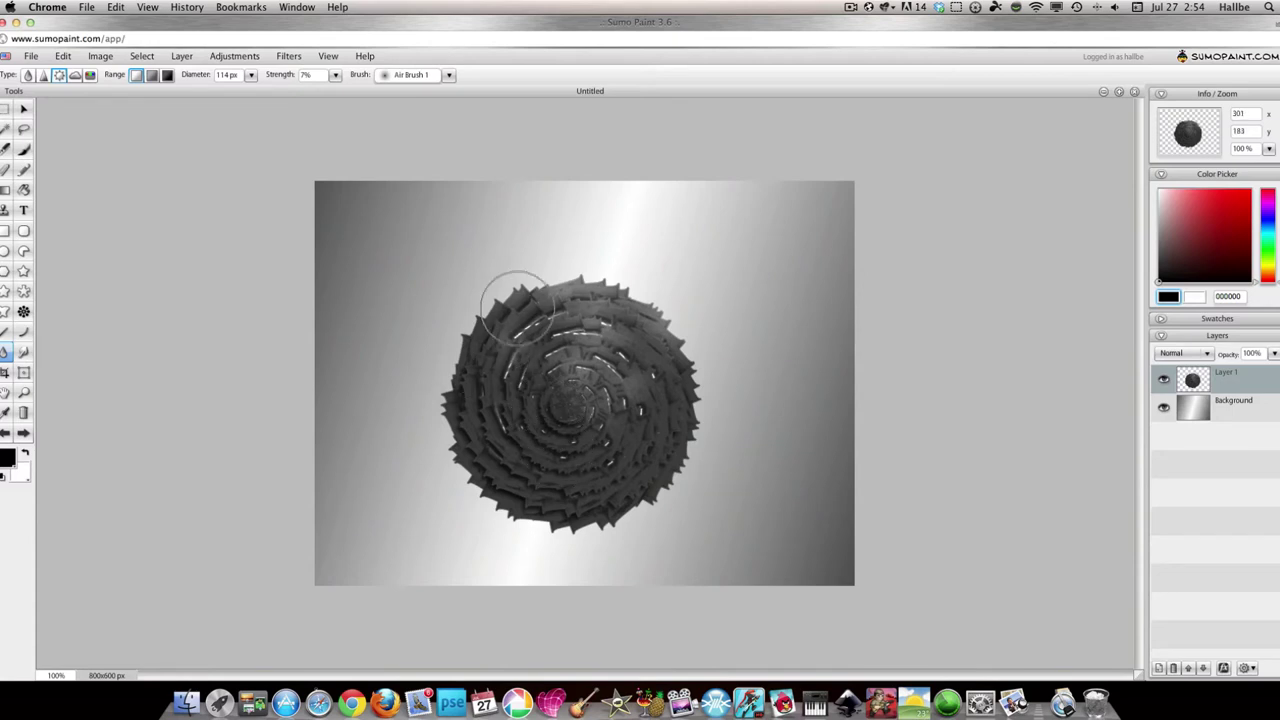
pyautogui.moveTo(598, 268); pyautogui.dragTo(467, 382)
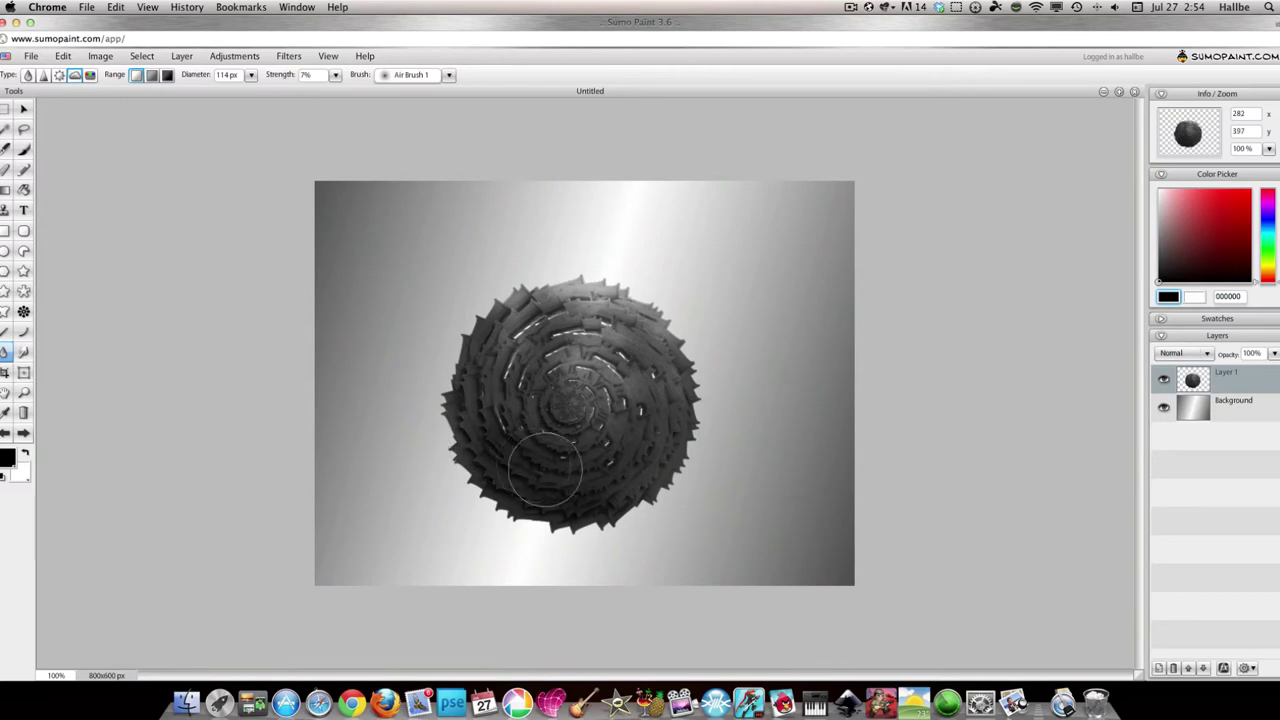
# Move the shaded disc up to the upper middle of the canvas
pyautogui.click(23, 109)
pyautogui.moveTo(570, 425); pyautogui.dragTo(588, 344)
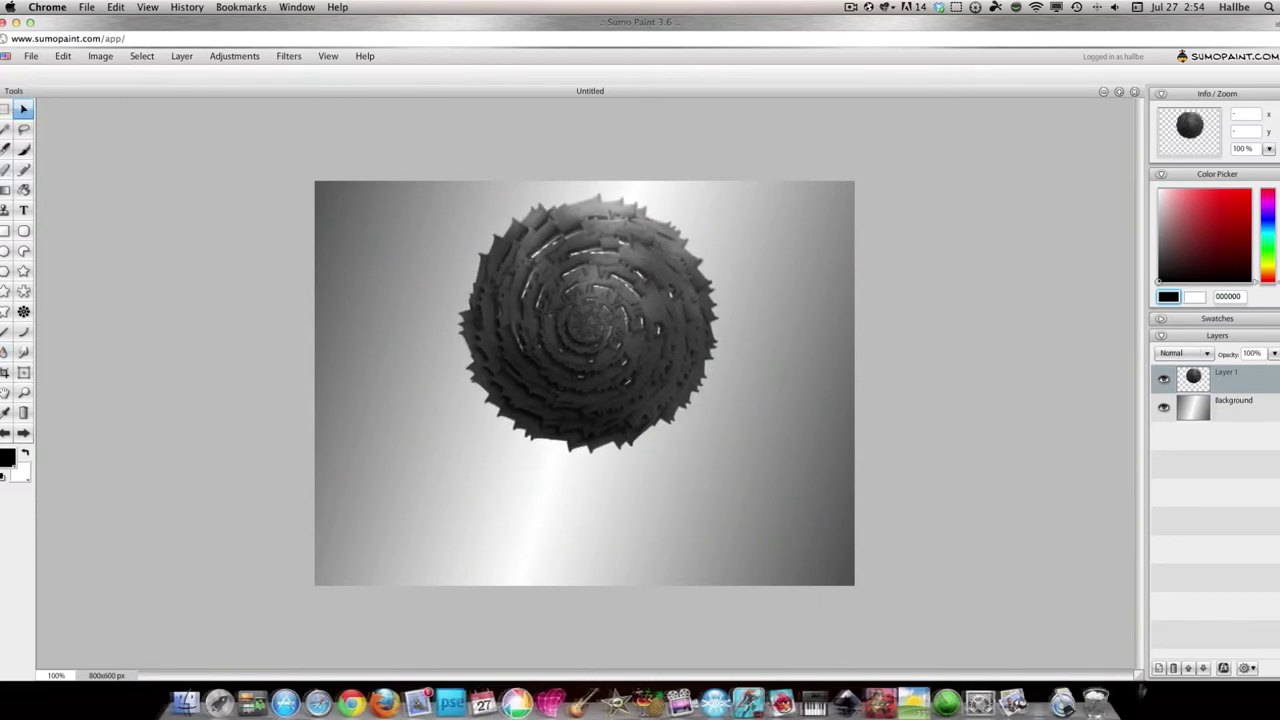
# Add a new layer and set up the paintbrush with the Lightning 3 brush at a 512 px diameter
pyautogui.click(1159, 668)
pyautogui.click(24, 149)
pyautogui.click(334, 75)
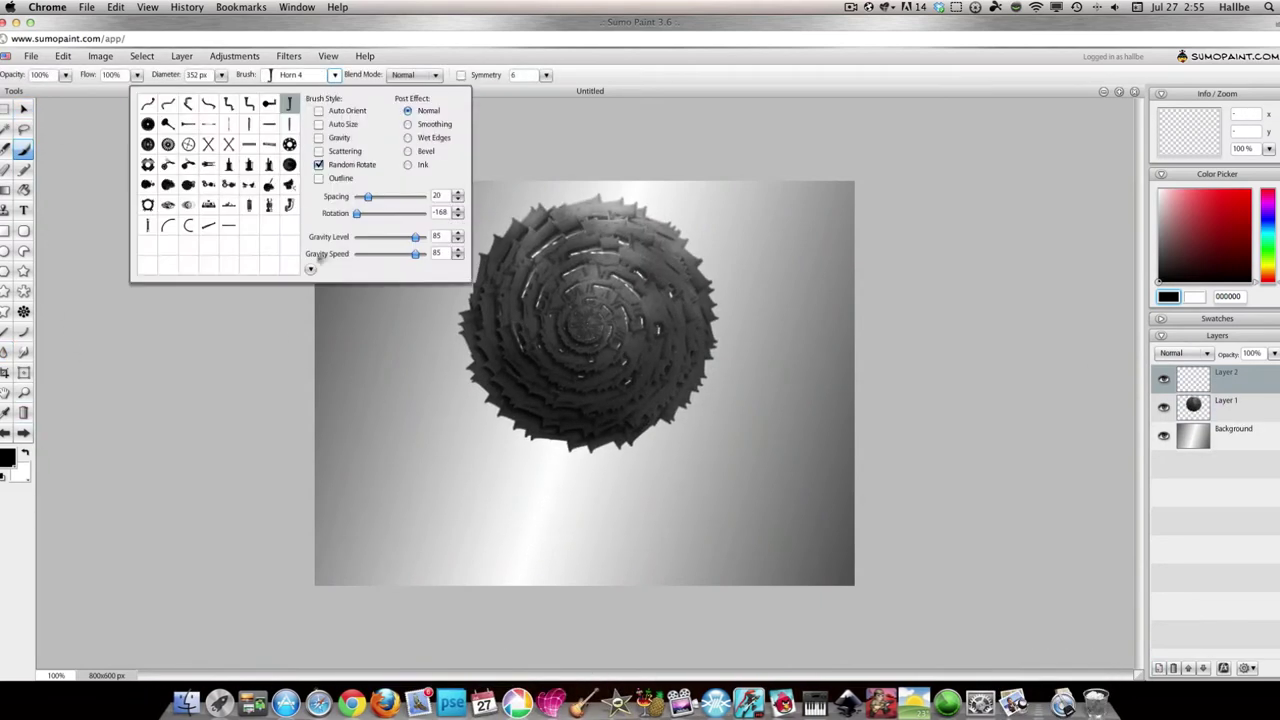
pyautogui.click(310, 268)
pyautogui.click(188, 225)
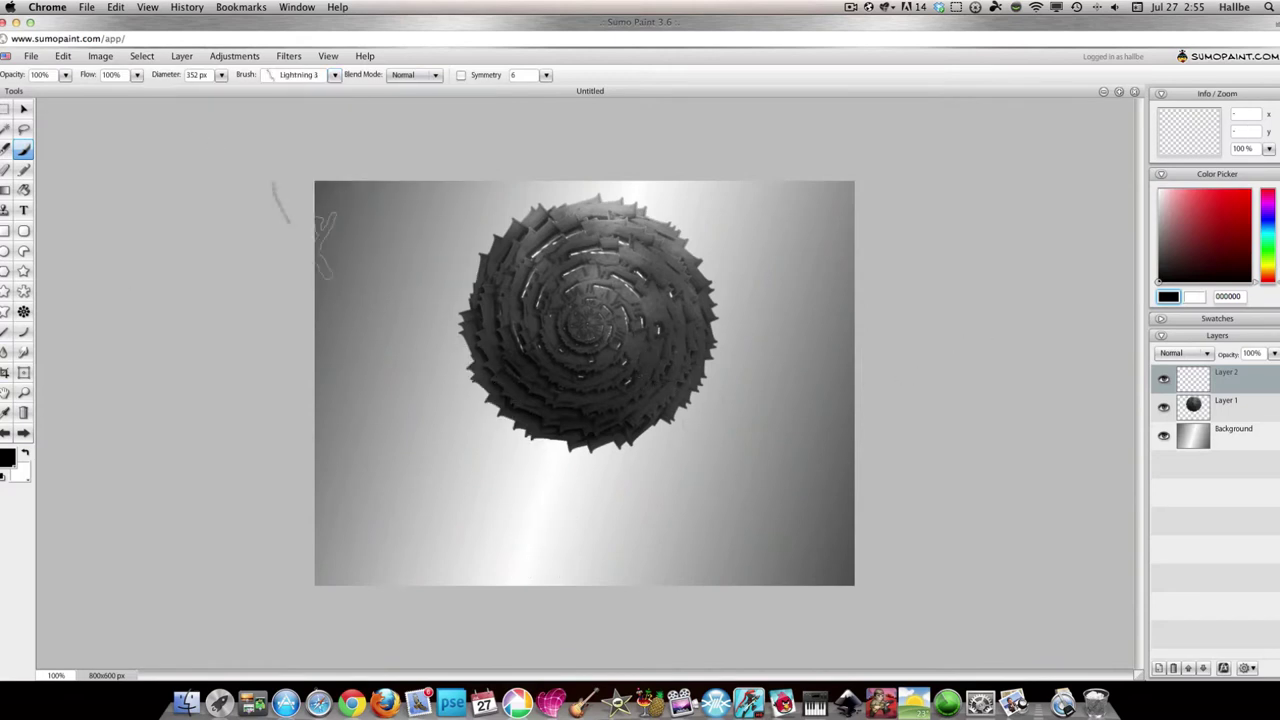
pyautogui.press('Up')
pyautogui.press('Up')
pyautogui.press('Up')
pyautogui.press('Up')
pyautogui.press('Up')
pyautogui.press('Up')
pyautogui.press('Up')
pyautogui.press('Up')
pyautogui.press('Up')
pyautogui.press('Up')
pyautogui.press('Up')
pyautogui.press('Up')
pyautogui.press('Up')
pyautogui.press('Up')
pyautogui.press('Up')
pyautogui.press('Up')
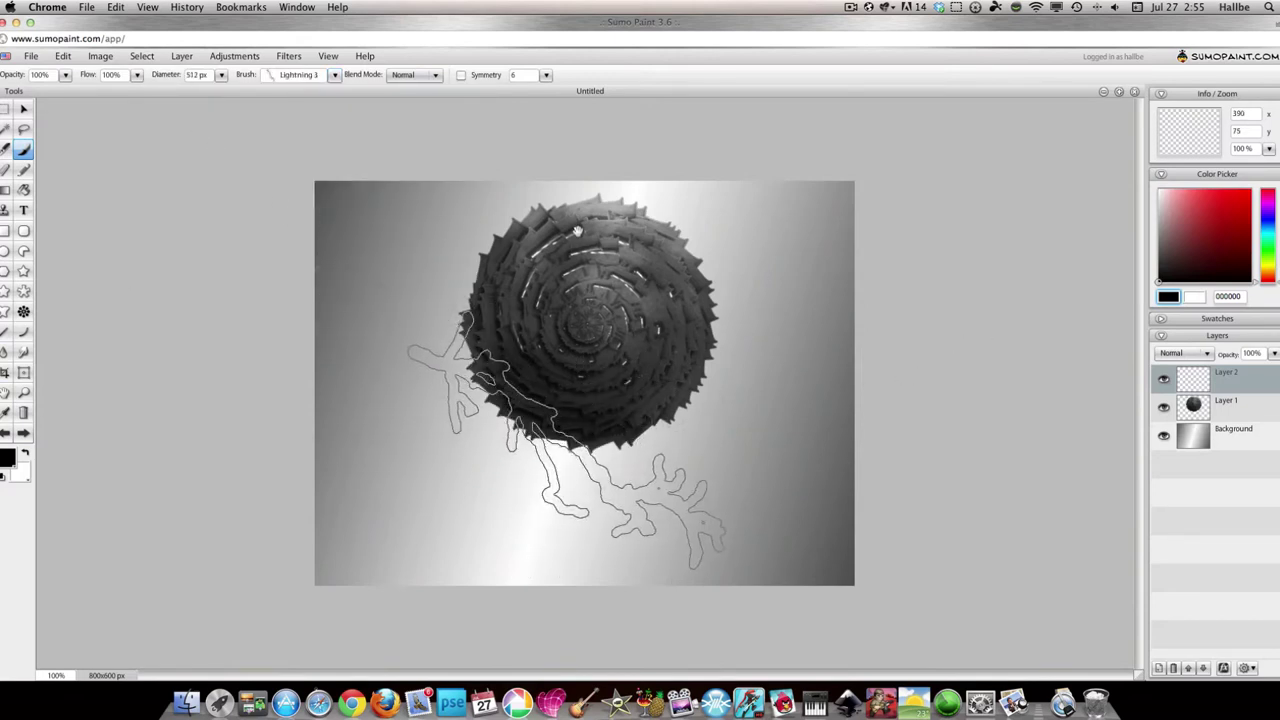
# Undo the randomly rotated trial stamp and stamp one black lightning crack running diagonally beneath the disc's lower edge
pyautogui.click(497, 437)
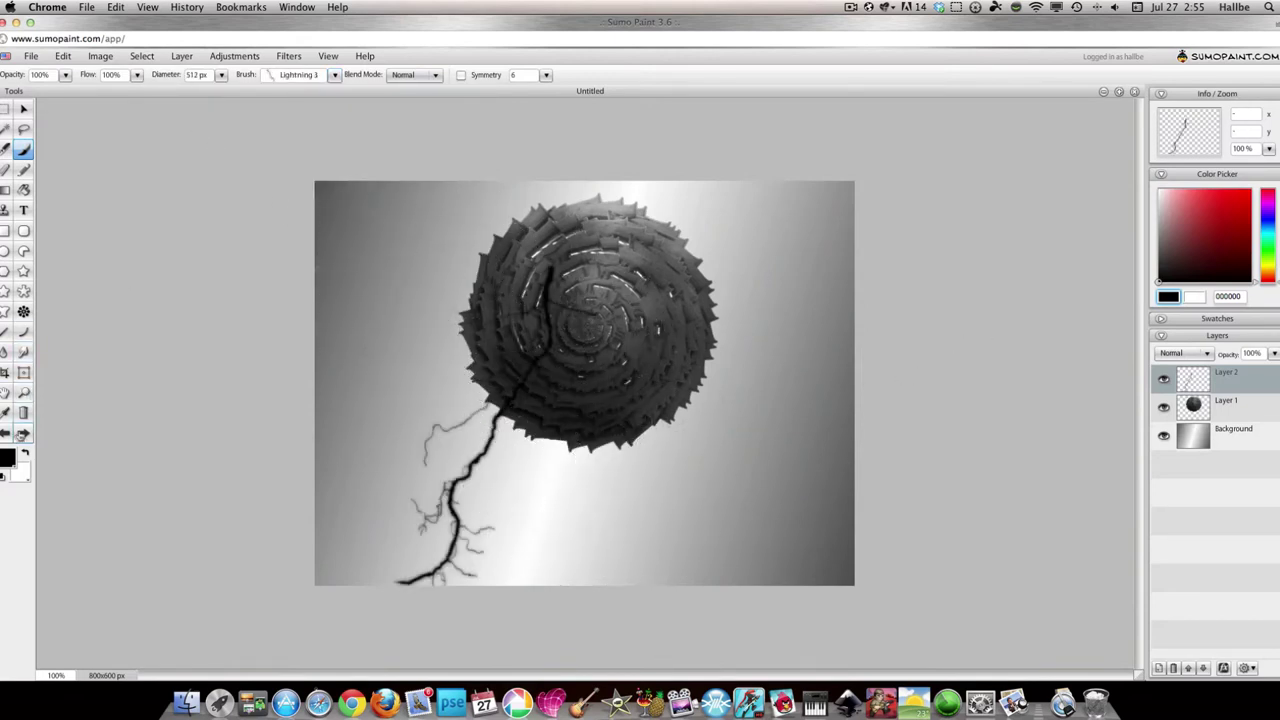
pyautogui.press('super+z')
pyautogui.click(334, 75)
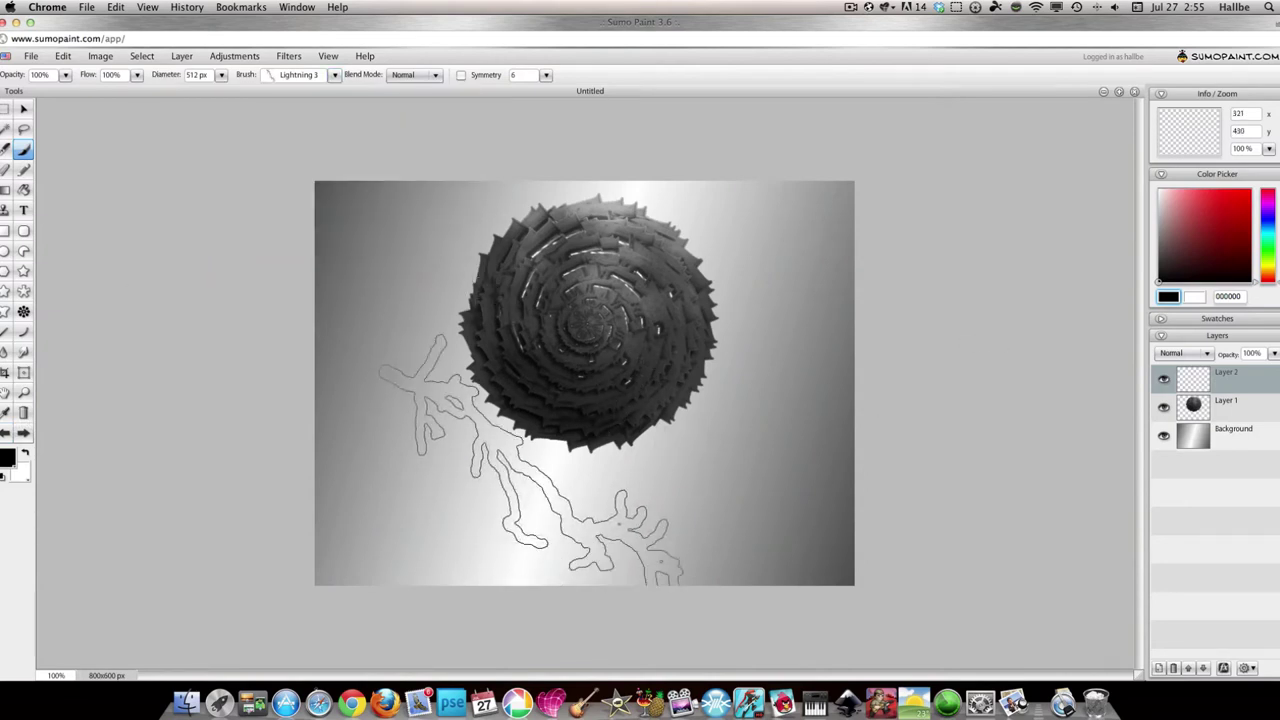
pyautogui.click(520, 475)
# Free-transform the crack to enlarge it and place it across the lower half of the canvas, and put Layer 2 below Layer 1
pyautogui.press('v')
pyautogui.rightClick(442, 396)
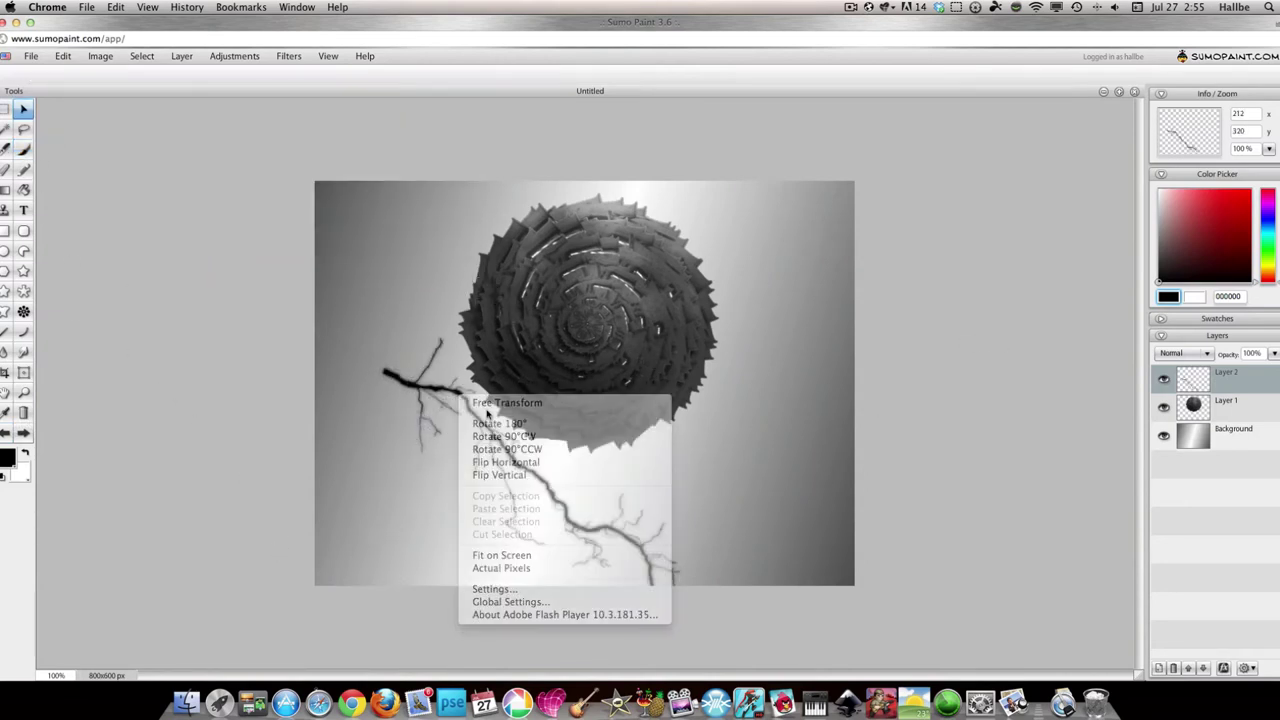
pyautogui.click(500, 403)
pyautogui.moveTo(380, 337); pyautogui.dragTo(303, 277)
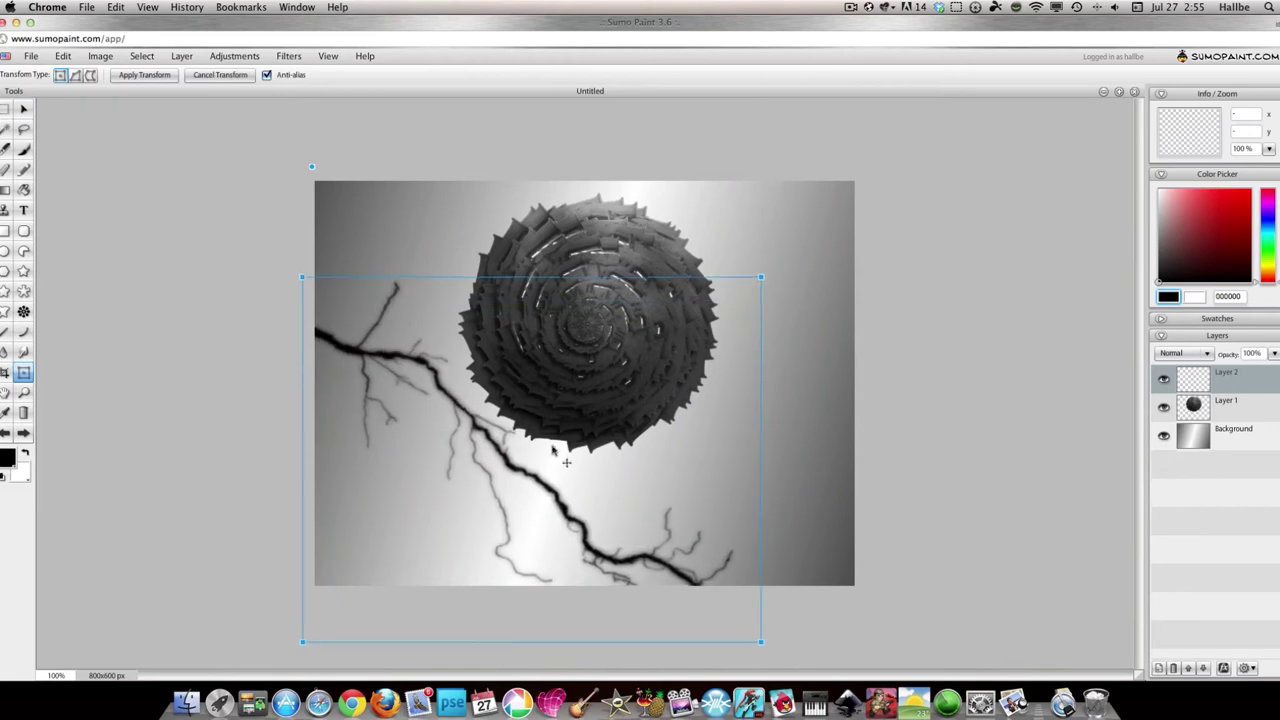
pyautogui.moveTo(559, 454); pyautogui.dragTo(569, 427)
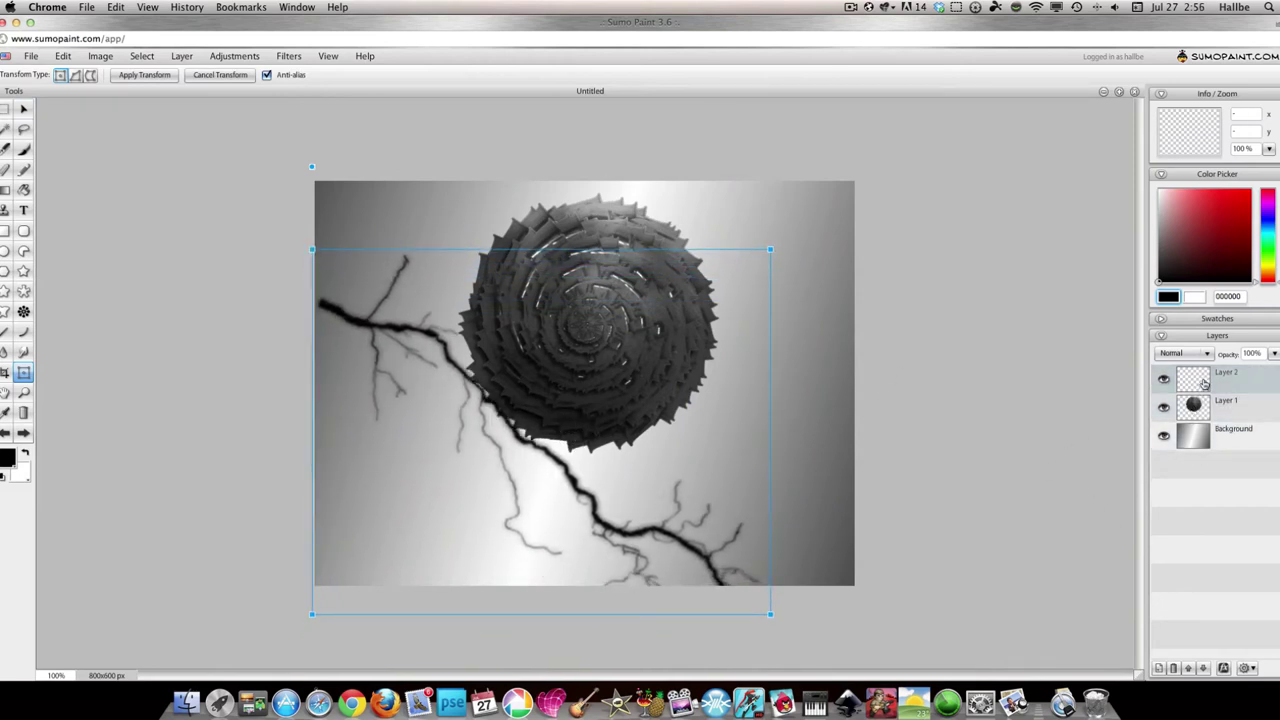
pyautogui.moveTo(1203, 382); pyautogui.dragTo(1210, 416)
pyautogui.click(1199, 412)
# Try the Overlay, Multiply, Darken and Hard Light blend modes on Layer 2 and return it to Normal
pyautogui.click(1207, 354)
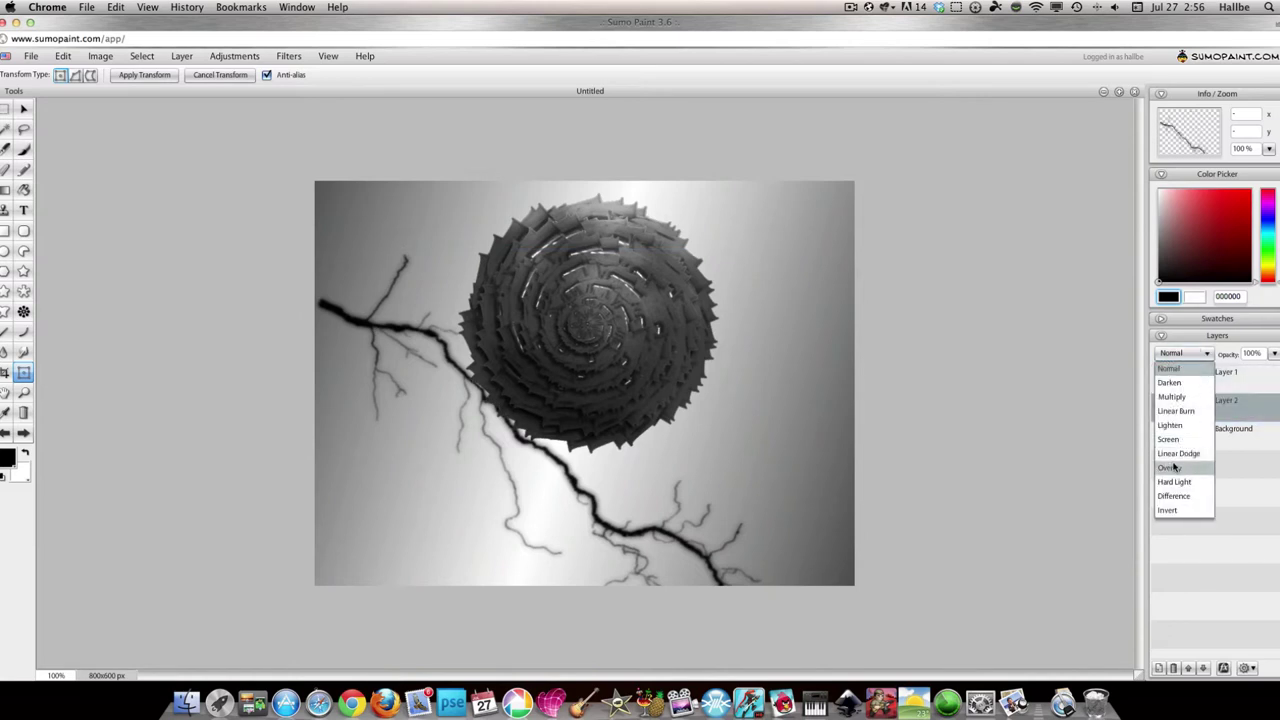
pyautogui.click(1174, 467)
pyautogui.click(1192, 354)
pyautogui.click(1187, 397)
pyautogui.click(1190, 354)
pyautogui.click(1187, 384)
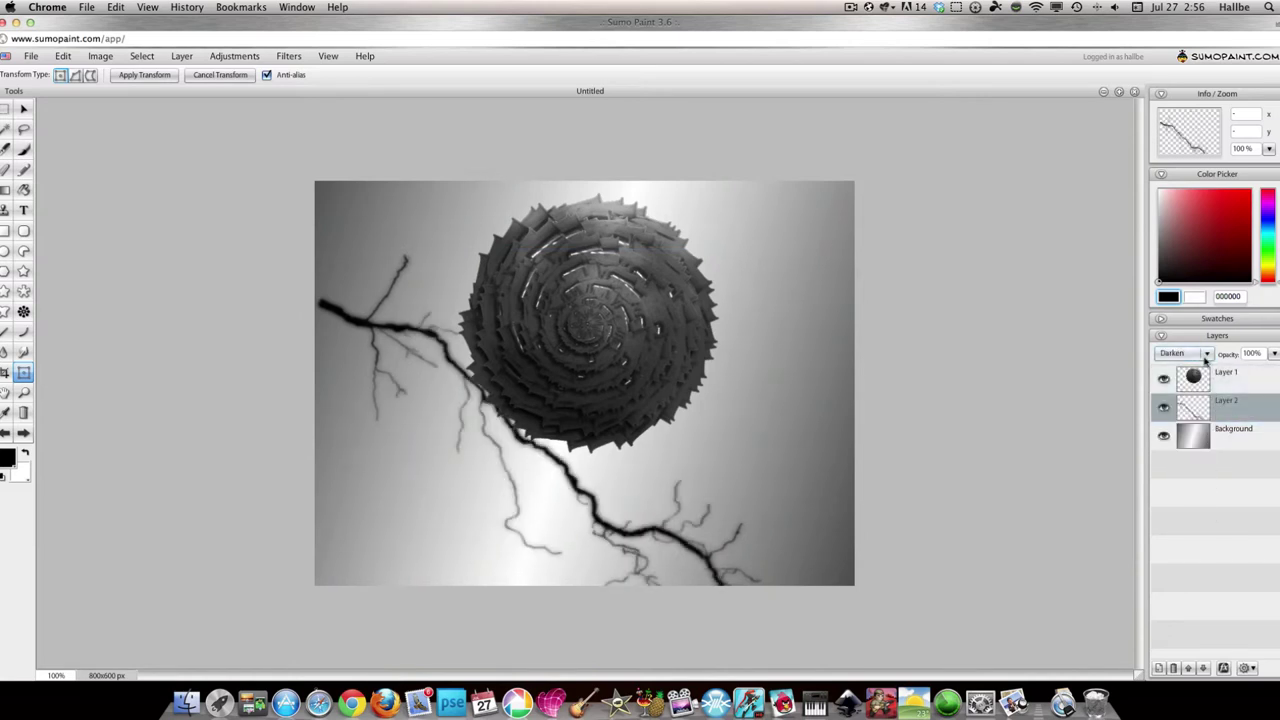
pyautogui.click(1203, 355)
pyautogui.click(1187, 482)
pyautogui.click(1194, 354)
pyautogui.click(1197, 369)
# Lower Layer 2's opacity to 35% and merge it down into the Background
pyautogui.moveTo(1274, 354); pyautogui.dragTo(1236, 371)
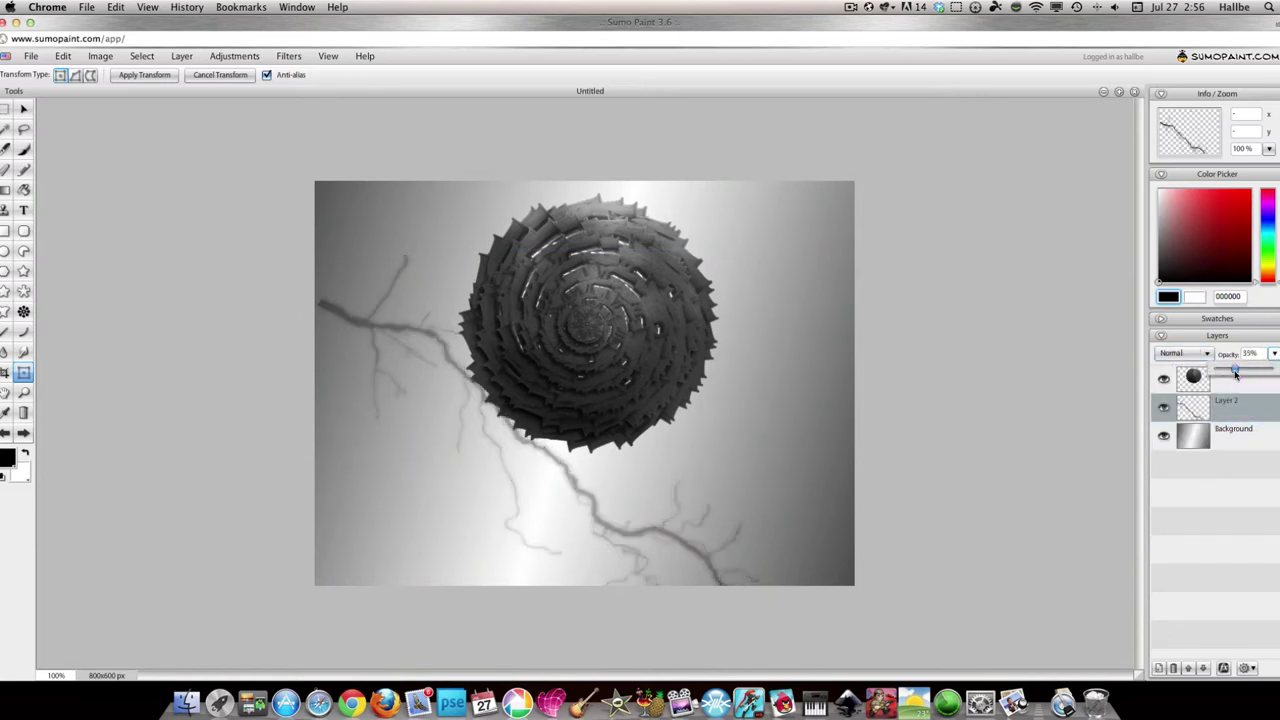
pyautogui.rightClick(1210, 412)
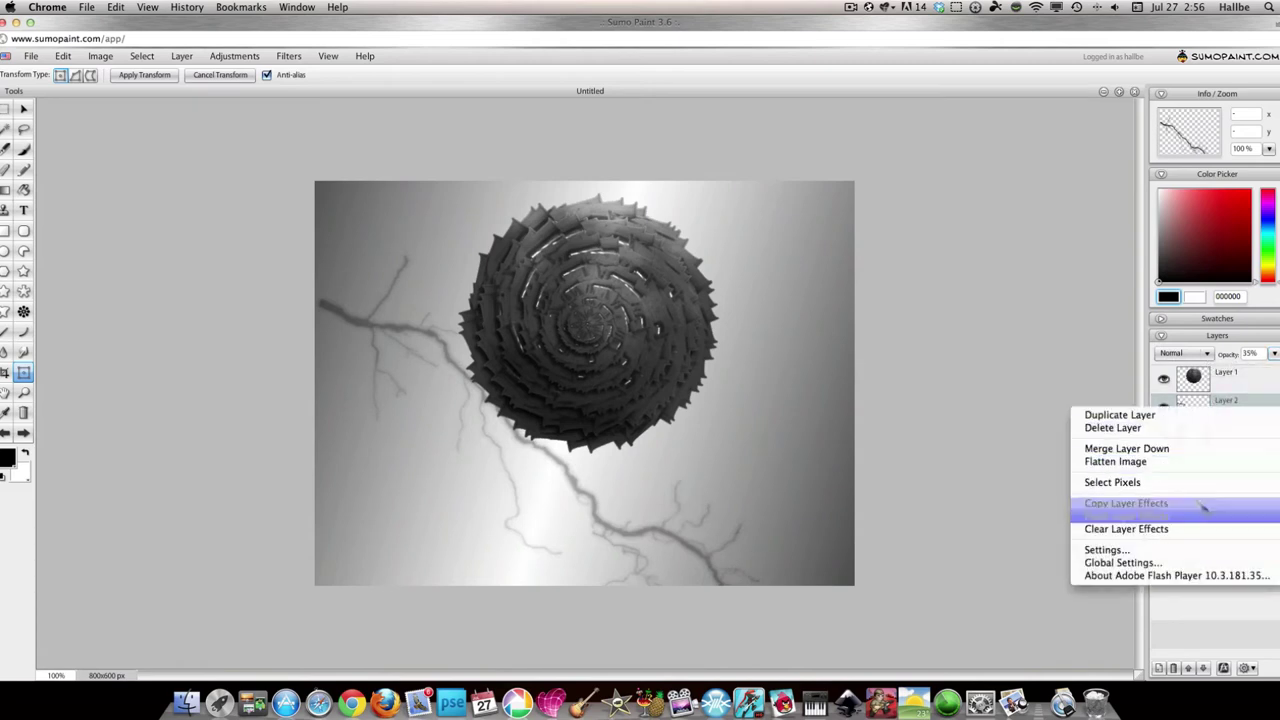
pyautogui.click(1126, 448)
# Apply the Emboss filter to the Background with scale 1, intensity 18 and rotation 47
pyautogui.click(288, 56)
pyautogui.moveTo(273, 230)
pyautogui.moveTo(294, 197)
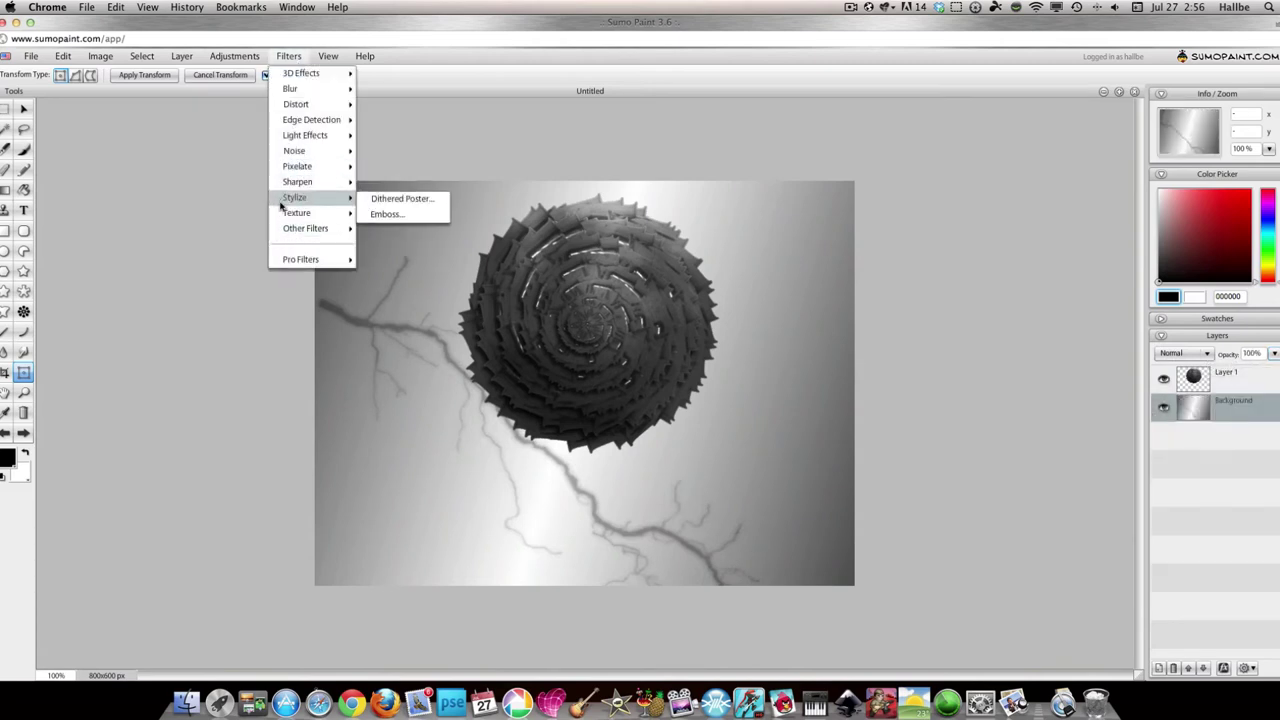
pyautogui.click(390, 215)
pyautogui.moveTo(616, 377)
pyautogui.mouseDown()
pyautogui.moveTo(646, 377)
pyautogui.moveTo(613, 367)
pyautogui.mouseUp()
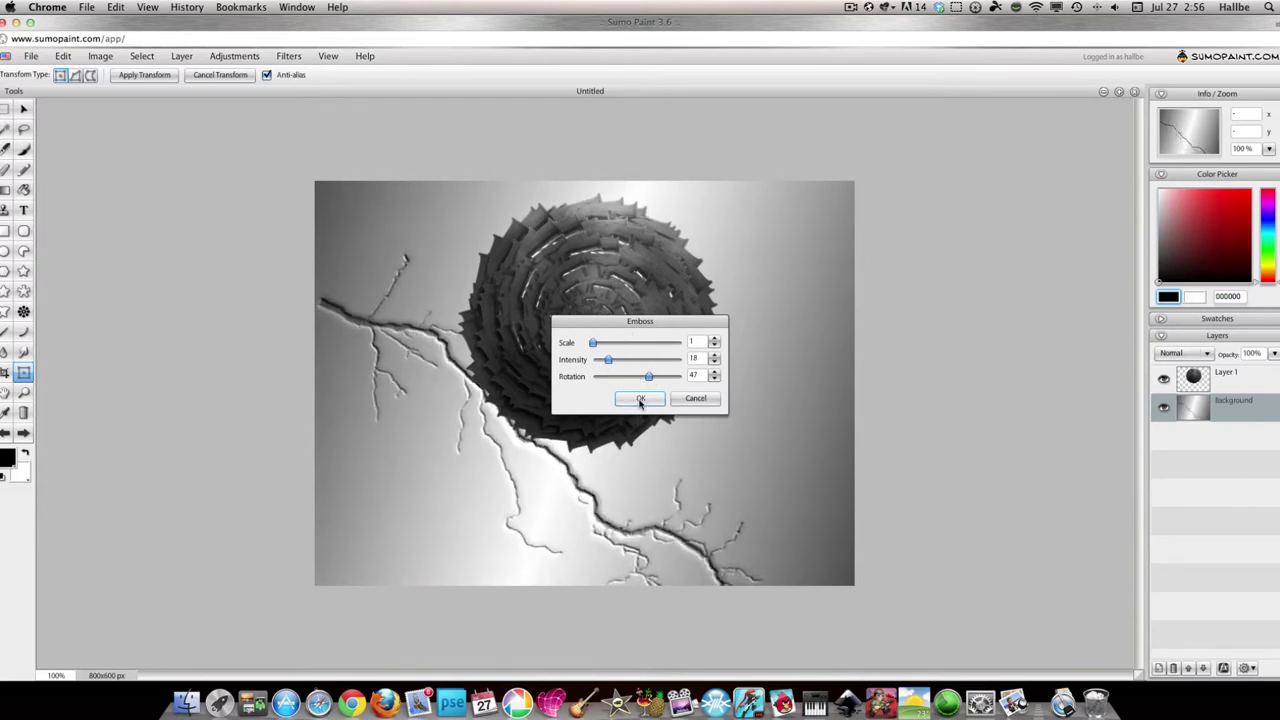
pyautogui.click(640, 399)
# Free-transform the Background to extend slightly past the canvas edges and apply it by switching to Layer 1
pyautogui.rightClick(524, 403)
pyautogui.click(585, 408)
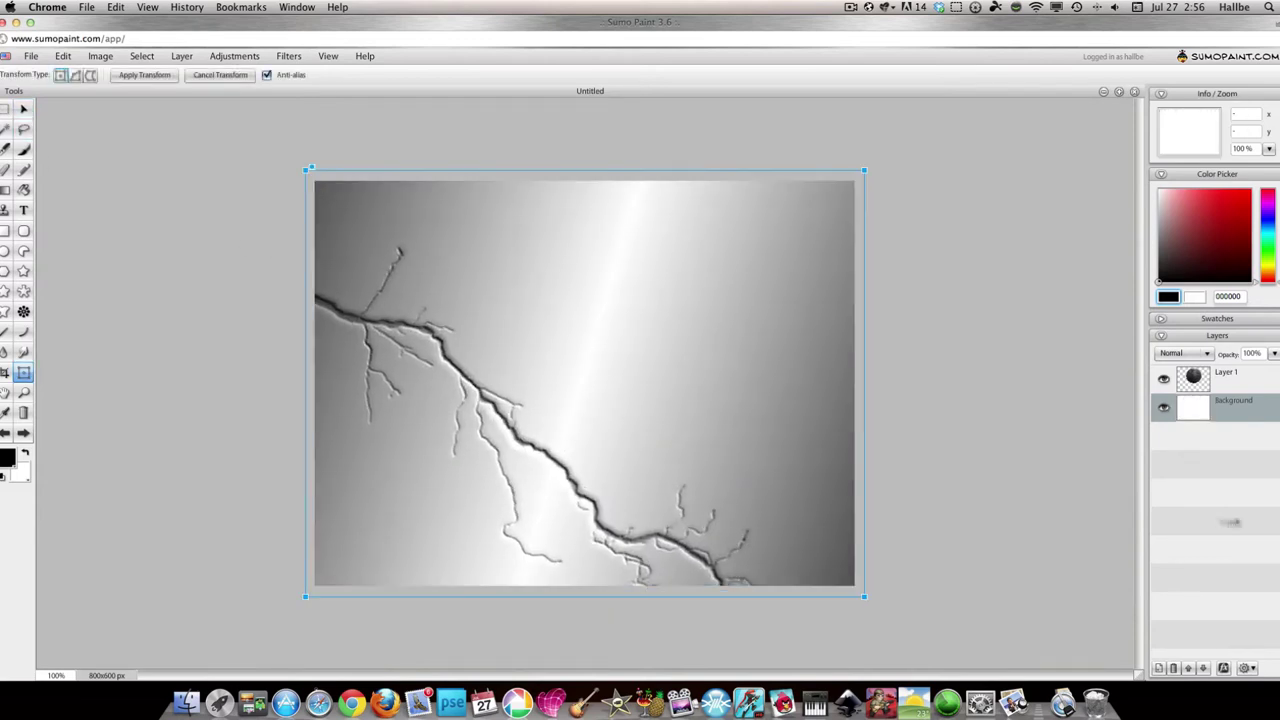
pyautogui.click(1229, 374)
# Free-transform the disc into a flattened oval tilted down to the right, and apply it by switching to the Background layer
pyautogui.click(75, 77)
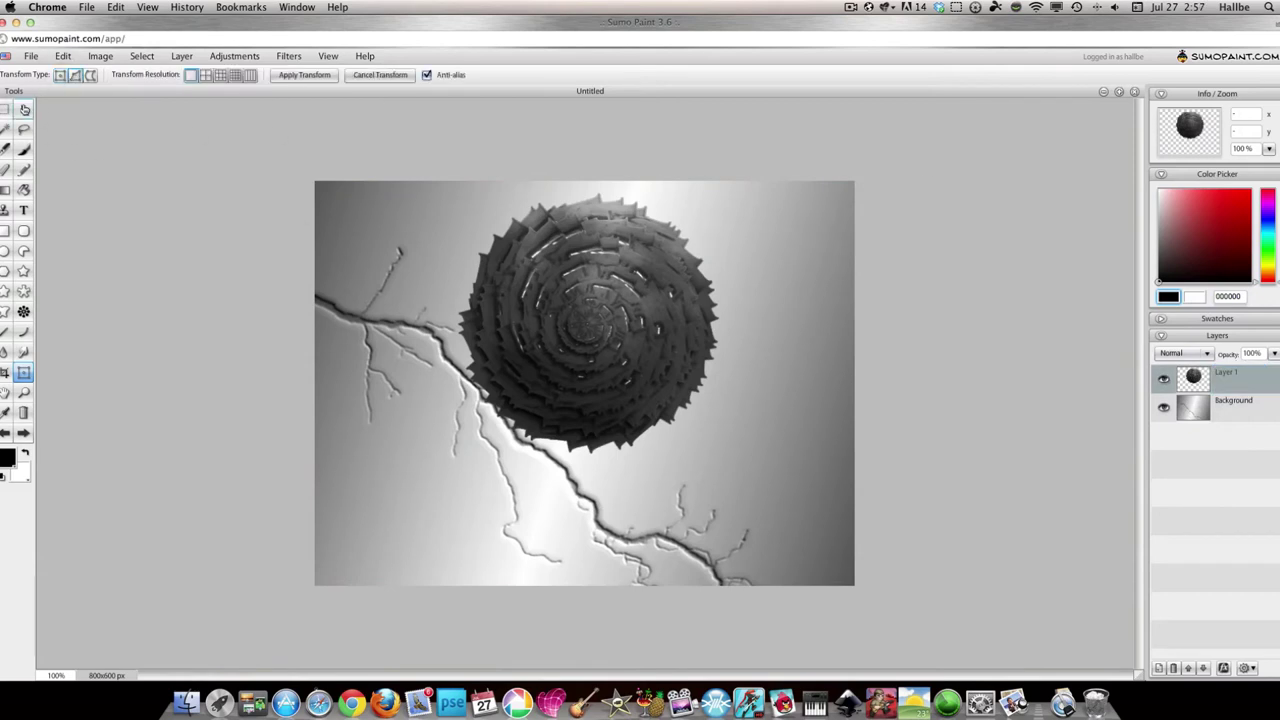
pyautogui.rightClick(585, 321)
pyautogui.click(615, 330)
pyautogui.click(60, 75)
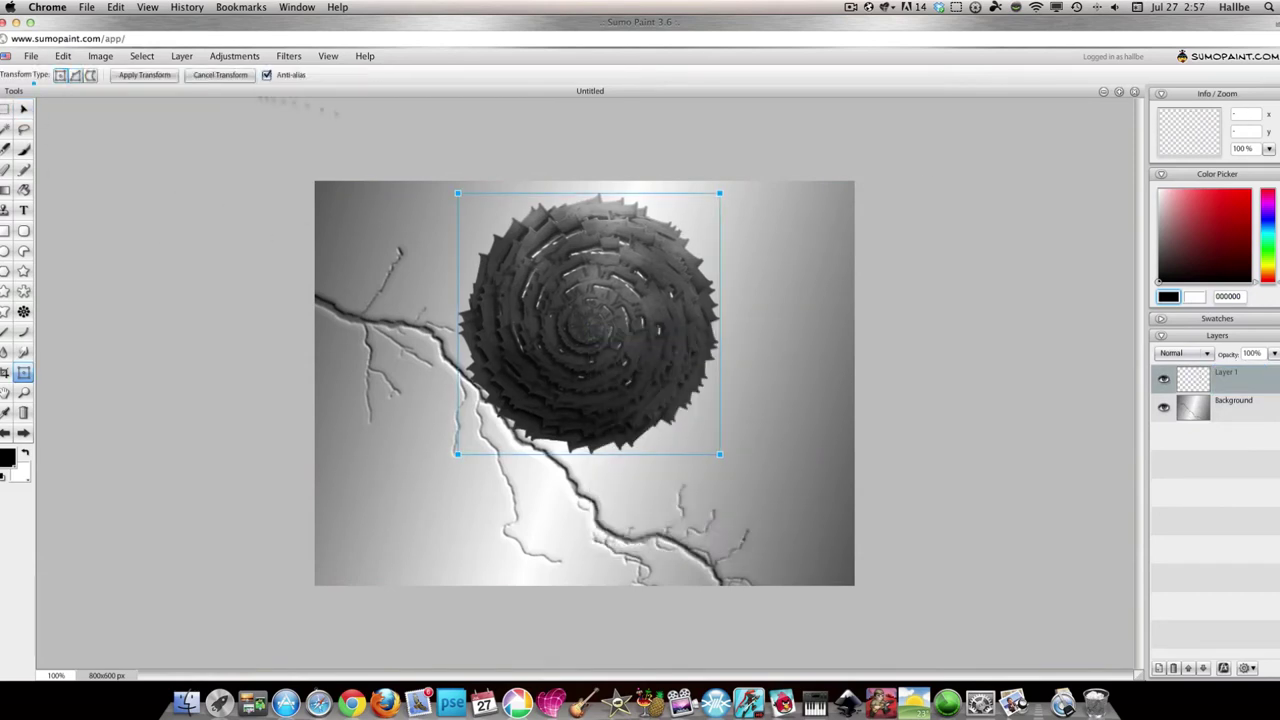
pyautogui.moveTo(720, 196); pyautogui.dragTo(813, 304)
pyautogui.moveTo(692, 352); pyautogui.dragTo(733, 355)
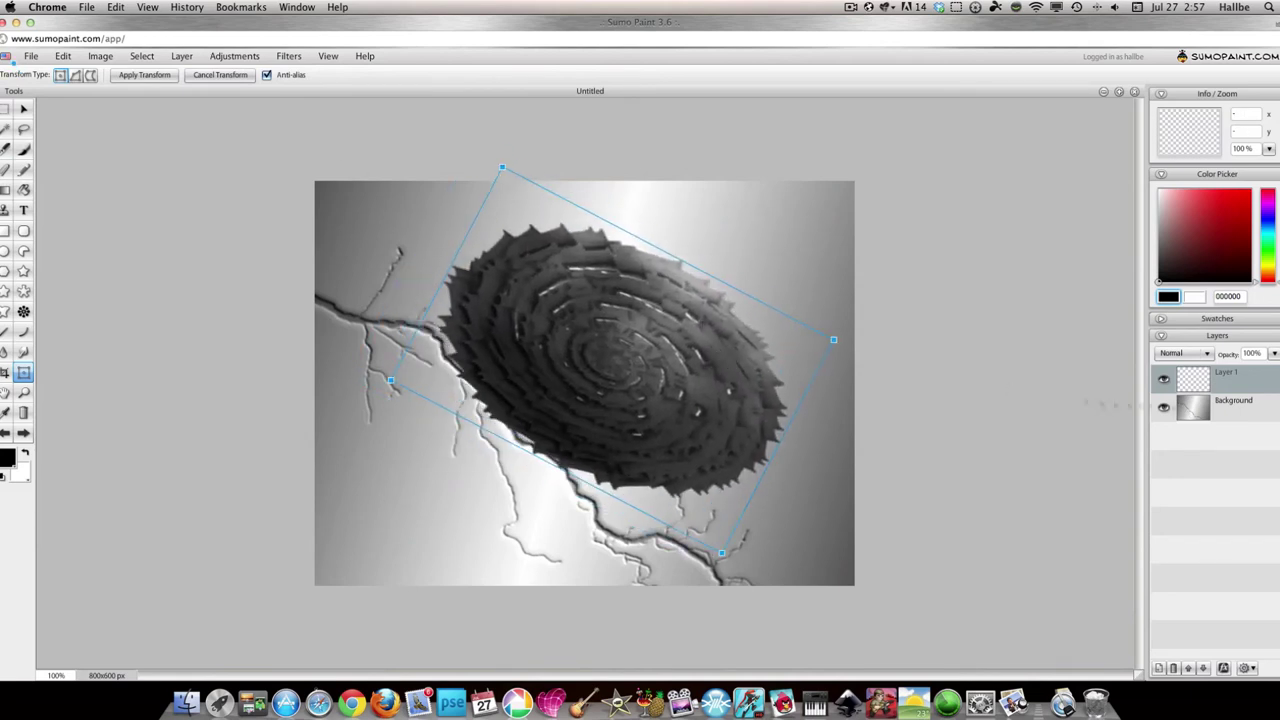
pyautogui.click(1200, 408)
pyautogui.click(181, 56)
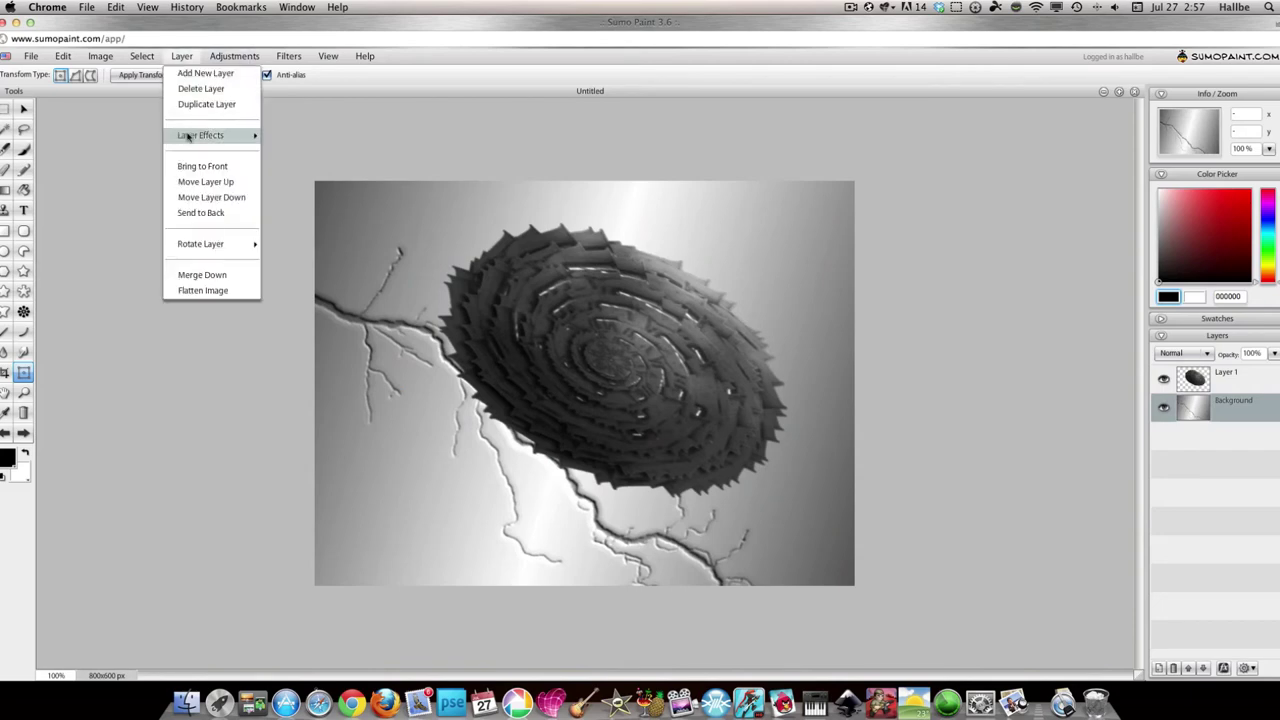
pyautogui.click(214, 131)
pyautogui.moveTo(724, 220); pyautogui.dragTo(1214, 198)
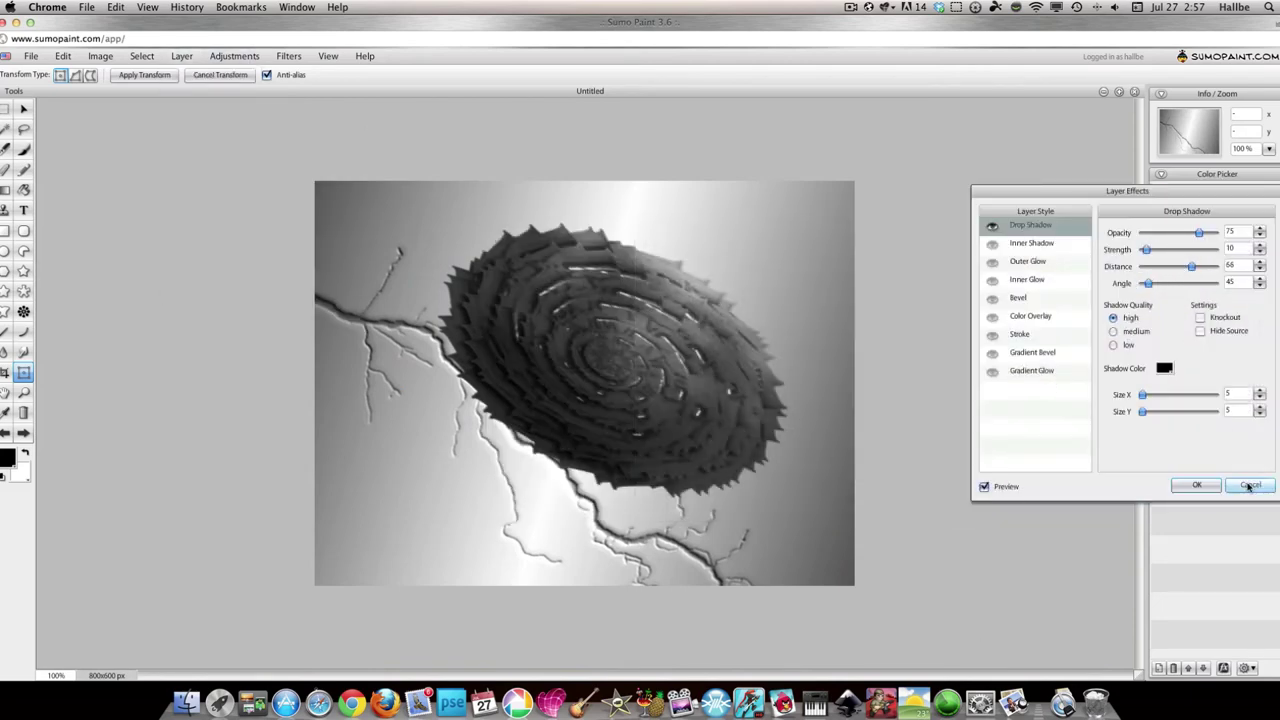
pyautogui.click(1249, 486)
# Add a drop shadow to Layer 1 with distance 85, angle 316, Size X 33 and Size Y 27
pyautogui.click(234, 56)
pyautogui.click(181, 56)
pyautogui.click(214, 131)
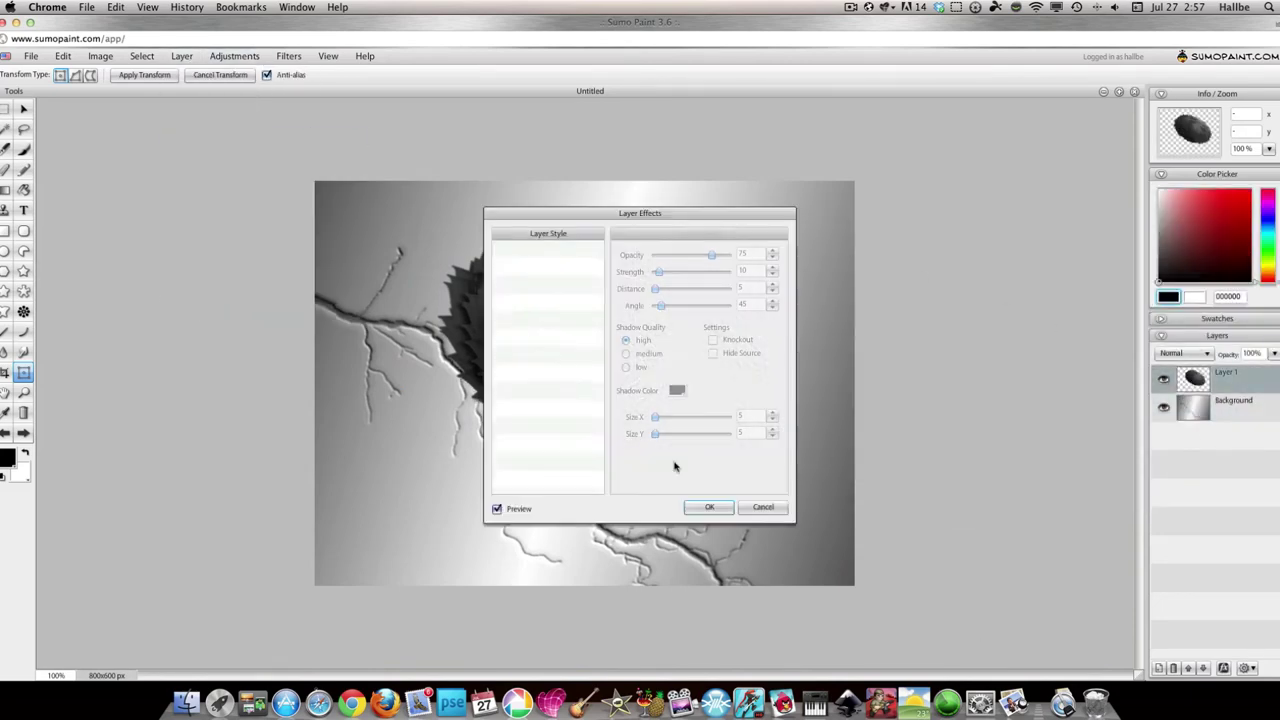
pyautogui.moveTo(685, 215); pyautogui.dragTo(1082, 188)
pyautogui.moveTo(1053, 262); pyautogui.dragTo(1118, 260)
pyautogui.moveTo(1052, 388); pyautogui.dragTo(1068, 408)
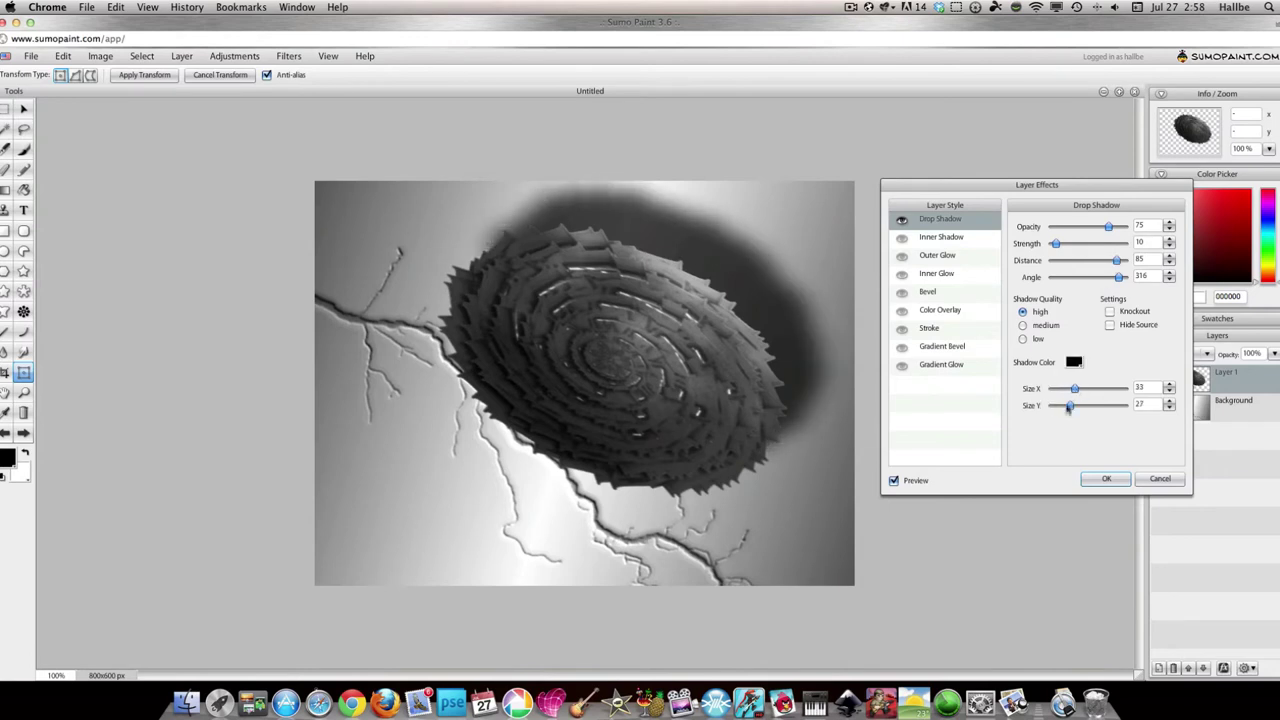
pyautogui.click(1106, 481)
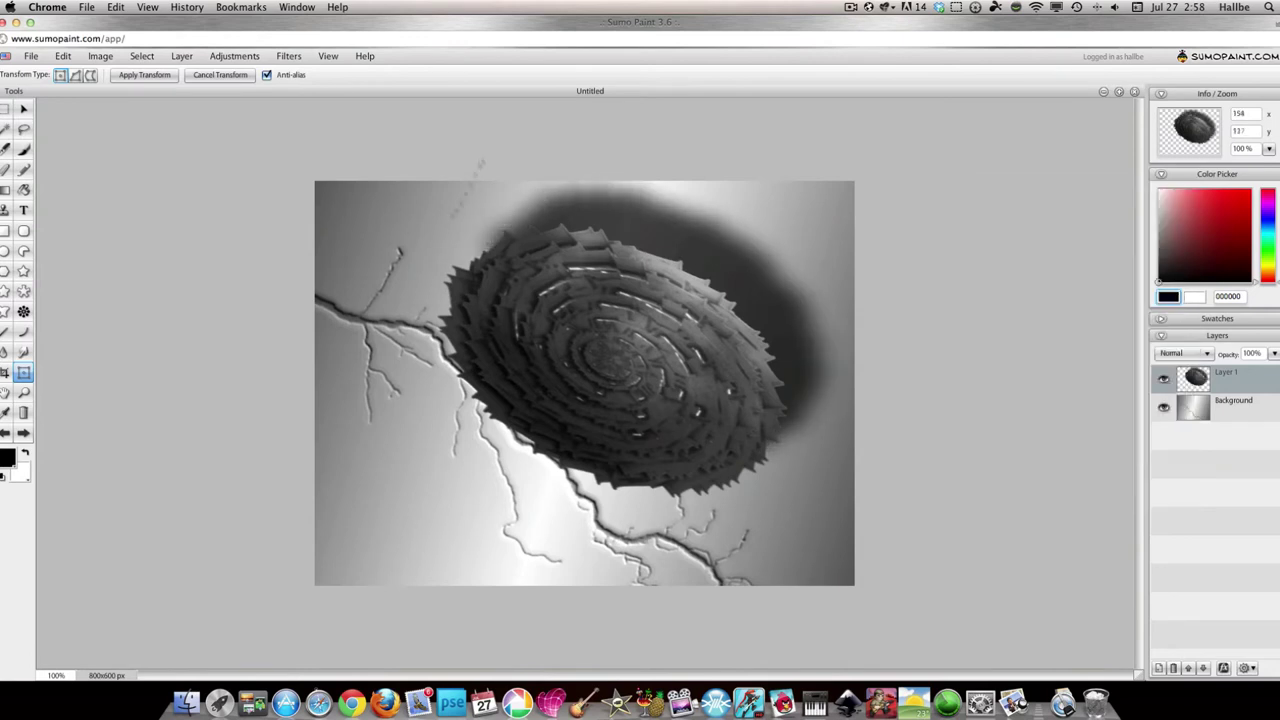
# Apply the Emboss filter to the disc on Layer 1, adjusting its intensity and rotation
pyautogui.click(287, 57)
pyautogui.moveTo(300, 198)
pyautogui.click(400, 217)
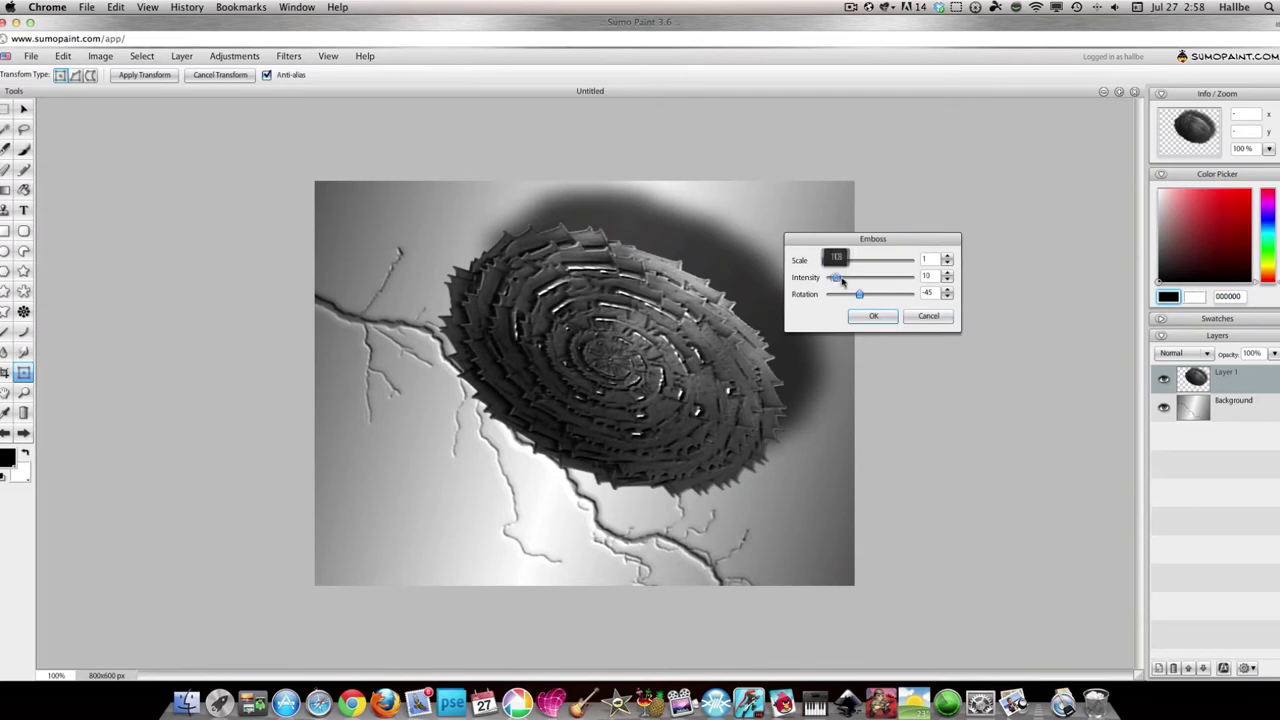
pyautogui.click(842, 279)
pyautogui.moveTo(859, 294); pyautogui.dragTo(831, 281)
pyautogui.click(871, 318)
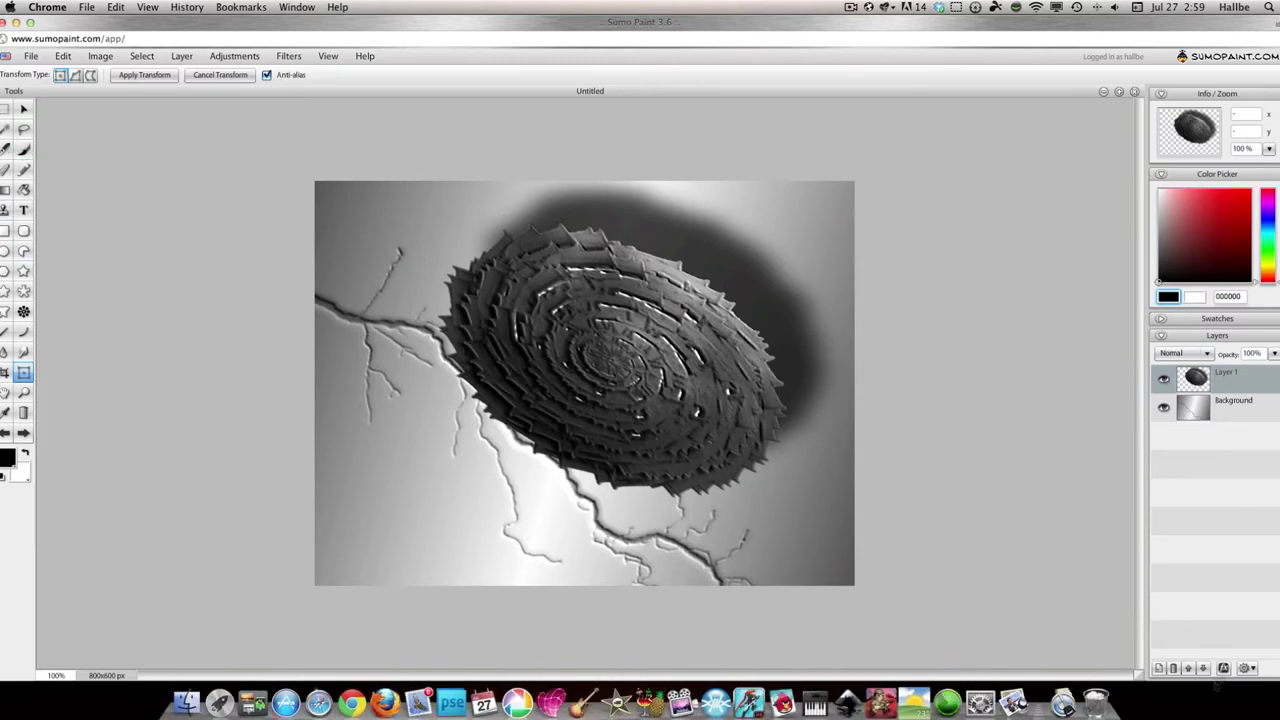
# Add a new layer and stamp a black 512 px Splat 6 splatter over the disc's lower left edge
pyautogui.click(1160, 668)
pyautogui.click(24, 149)
pyautogui.click(334, 75)
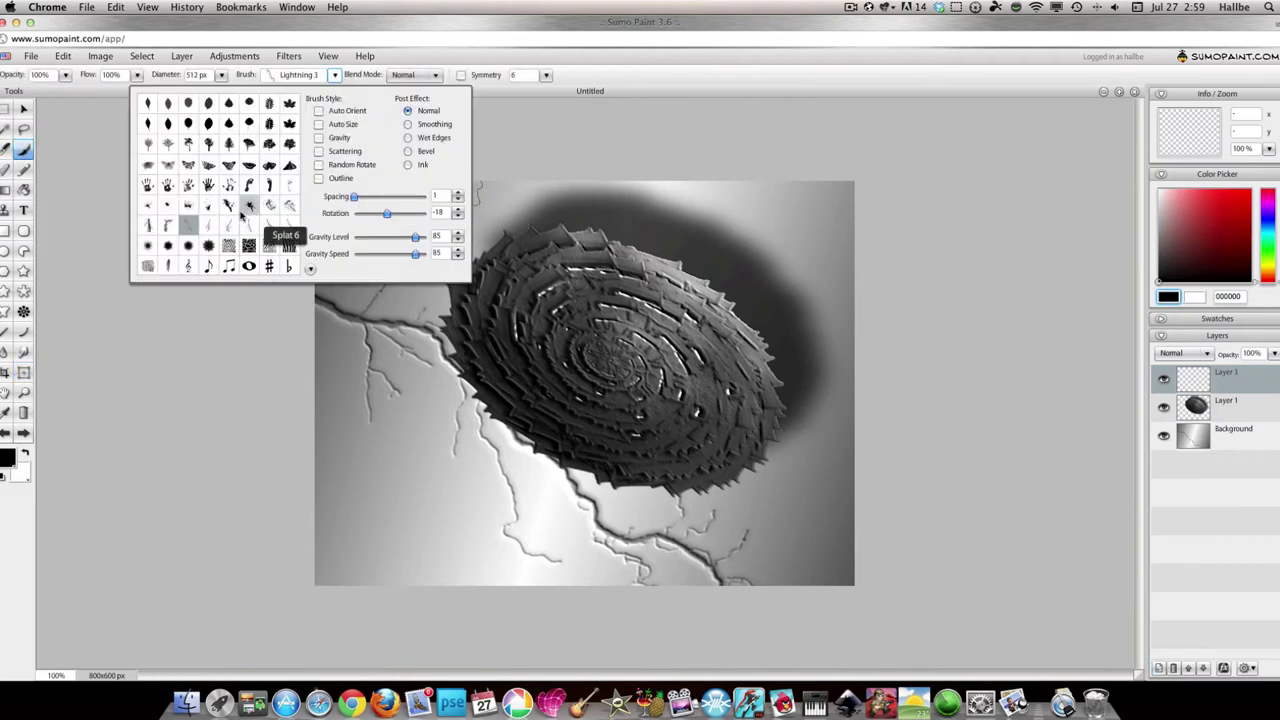
pyautogui.click(978, 285)
pyautogui.click(545, 476)
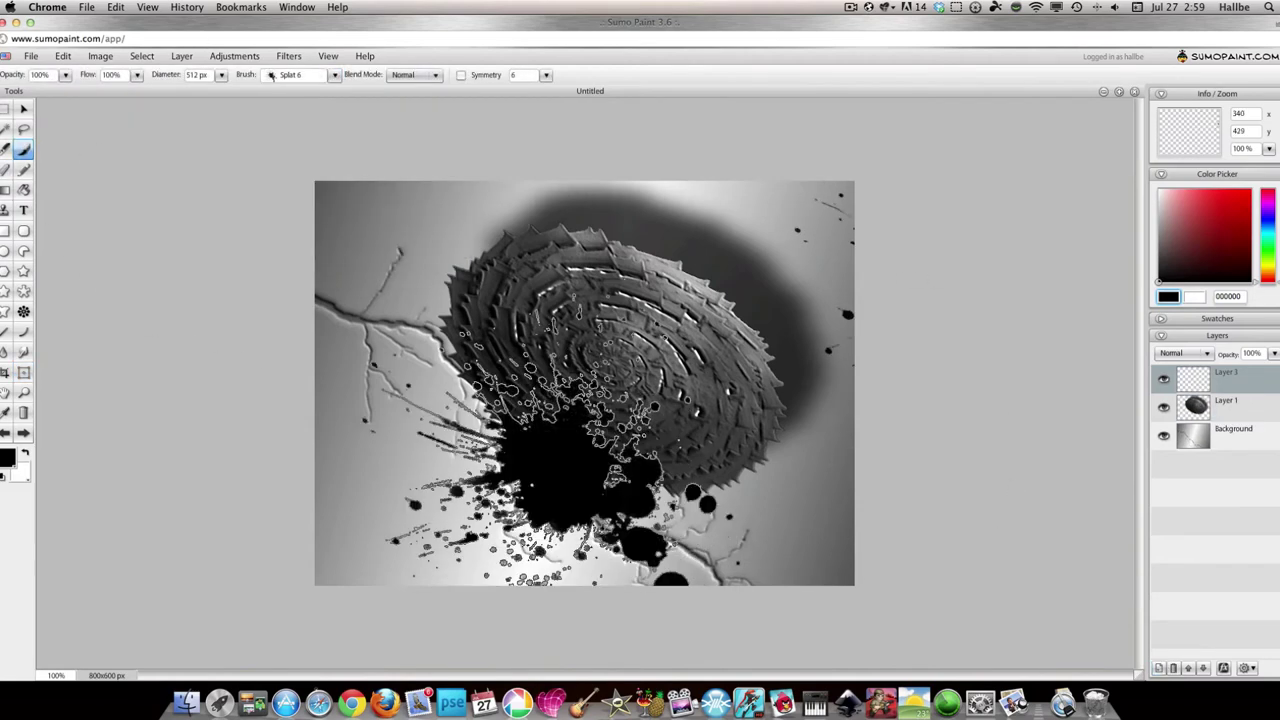
# Move the black splatter's layer below Layer 1 and set its blend mode to Overlay
pyautogui.click(1204, 669)
pyautogui.click(1185, 353)
pyautogui.click(1178, 467)
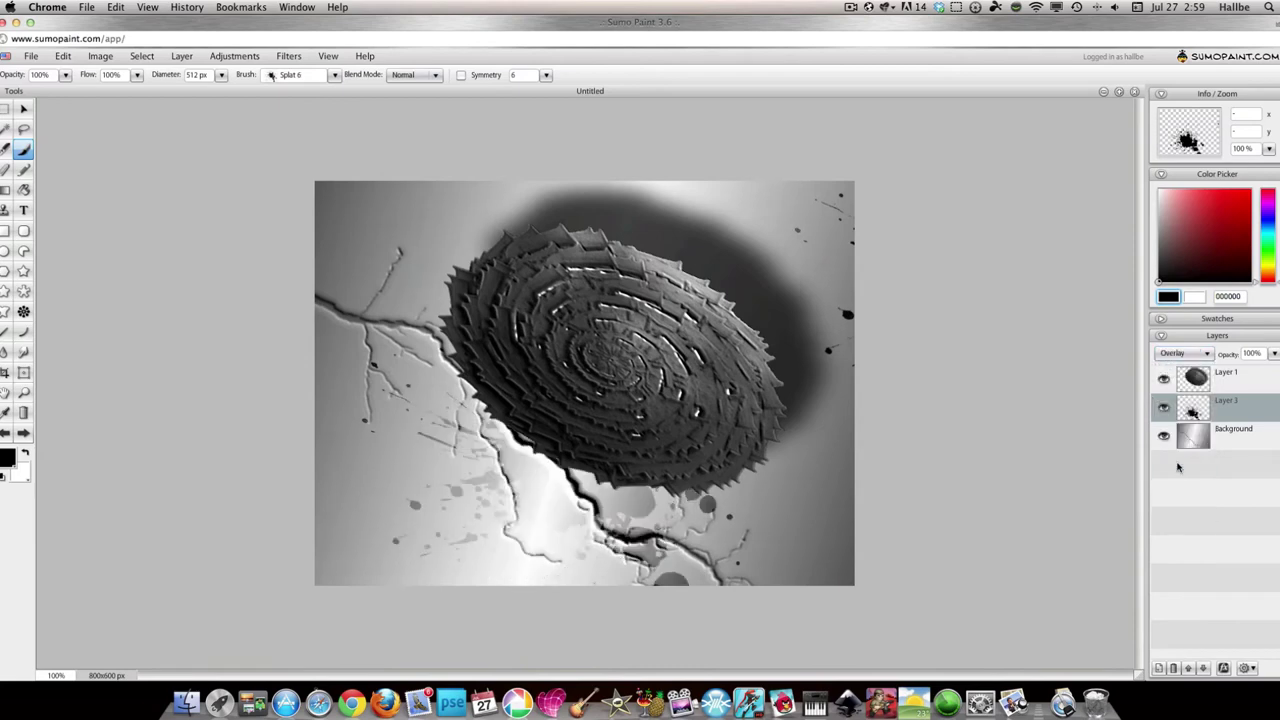
# Try the Multiply and Screen blend modes on Layer 3 and return it to Overlay
pyautogui.click(1190, 355)
pyautogui.click(1182, 398)
pyautogui.click(1186, 354)
pyautogui.click(1182, 439)
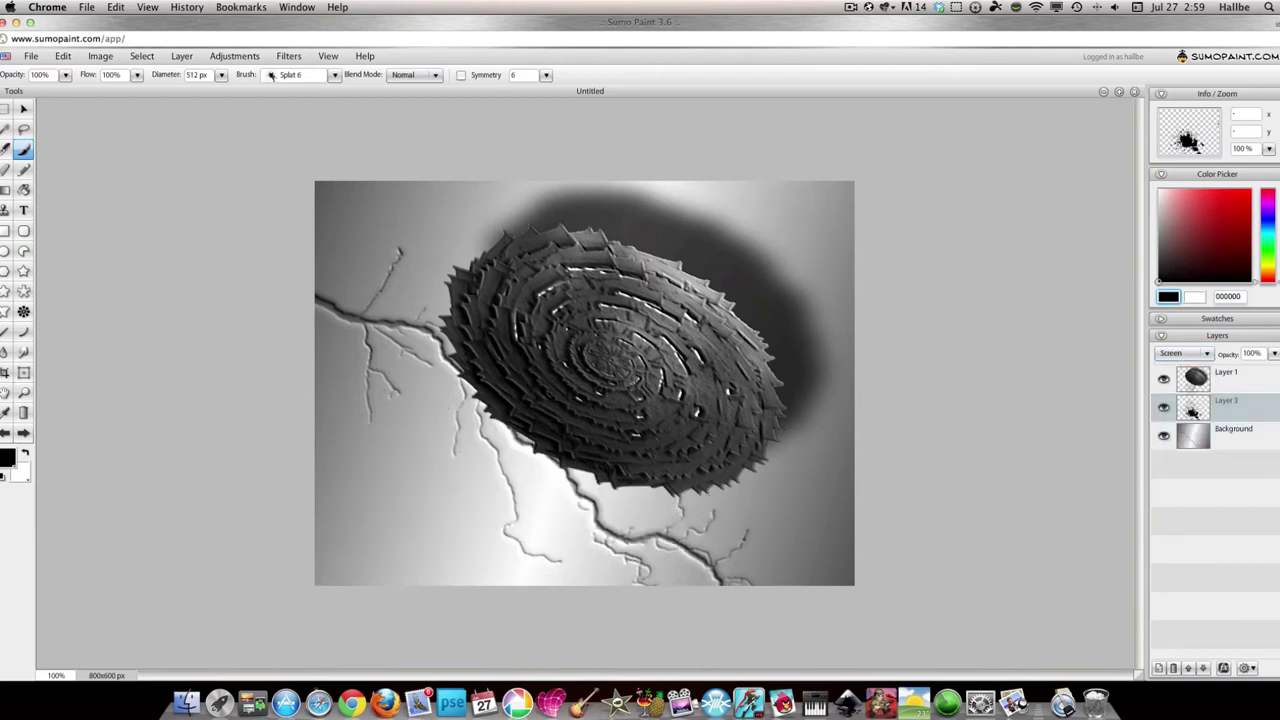
pyautogui.click(1188, 354)
pyautogui.click(1176, 467)
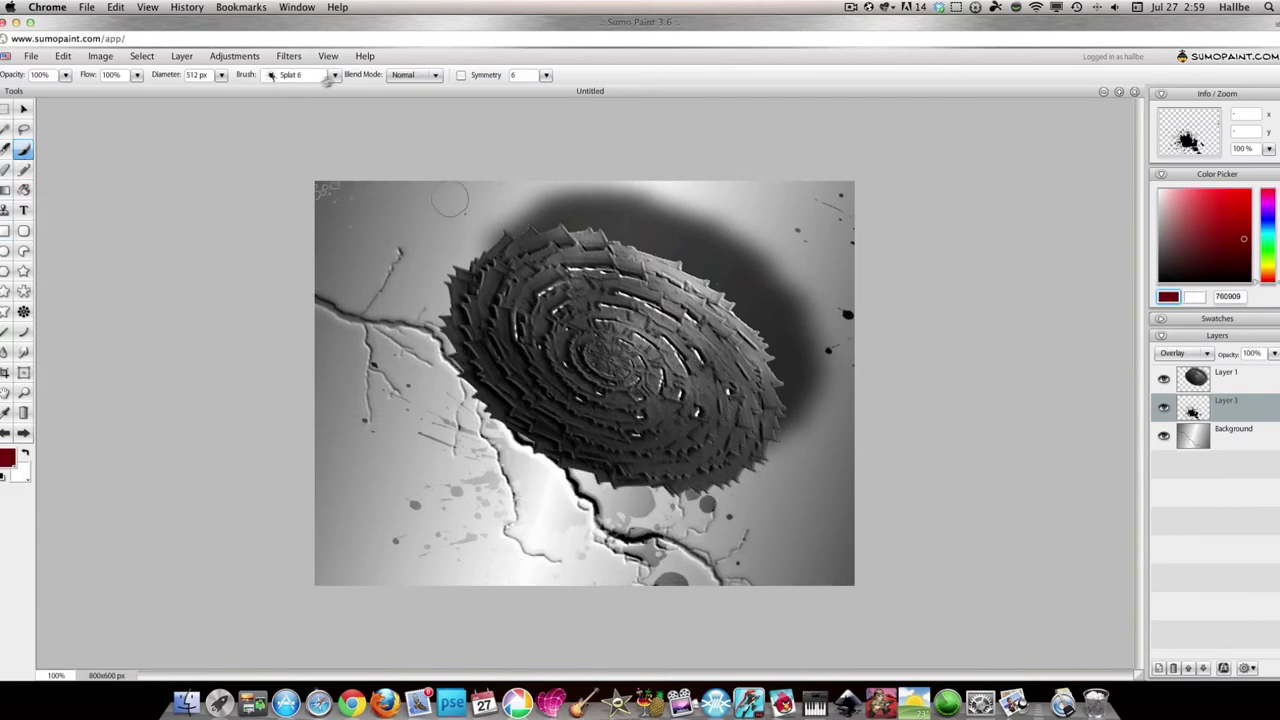
# Add a new layer, try a dark red Splat 8 stamp over the disc's lower part, and undo the stamp
pyautogui.click(270, 76)
pyautogui.click(290, 205)
pyautogui.click(1159, 668)
pyautogui.click(690, 510)
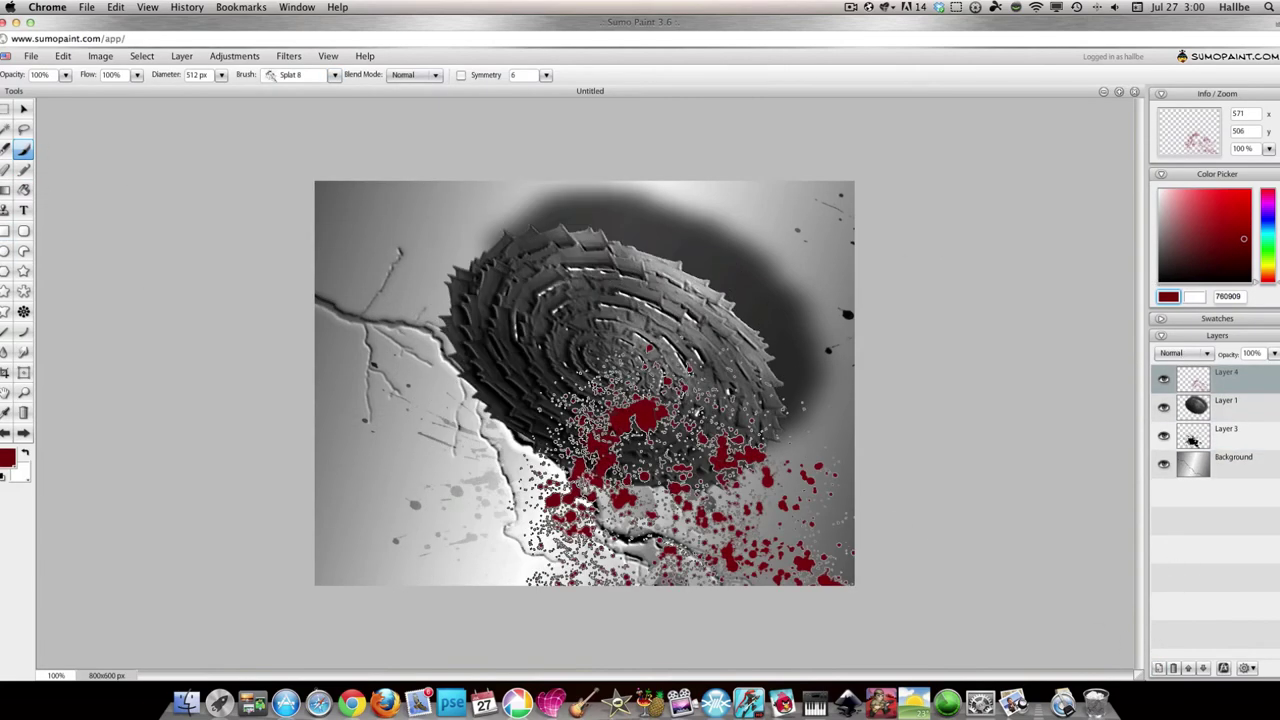
pyautogui.hotkey('ctrl', 'Up')
pyautogui.hotkey('ctrl', 'Up')
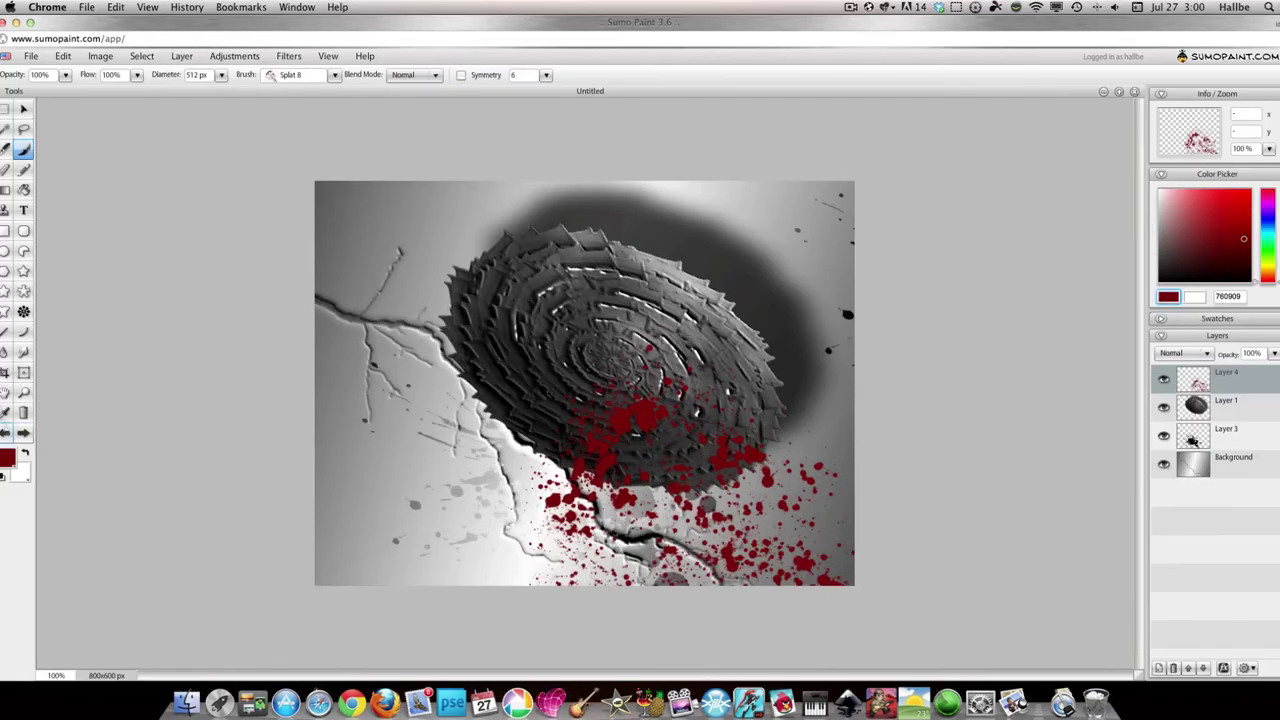
pyautogui.press('super+z')
# Stamp a dark red Splat 7 splatter around the disc's lower edge on Layer 4
pyautogui.click(270, 76)
pyautogui.click(269, 205)
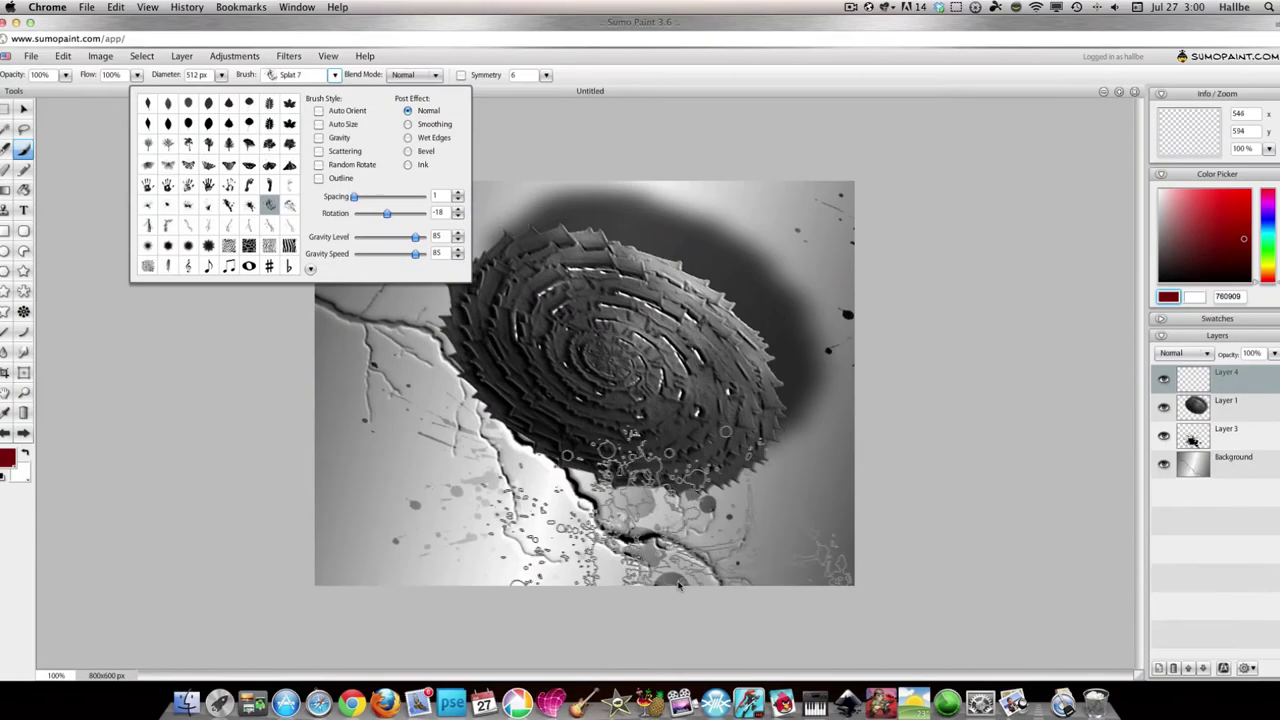
pyautogui.click(672, 515)
# Move Layer 4 below Layer 1 and set its blend mode to Overlay
pyautogui.click(1203, 668)
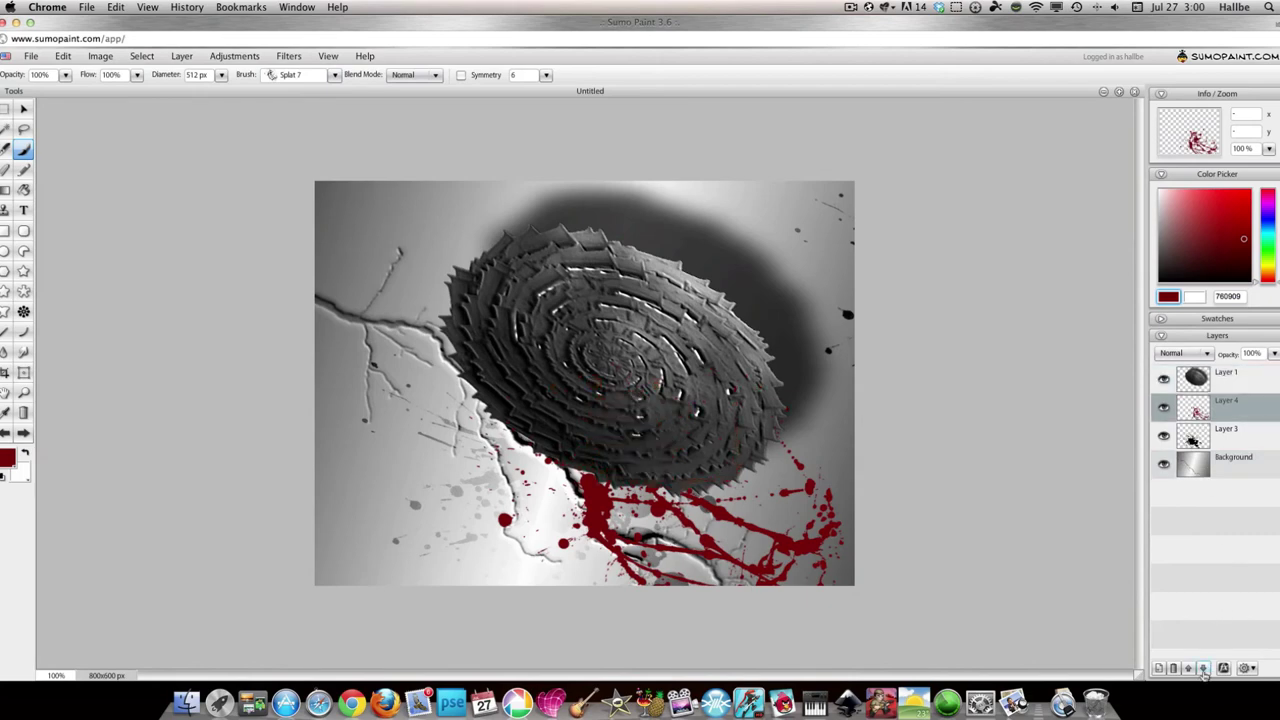
pyautogui.click(1185, 353)
pyautogui.click(1188, 473)
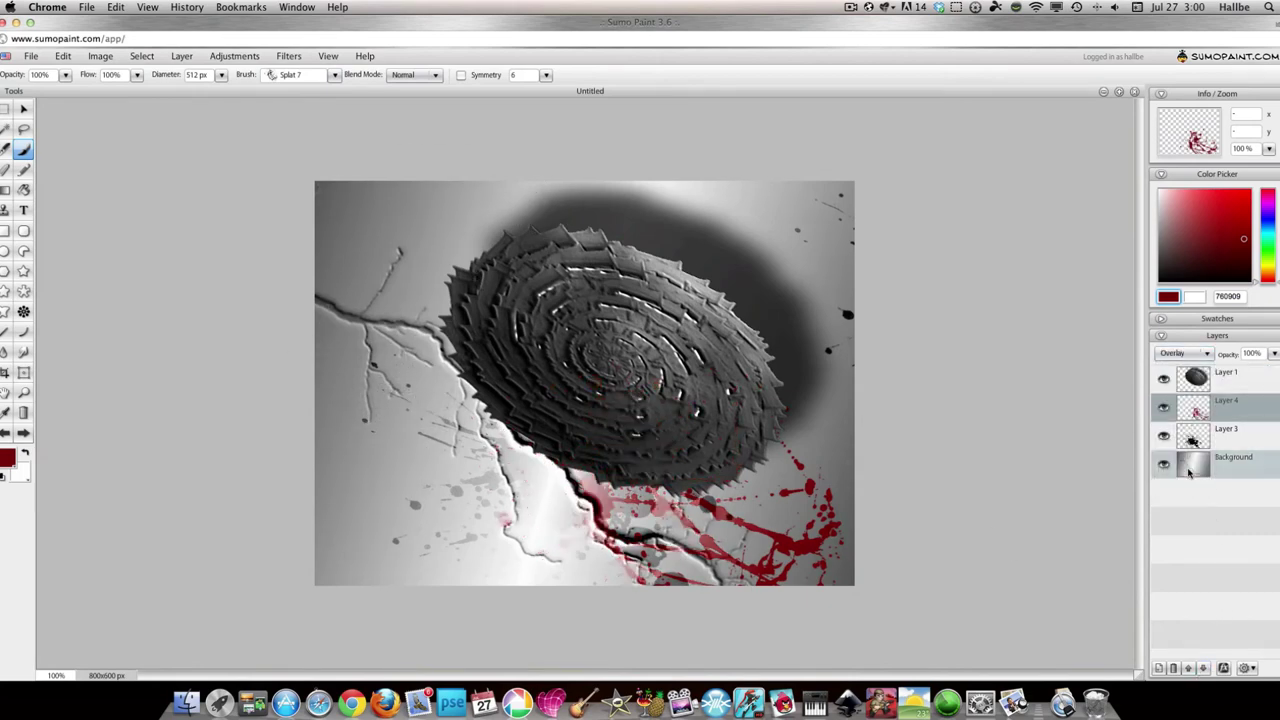
# Stamp another splatter beside the disc's right edge and give Layer 4 an Inner Bevel with distance 3, angle 131 and minimal Size X and Y
pyautogui.click(888, 392)
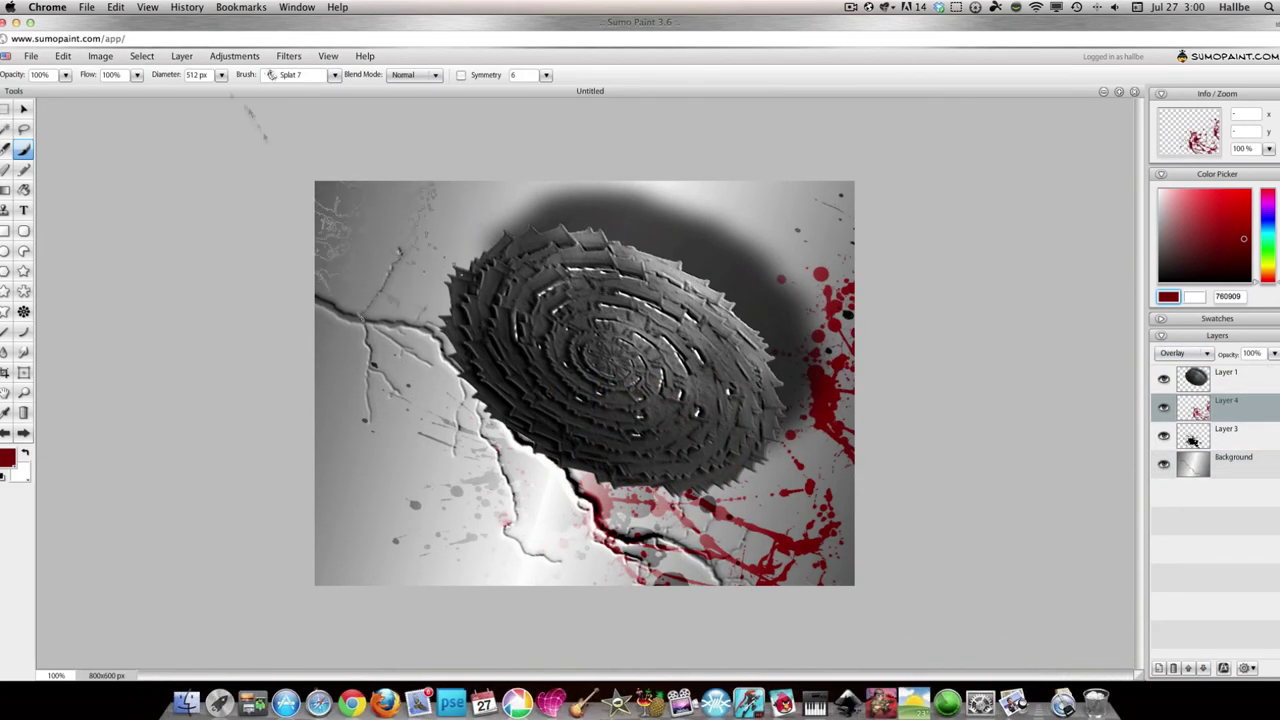
pyautogui.click(181, 55)
pyautogui.moveTo(220, 134)
pyautogui.click(300, 197)
pyautogui.moveTo(648, 216); pyautogui.dragTo(1128, 186)
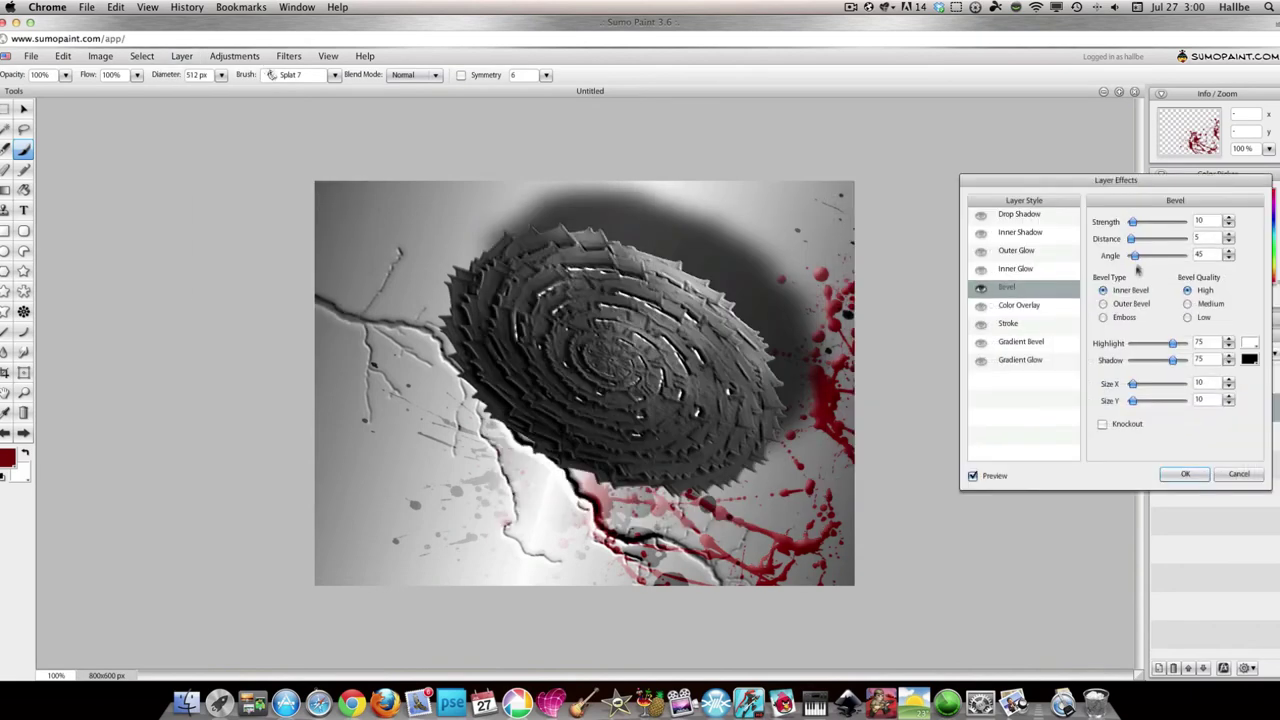
pyautogui.moveTo(1136, 256); pyautogui.dragTo(1149, 256)
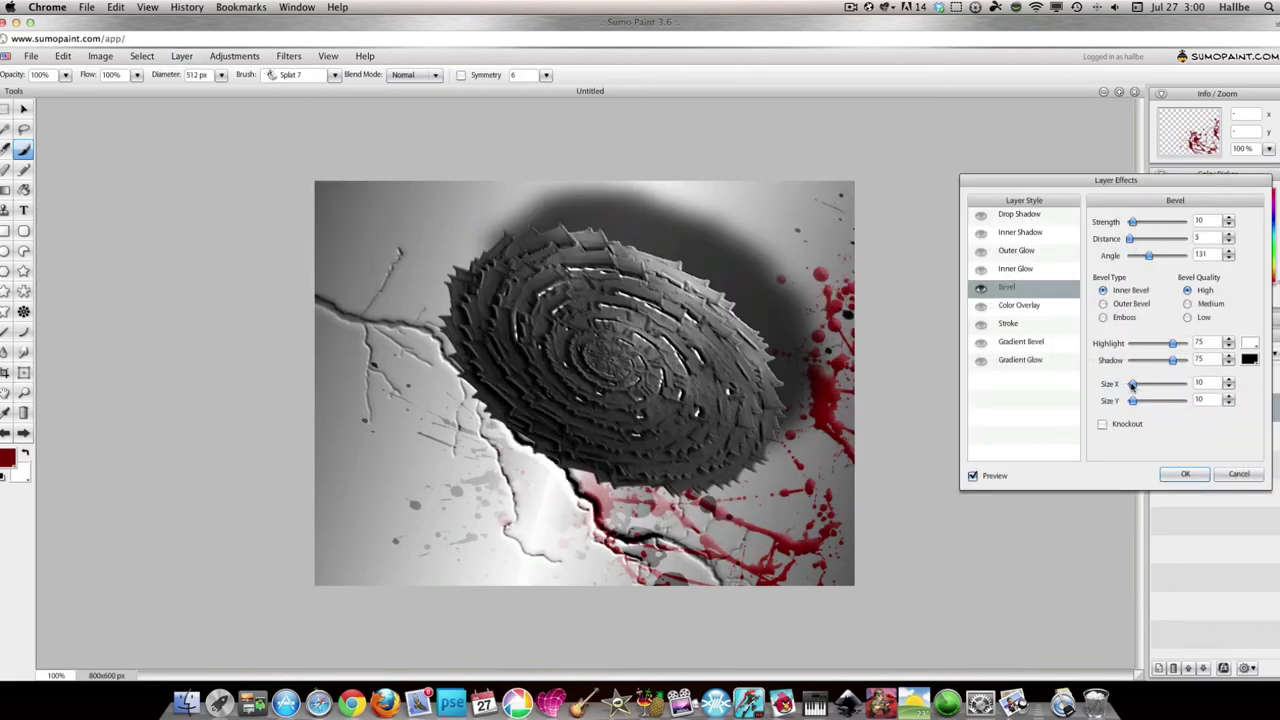
pyautogui.moveTo(1136, 388); pyautogui.dragTo(1129, 405)
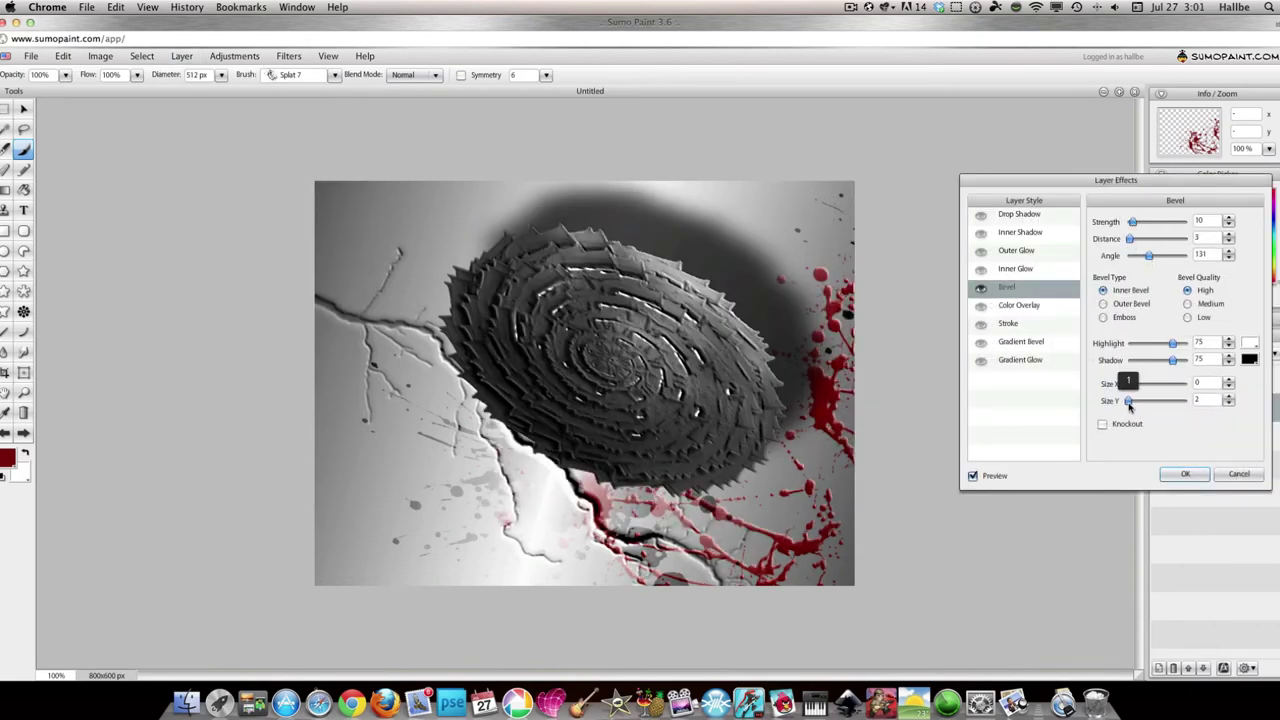
pyautogui.click(1183, 475)
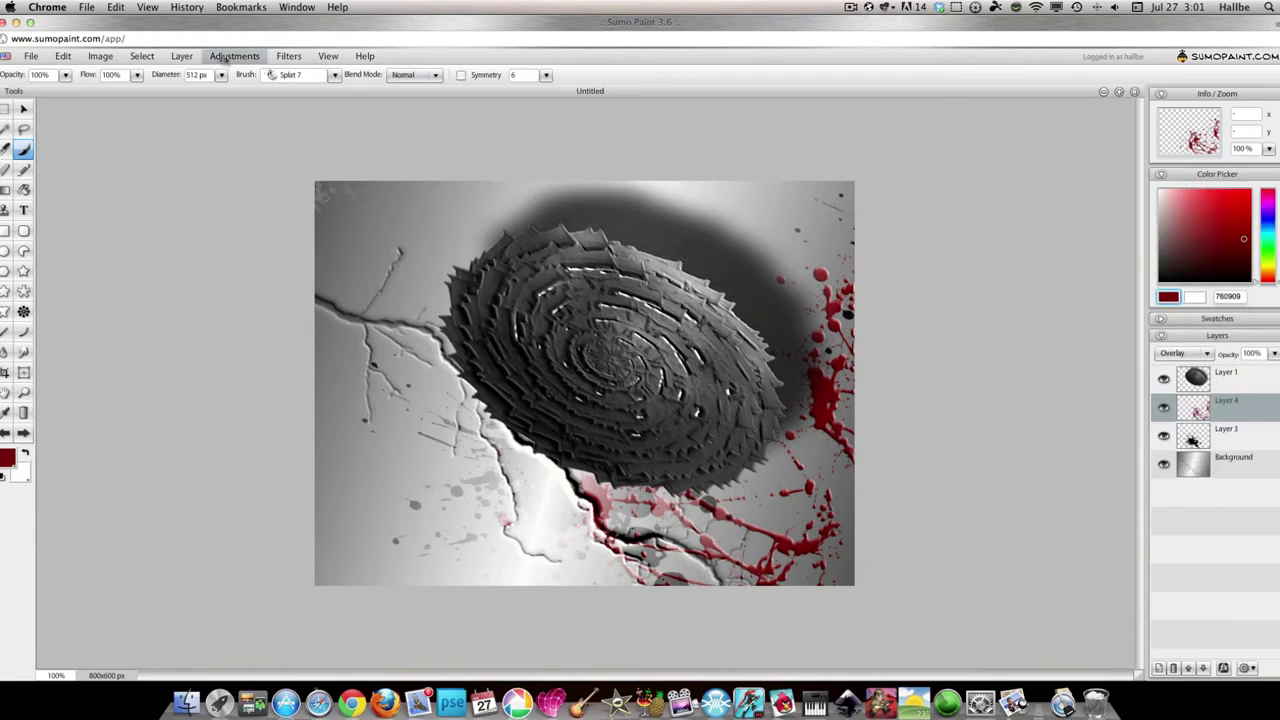
# Darken Layer 4's red splatters with Hue / Saturation by lowering the brightness to about -81
pyautogui.click(234, 56)
pyautogui.click(255, 92)
pyautogui.moveTo(638, 398); pyautogui.dragTo(605, 400)
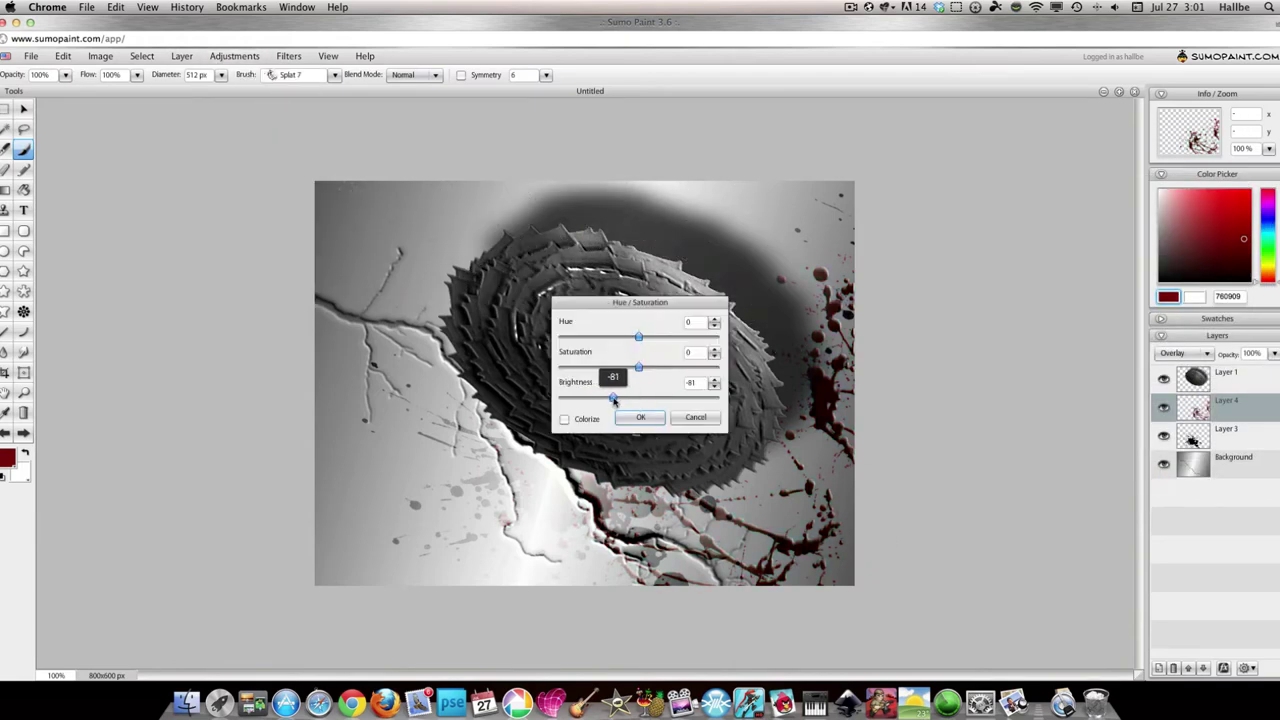
pyautogui.click(640, 418)
# Duplicate the disc's Layer 1 and place the copy directly beneath the original
pyautogui.rightClick(1210, 377)
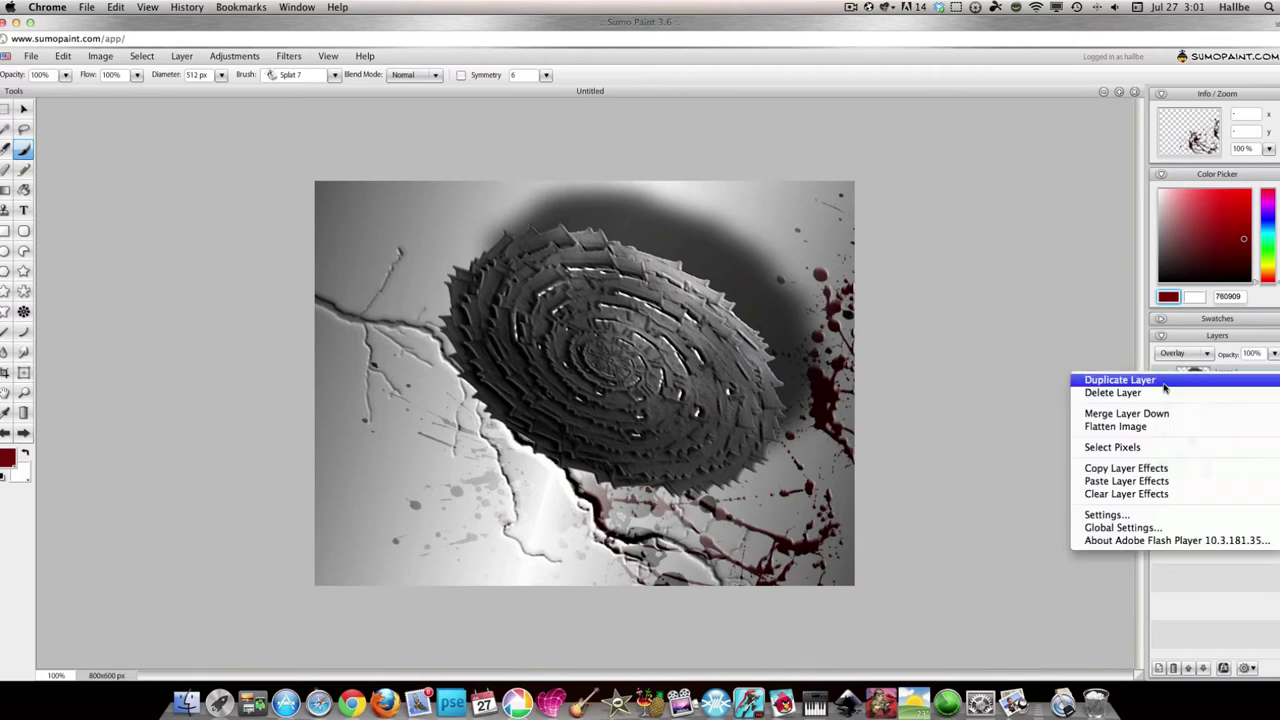
pyautogui.click(1210, 374)
pyautogui.moveTo(1207, 428); pyautogui.dragTo(1207, 426)
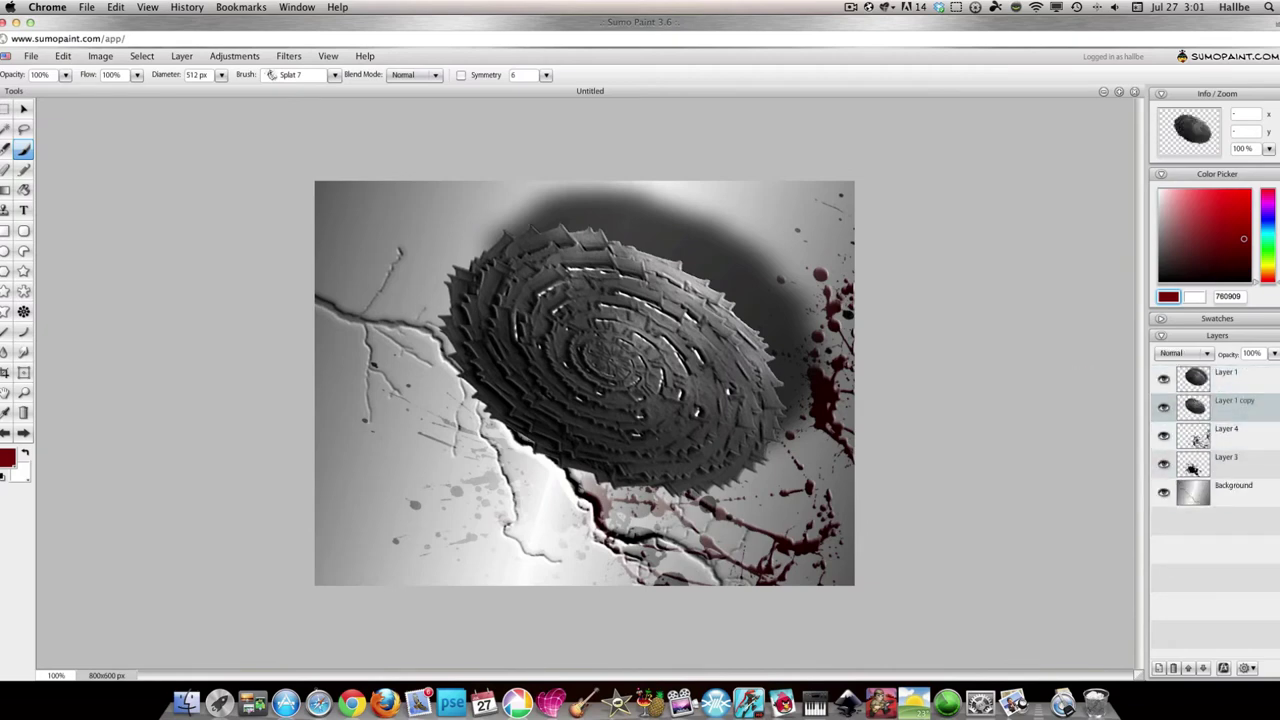
# Apply a Radial Blur to Layer 1 copy with zoom 40, its centre at the disc's lower-left, Lighten blending and slight positive rotation
pyautogui.click(288, 56)
pyautogui.moveTo(292, 89)
pyautogui.click(390, 136)
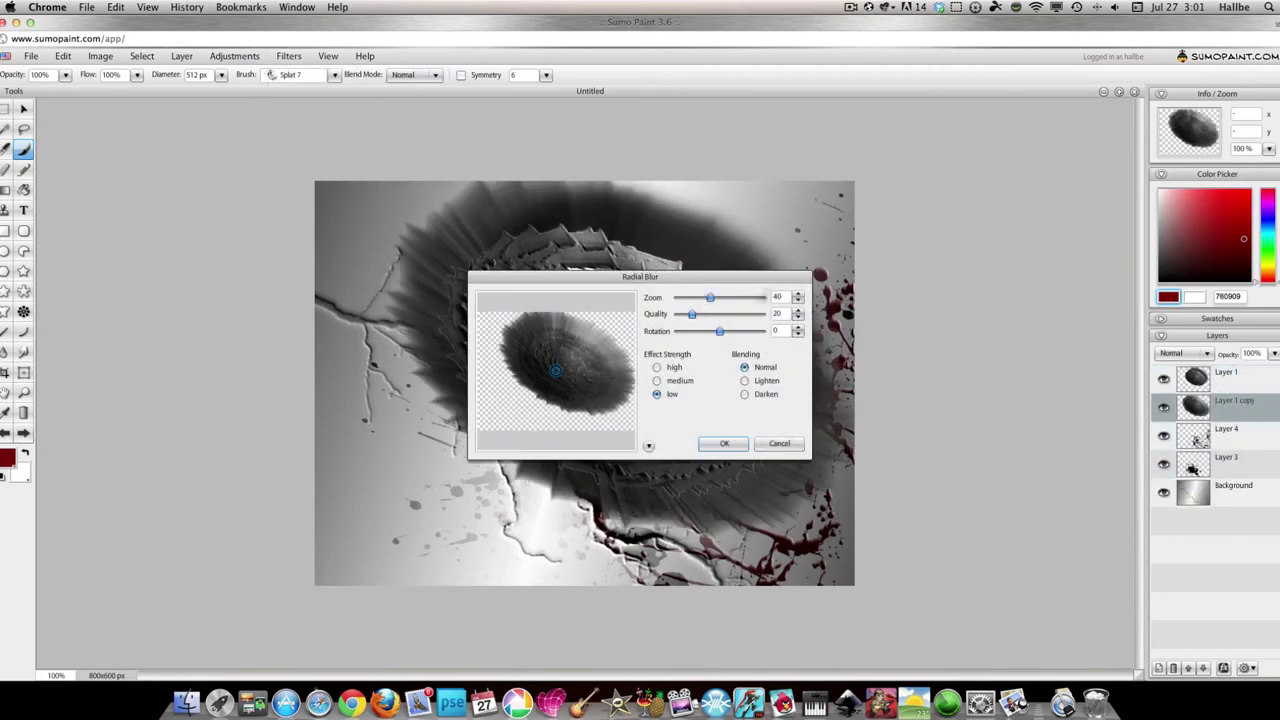
pyautogui.moveTo(710, 277); pyautogui.dragTo(1130, 231)
pyautogui.moveTo(980, 327); pyautogui.dragTo(963, 354)
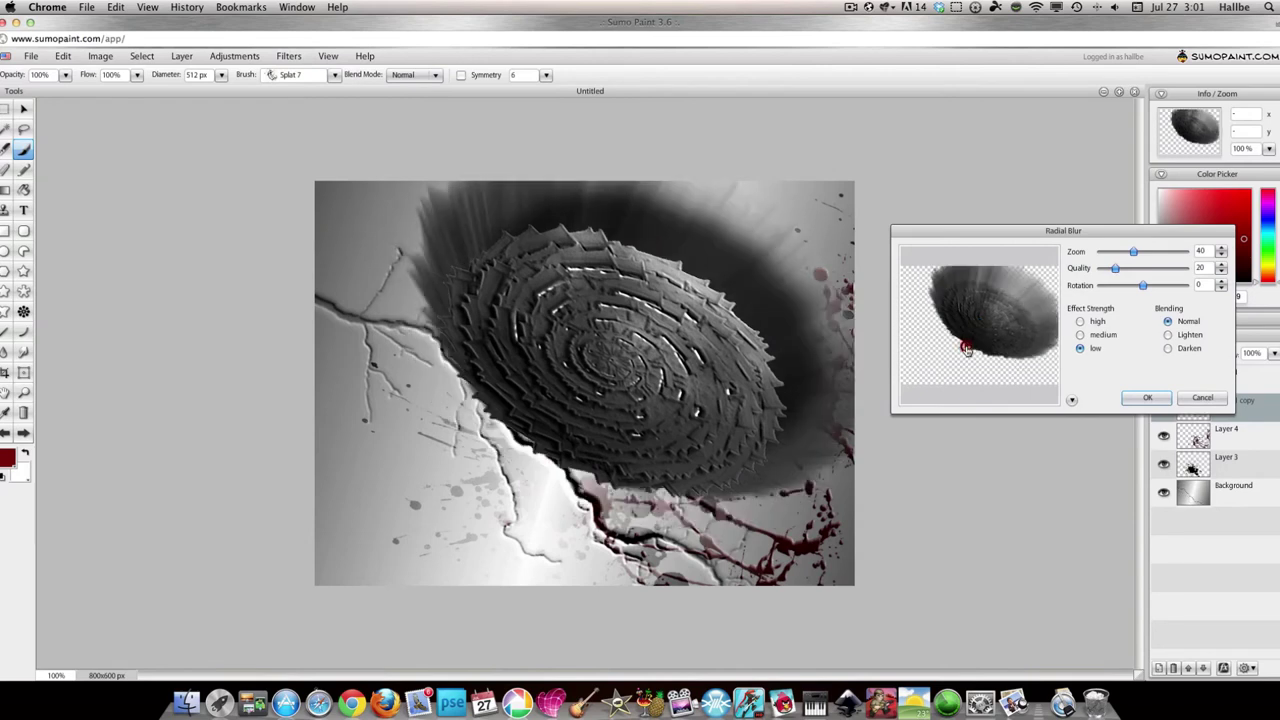
pyautogui.click(1167, 334)
pyautogui.moveTo(1143, 285); pyautogui.dragTo(1148, 288)
pyautogui.click(1147, 397)
# Lighten the blurred Layer 1 copy with Hue / Saturation by raising the brightness to about 115
pyautogui.click(234, 56)
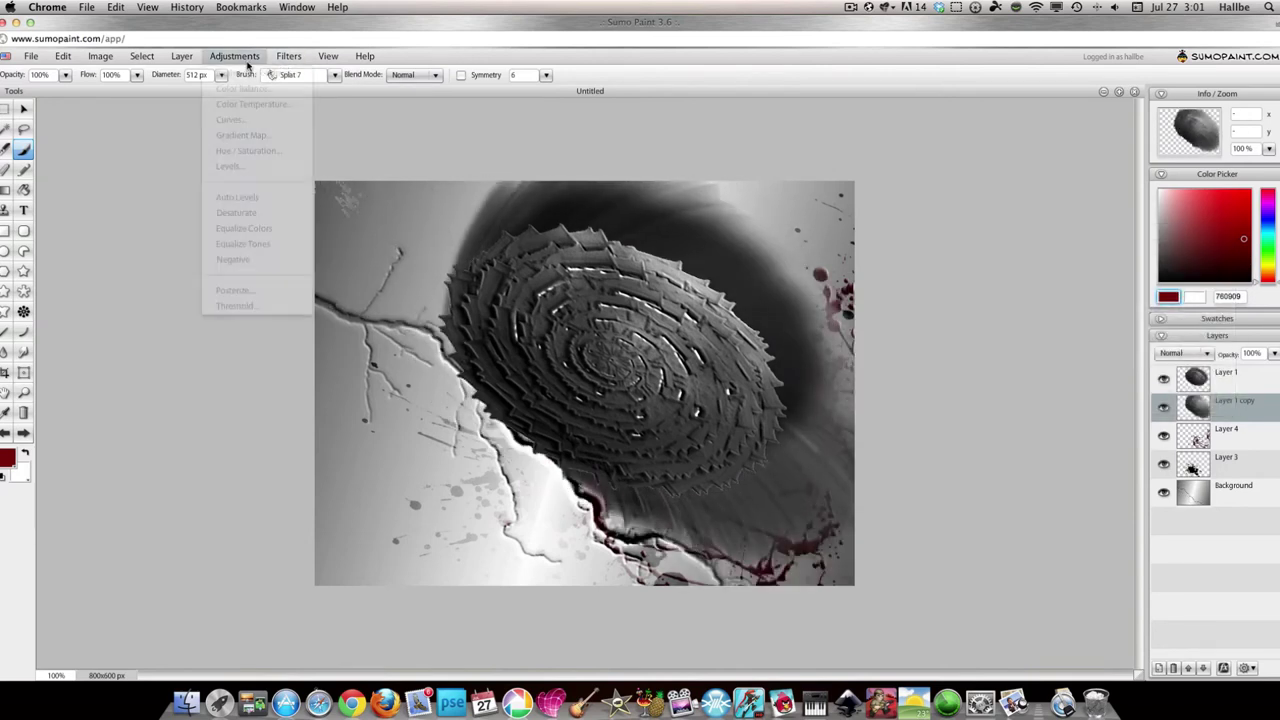
pyautogui.click(230, 151)
pyautogui.moveTo(639, 397); pyautogui.dragTo(674, 399)
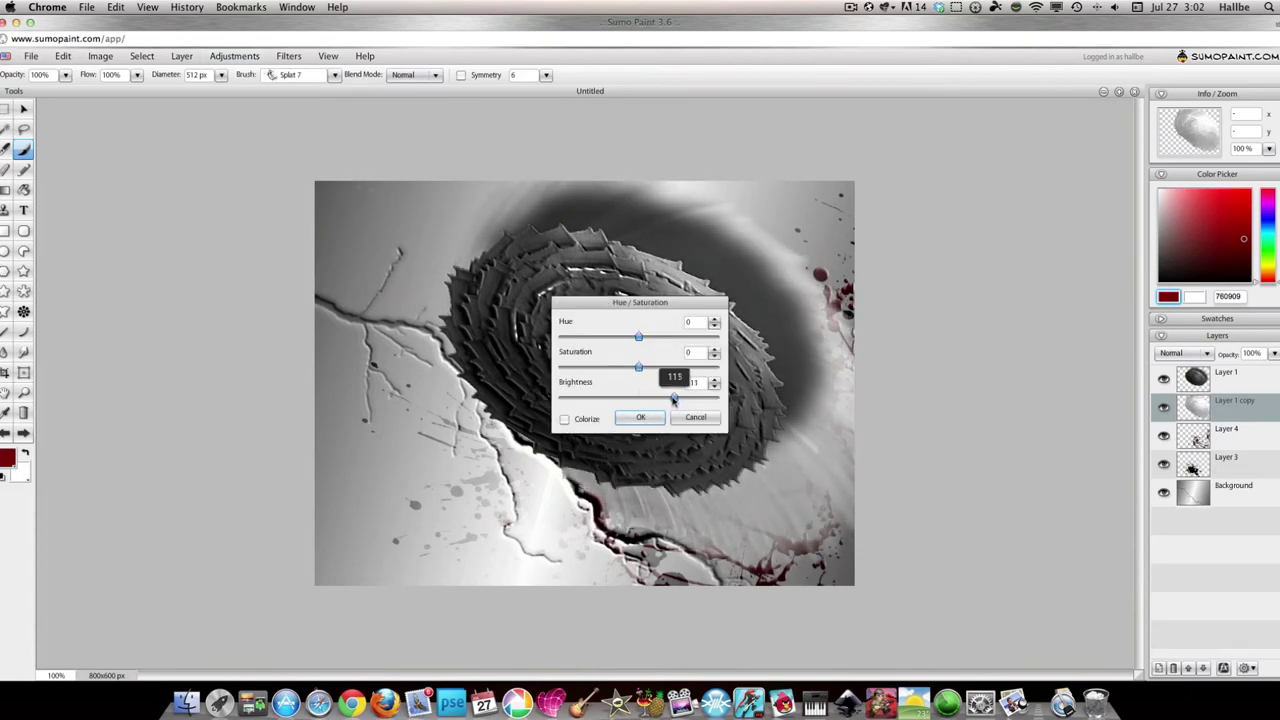
pyautogui.click(640, 418)
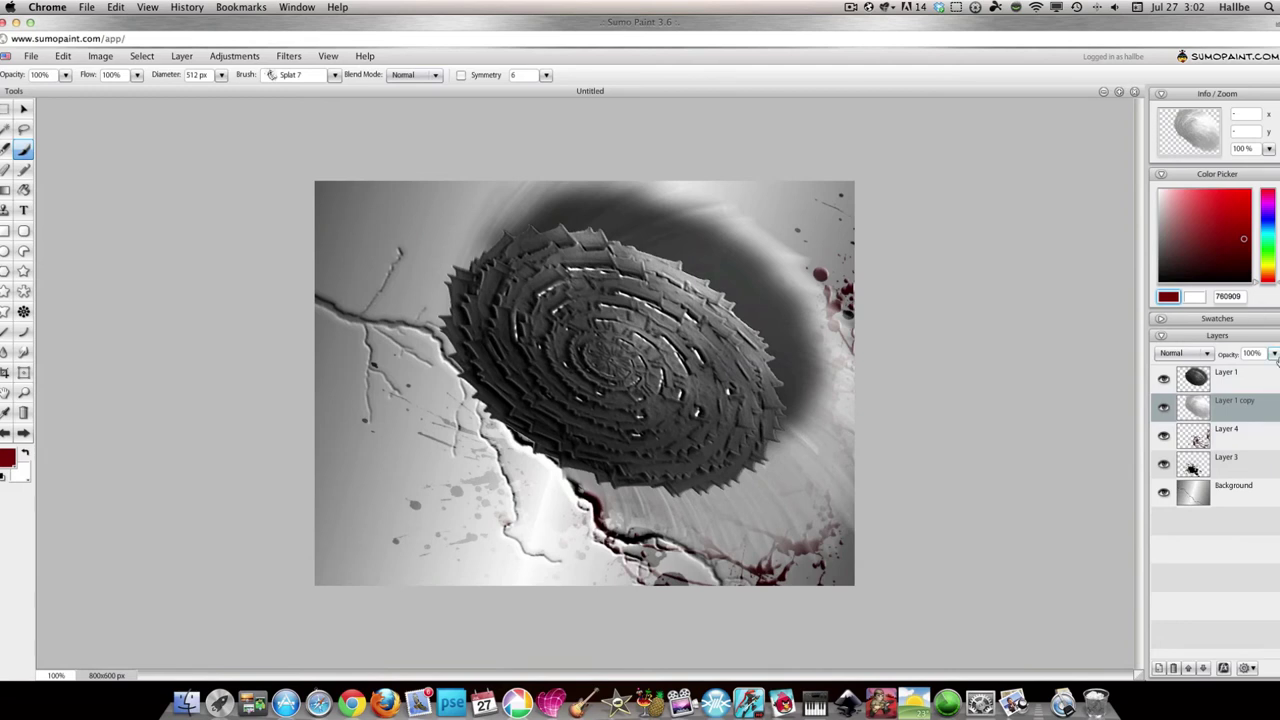
# Try the Overlay and Lighten blend modes on Layer 1 copy and return it to Normal
pyautogui.click(1183, 353)
pyautogui.click(1198, 468)
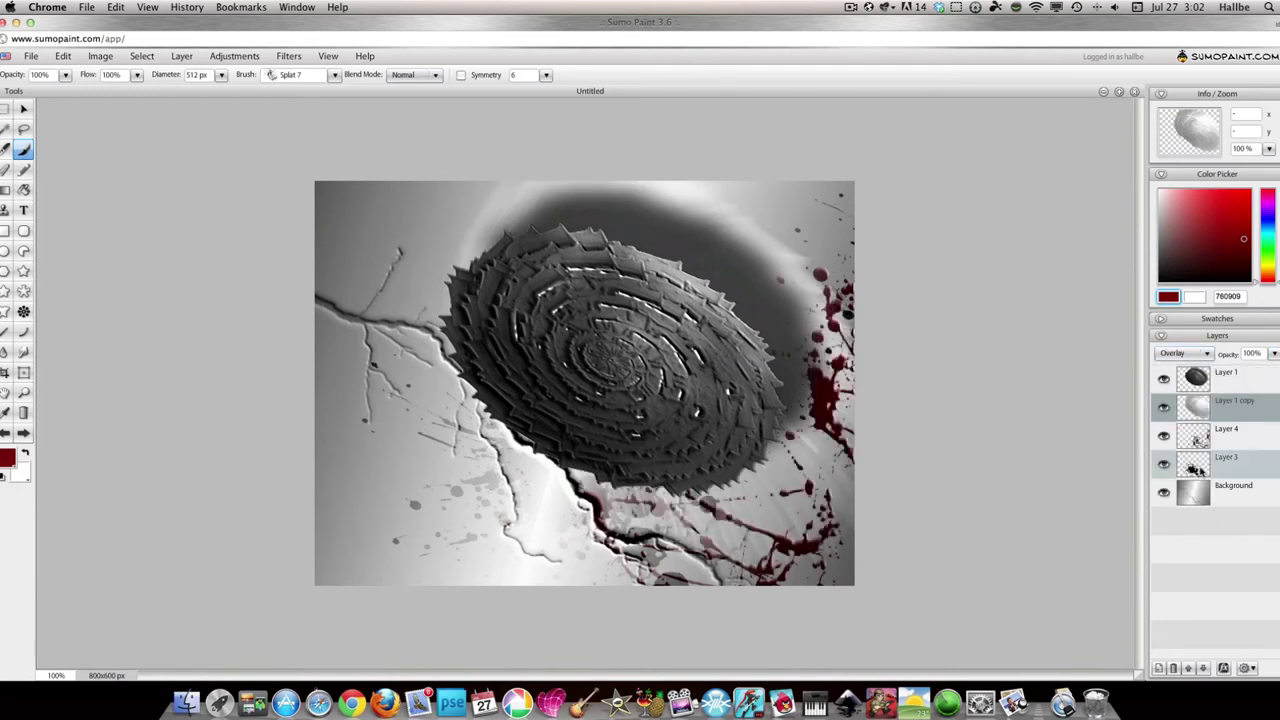
pyautogui.click(1205, 354)
pyautogui.click(1199, 418)
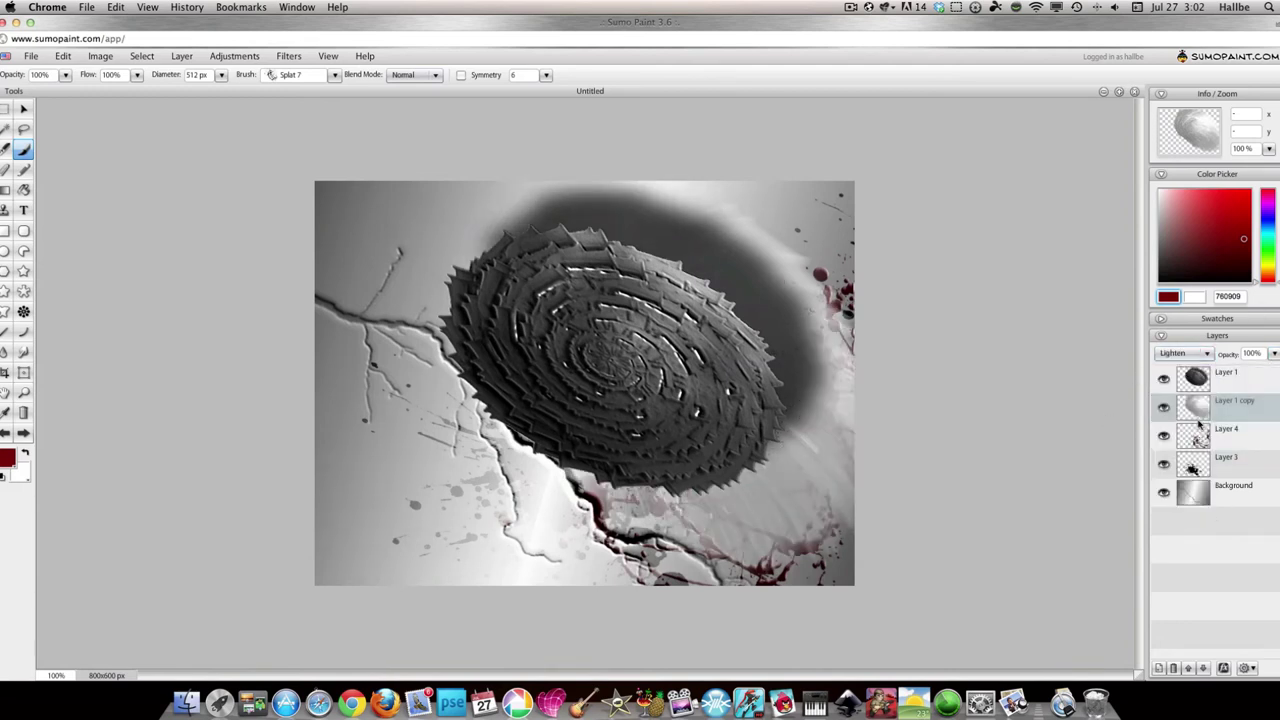
pyautogui.click(1199, 354)
pyautogui.click(1197, 367)
pyautogui.click(1183, 353)
pyautogui.click(1198, 468)
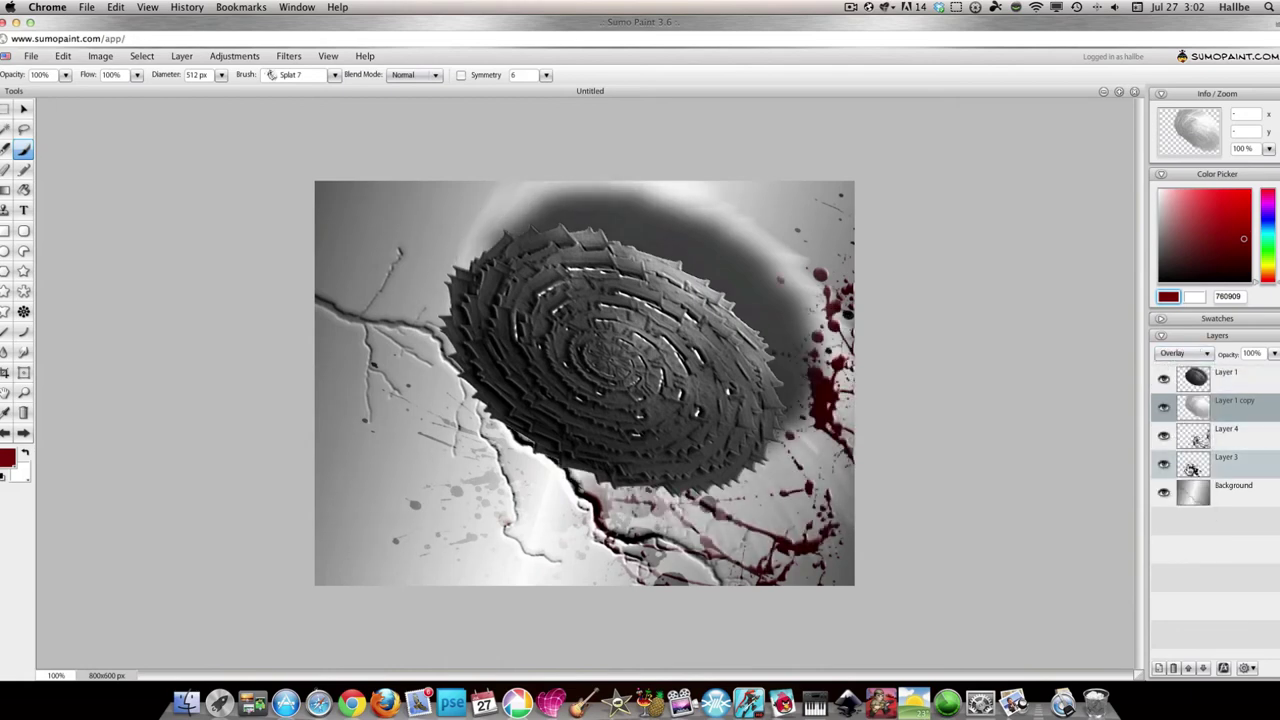
pyautogui.click(1183, 353)
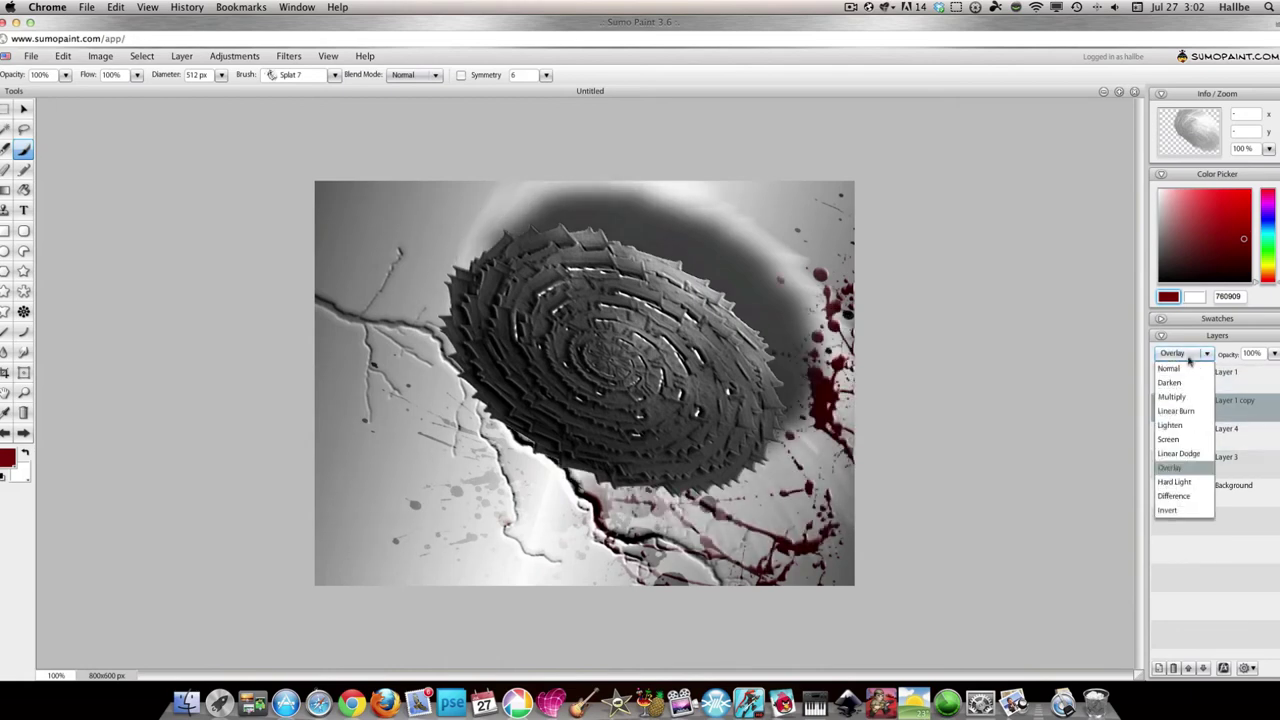
pyautogui.click(1186, 368)
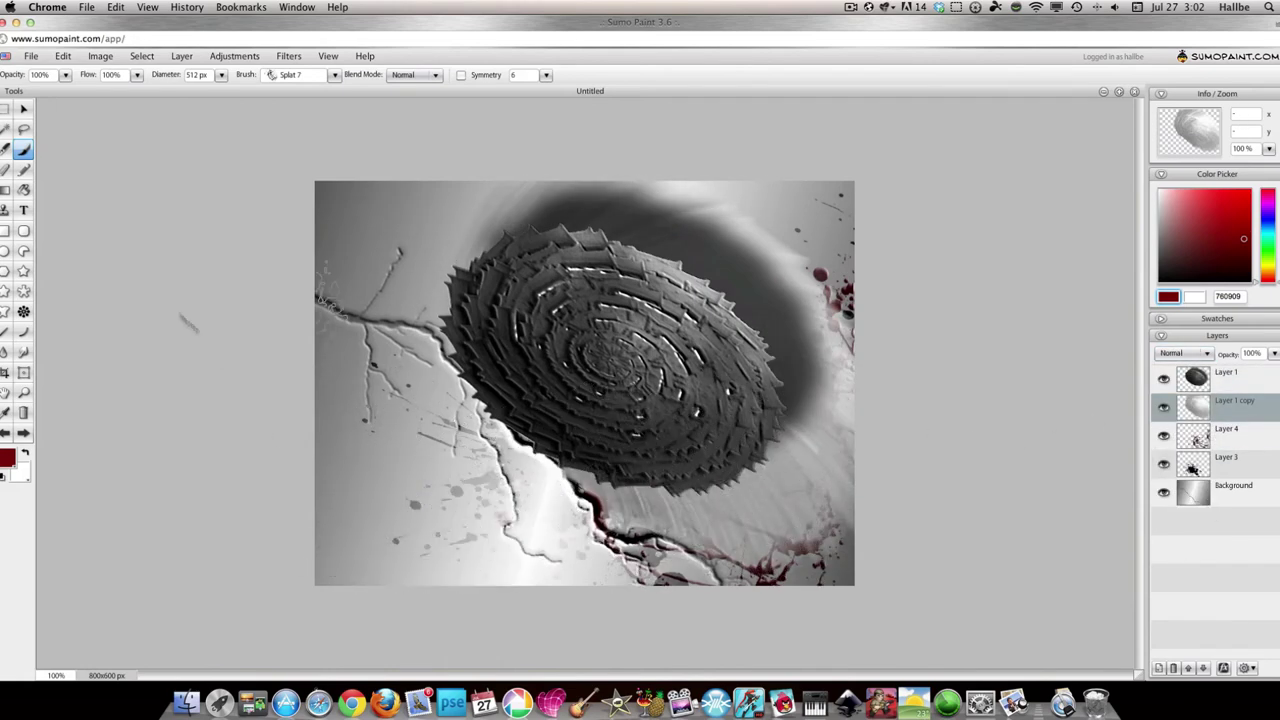
# Try to erase the disc's lower-left edge on Layer 1 with a Flare 4 eraser at 67% opacity, 61% flow and 97 px diameter
pyautogui.click(290, 75)
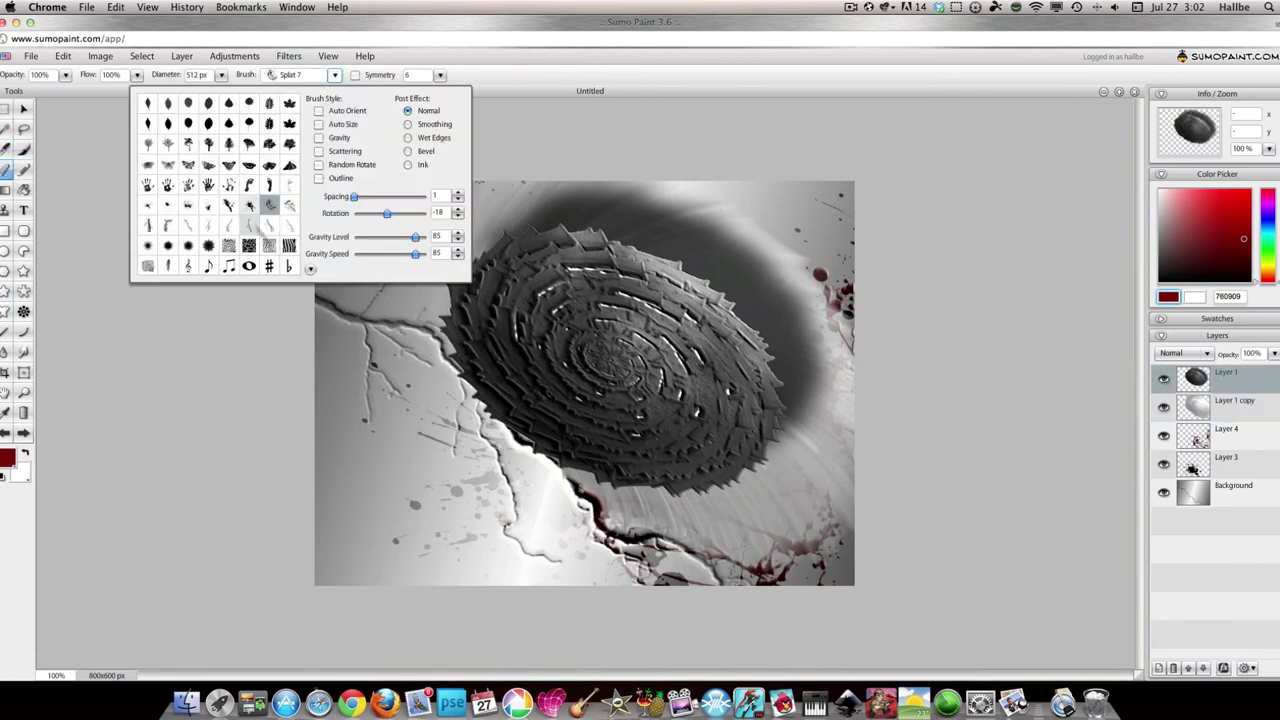
pyautogui.click(310, 269)
pyautogui.click(303, 286)
pyautogui.click(209, 186)
pyautogui.moveTo(66, 75); pyautogui.dragTo(48, 82)
pyautogui.moveTo(138, 76); pyautogui.dragTo(122, 82)
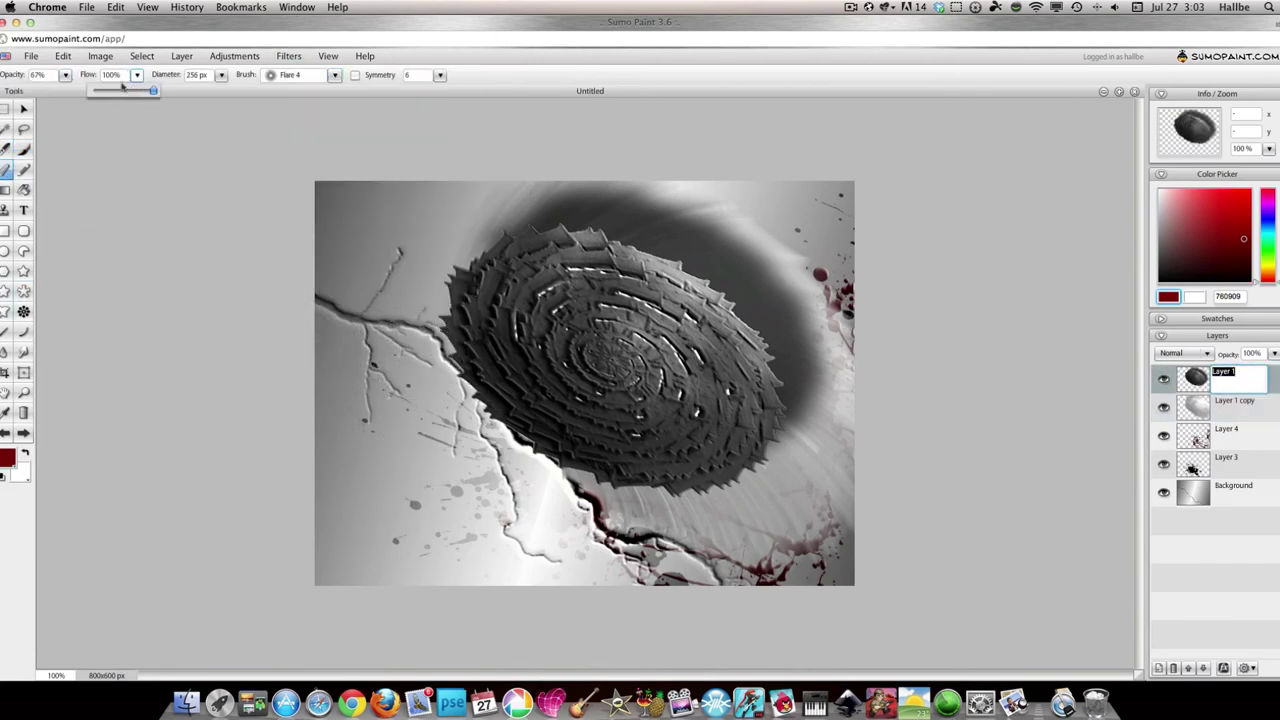
pyautogui.moveTo(221, 75); pyautogui.dragTo(203, 90)
pyautogui.moveTo(492, 432); pyautogui.dragTo(556, 482)
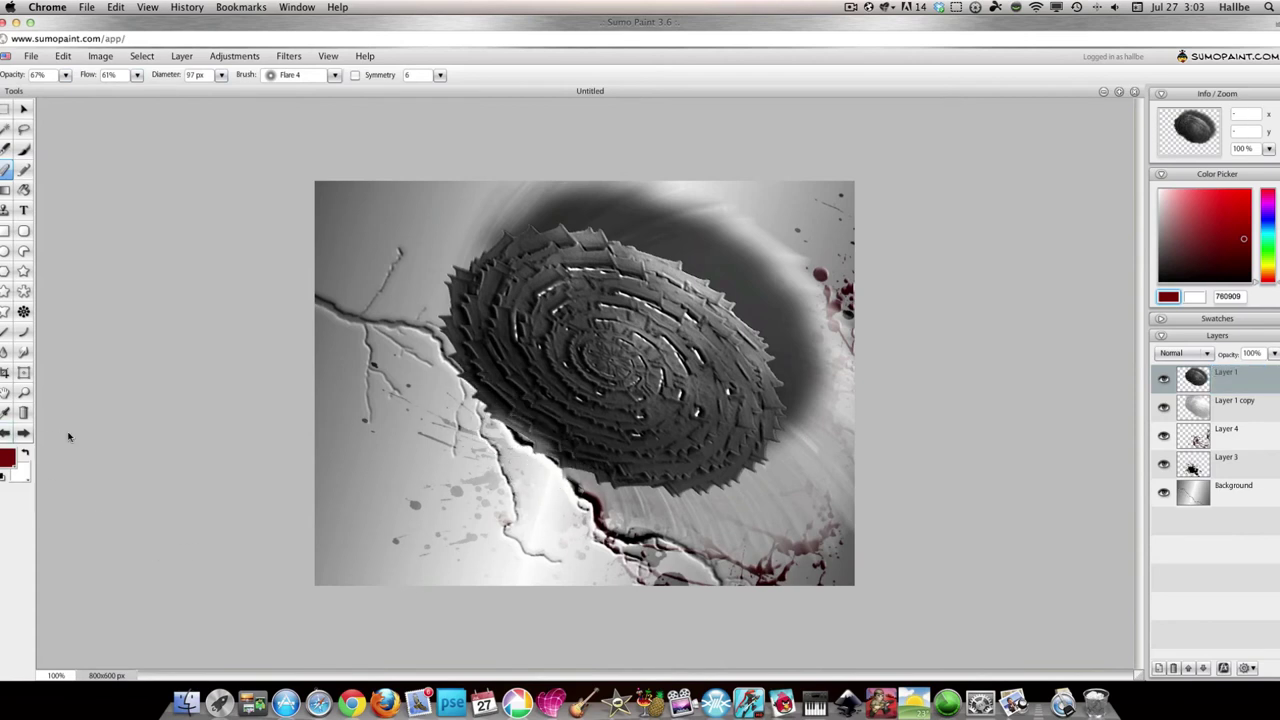
# Duplicate the Background layer and move the copy to the top of the layer stack
pyautogui.rightClick(1206, 489)
pyautogui.click(1208, 497)
pyautogui.moveTo(1210, 494); pyautogui.dragTo(1212, 374)
pyautogui.moveTo(61, 91); pyautogui.dragTo(83, 91)
pyautogui.doubleClick(1226, 486)
pyautogui.click(137, 75)
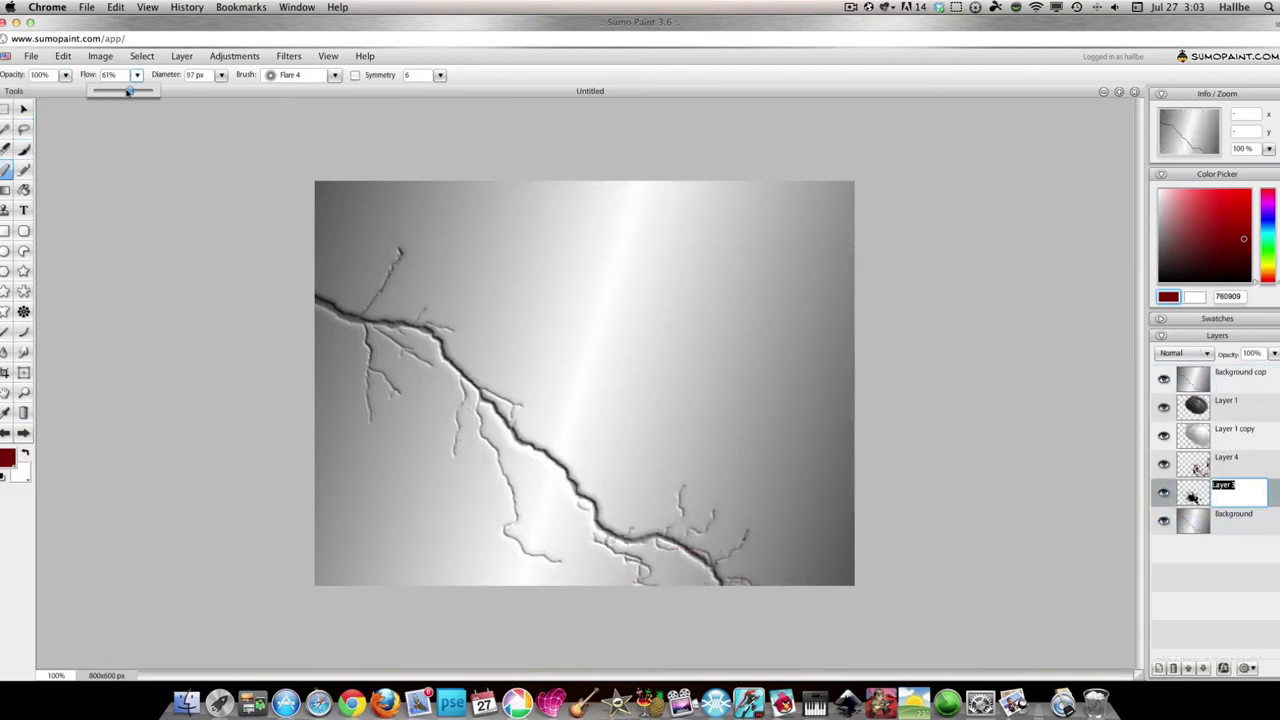
# Select the whole area above the crack on the Background copy with the additive Magic Wand, clear it and deselect
pyautogui.click(6, 130)
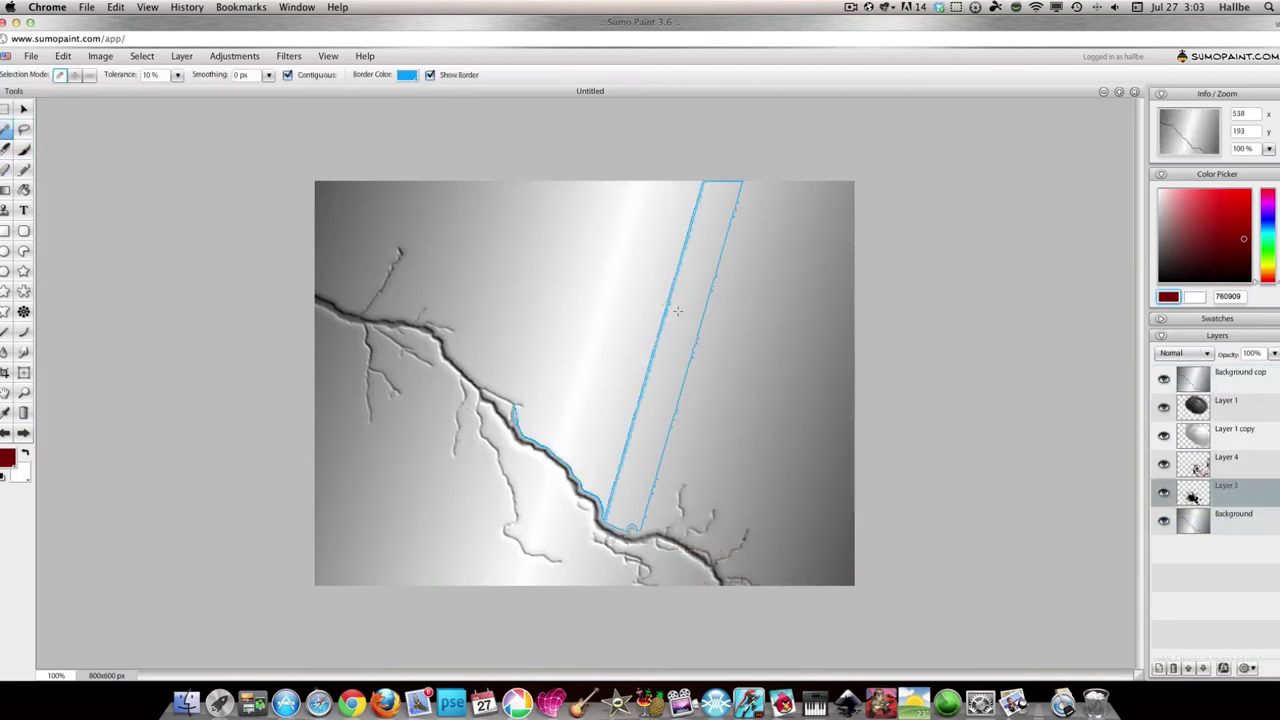
pyautogui.click(456, 225)
pyautogui.click(812, 393)
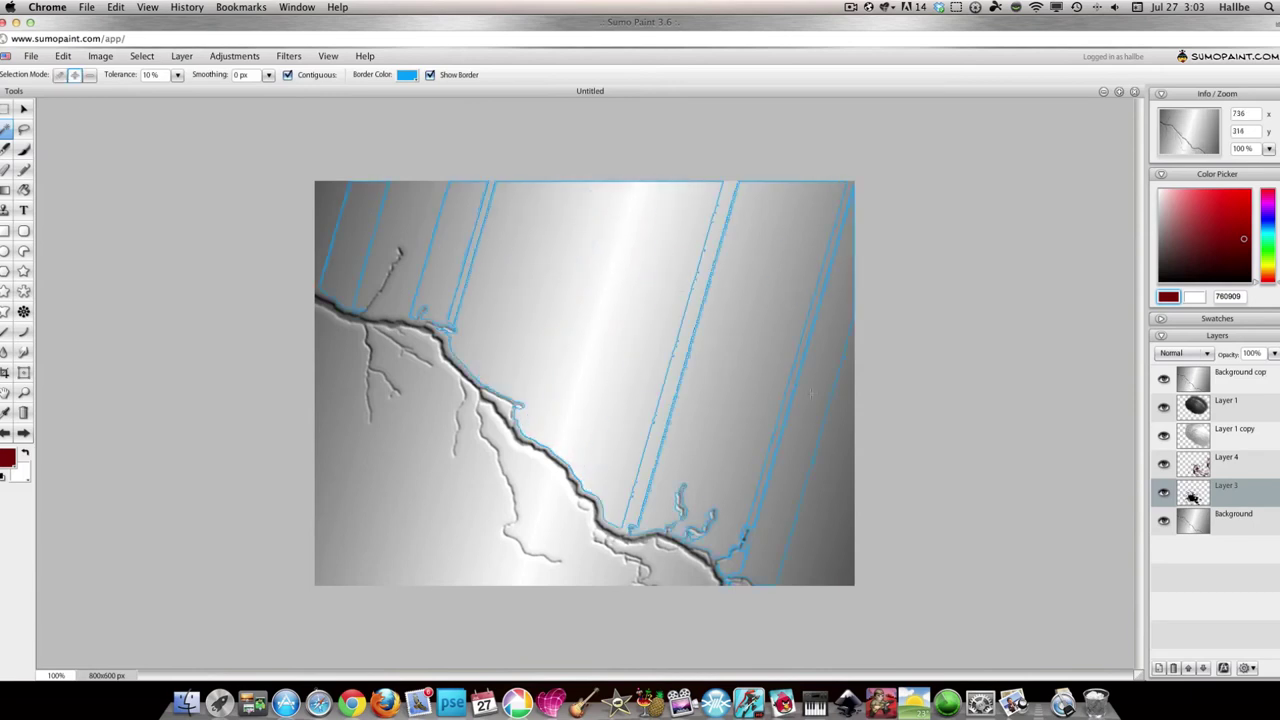
pyautogui.click(672, 355)
pyautogui.click(797, 361)
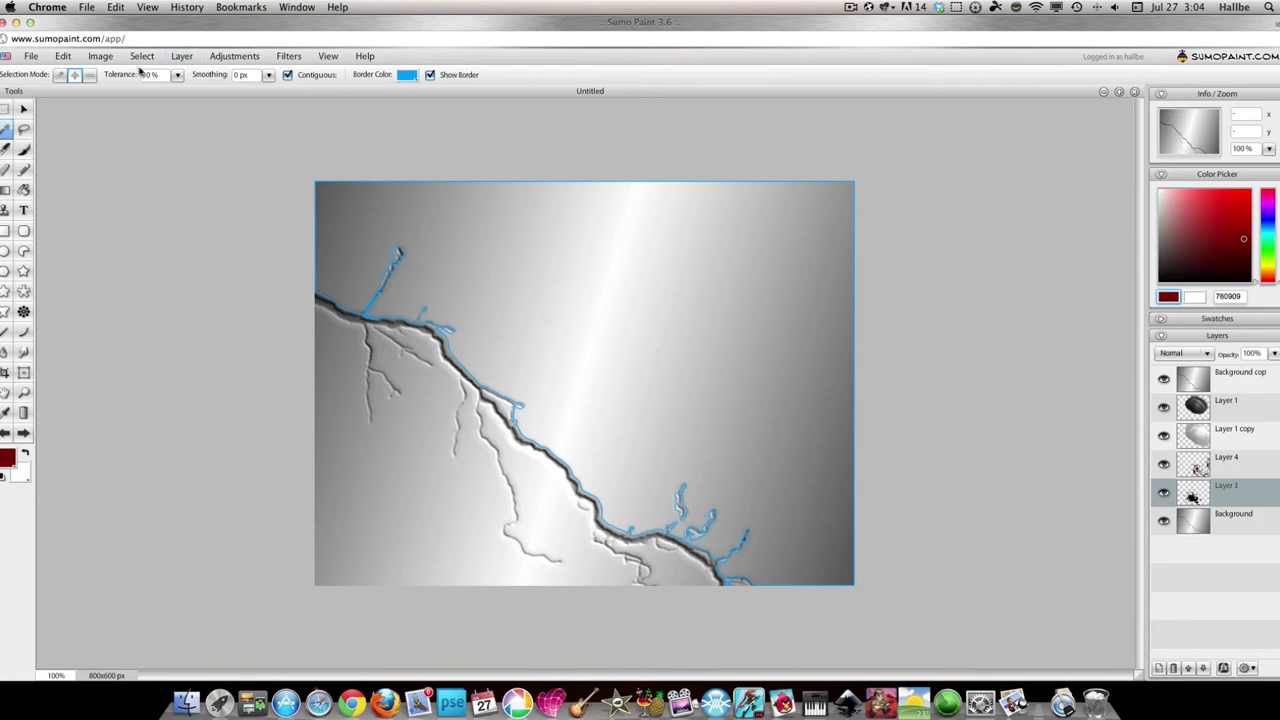
pyautogui.click(63, 56)
pyautogui.click(68, 119)
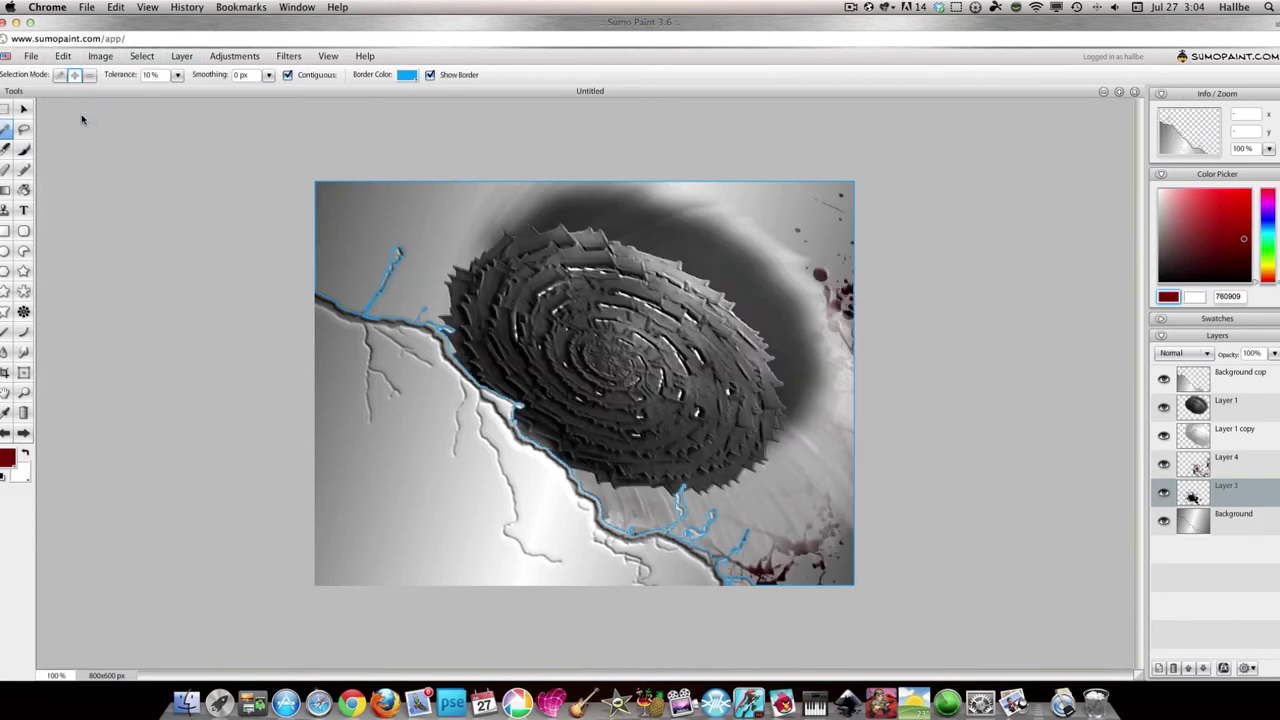
pyautogui.click(142, 56)
pyautogui.click(163, 90)
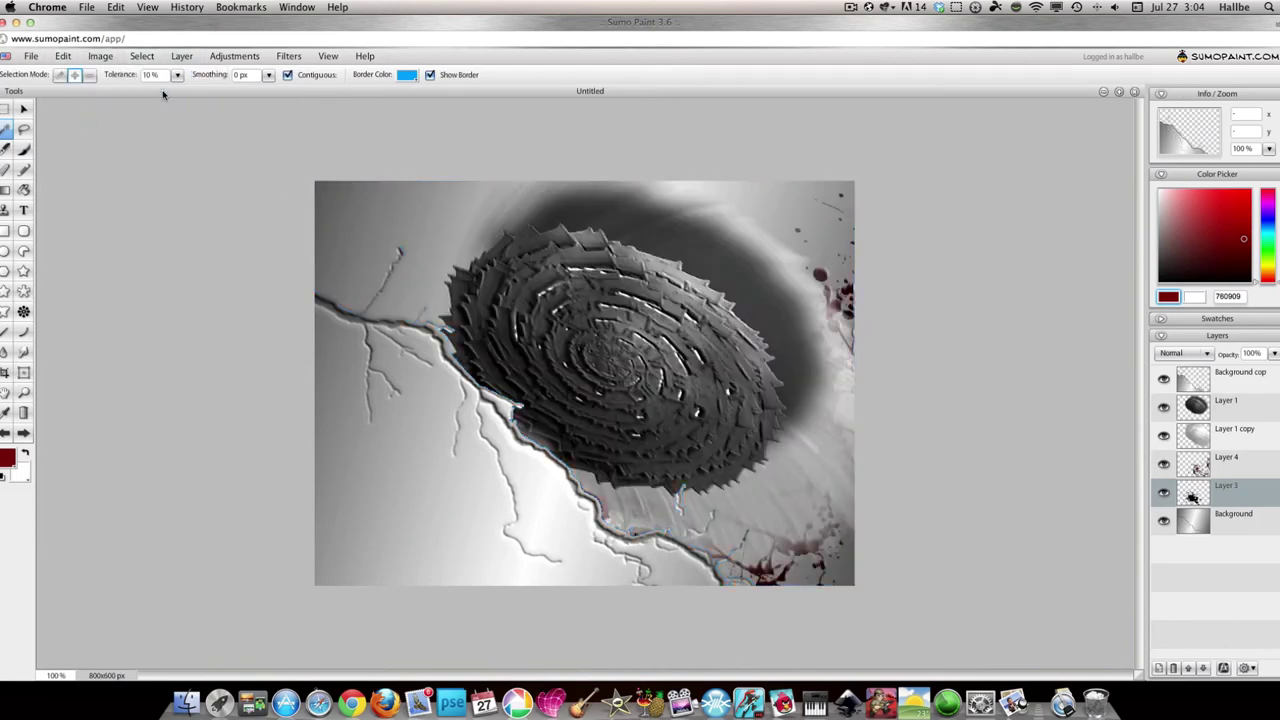
# Apply Page Turn to the Background copy, curling it along the crack with effect radius 30 and reduced backside transparency
pyautogui.click(1235, 378)
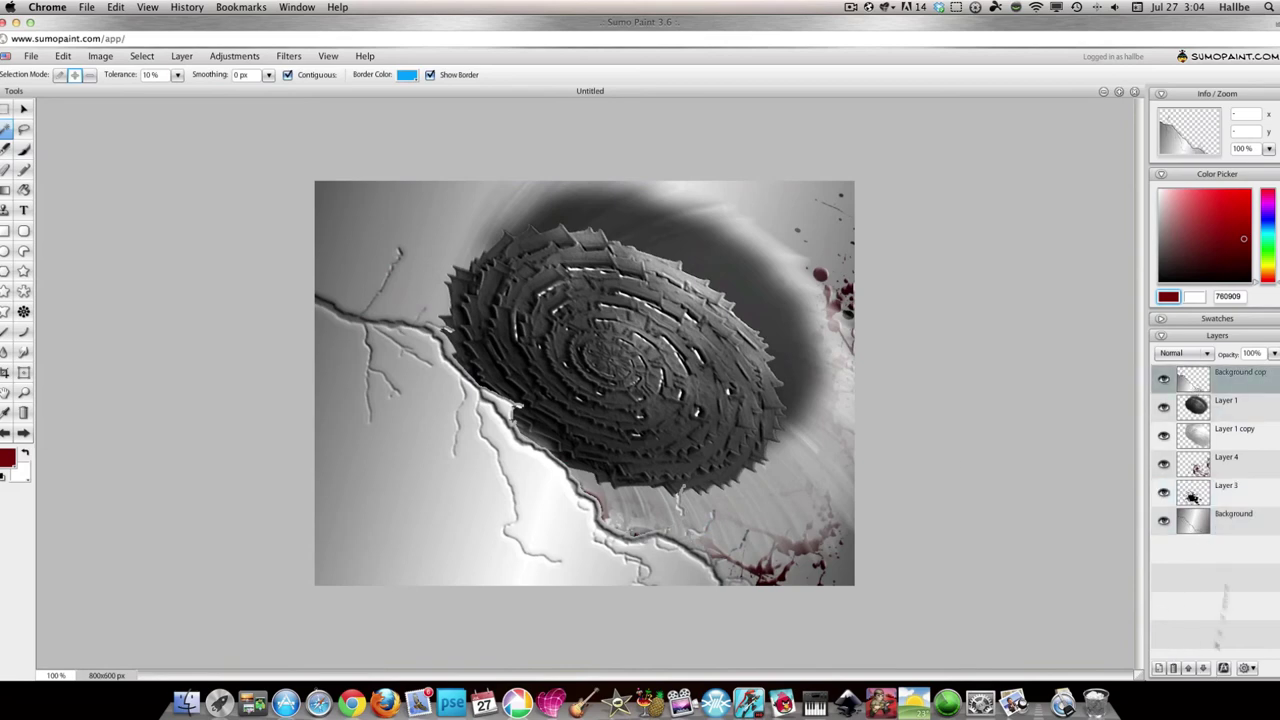
pyautogui.click(289, 56)
pyautogui.moveTo(297, 257)
pyautogui.click(395, 261)
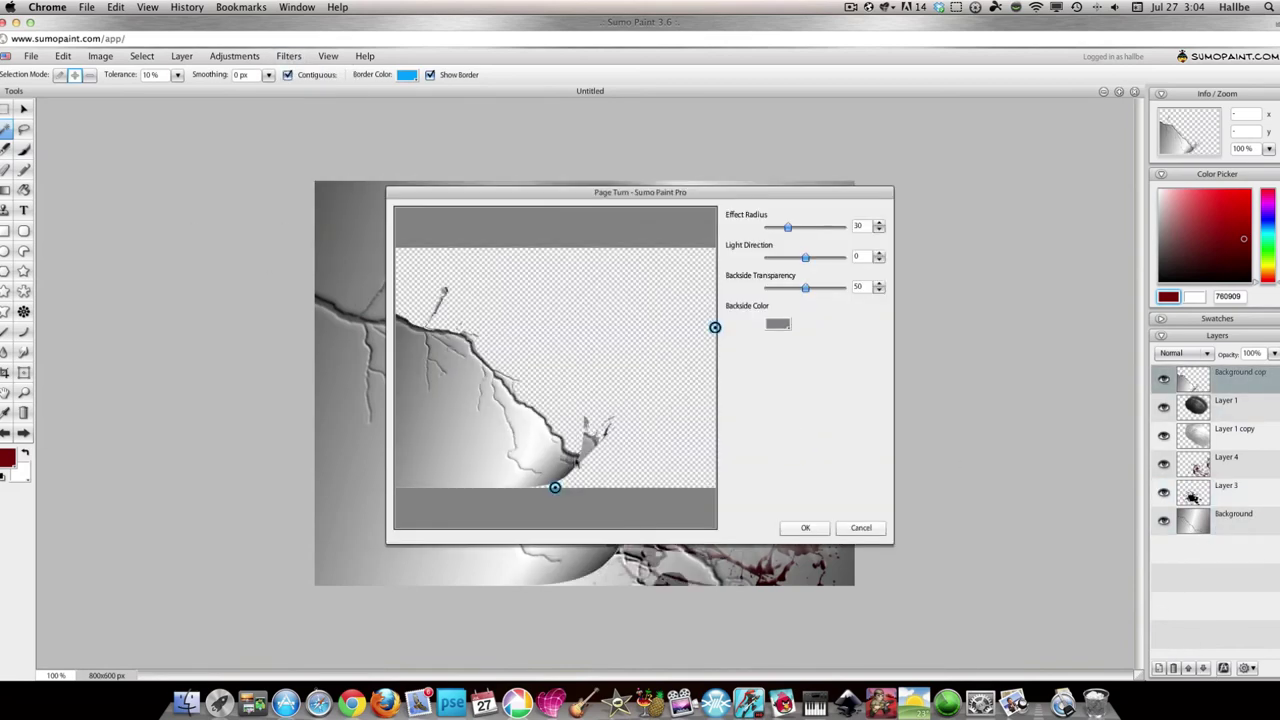
pyautogui.moveTo(555, 487); pyautogui.dragTo(783, 370)
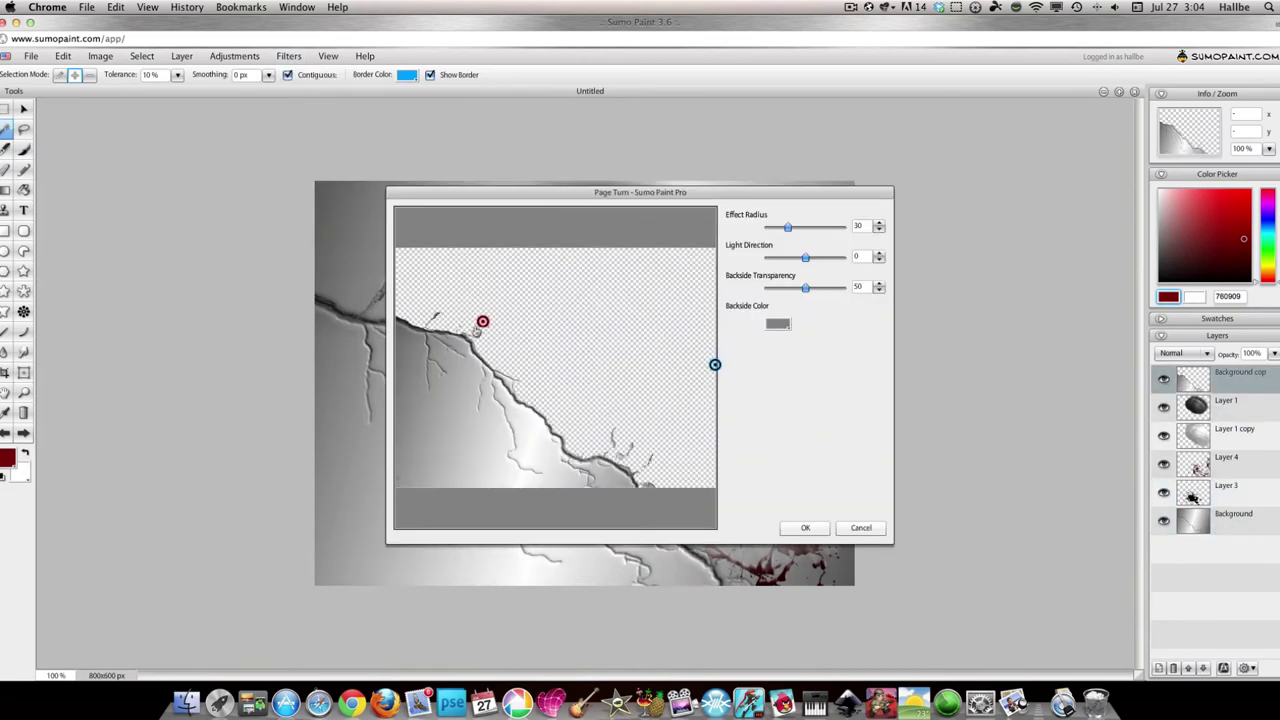
pyautogui.moveTo(482, 322); pyautogui.dragTo(507, 386)
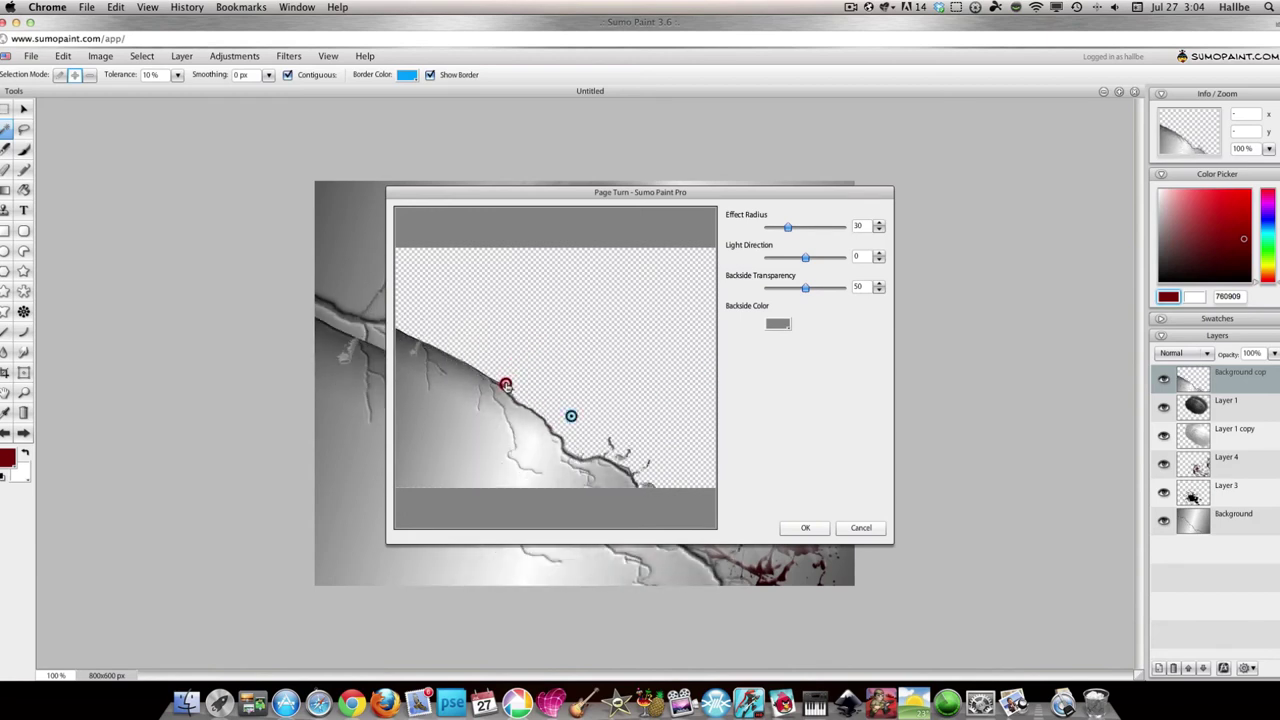
pyautogui.moveTo(570, 416); pyautogui.dragTo(545, 430)
pyautogui.click(778, 323)
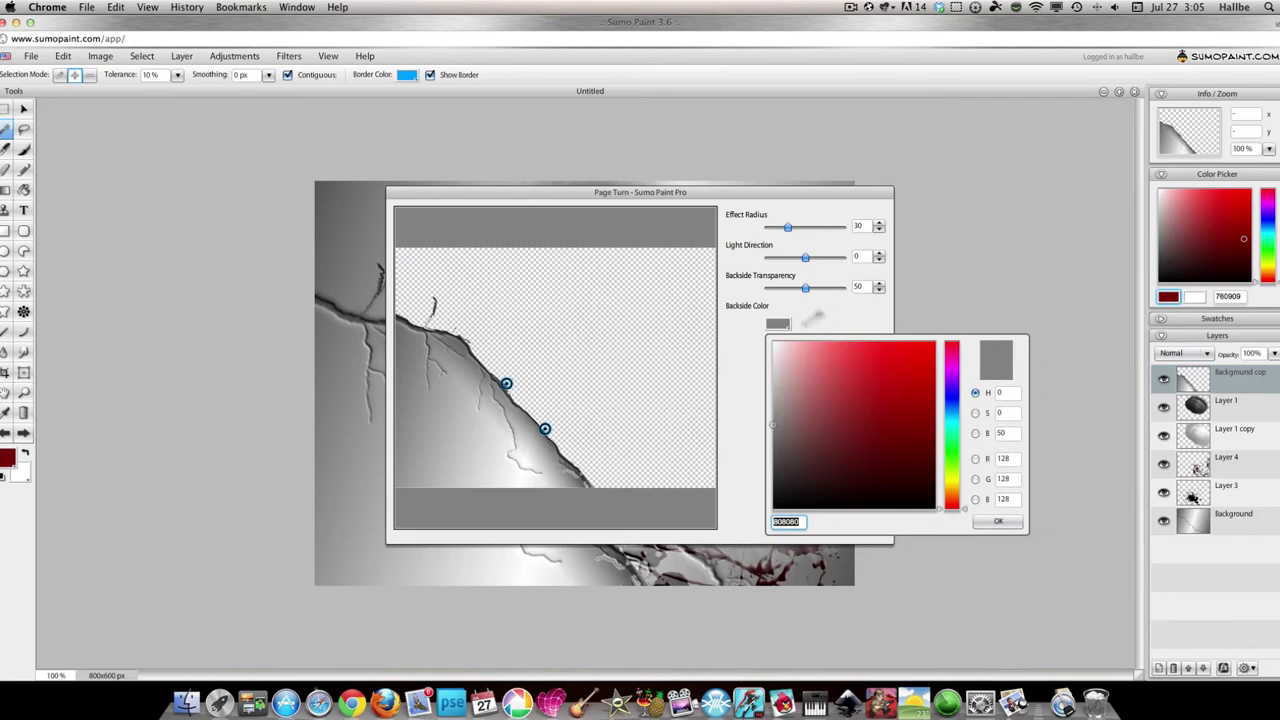
pyautogui.moveTo(806, 287); pyautogui.dragTo(725, 298)
pyautogui.click(805, 528)
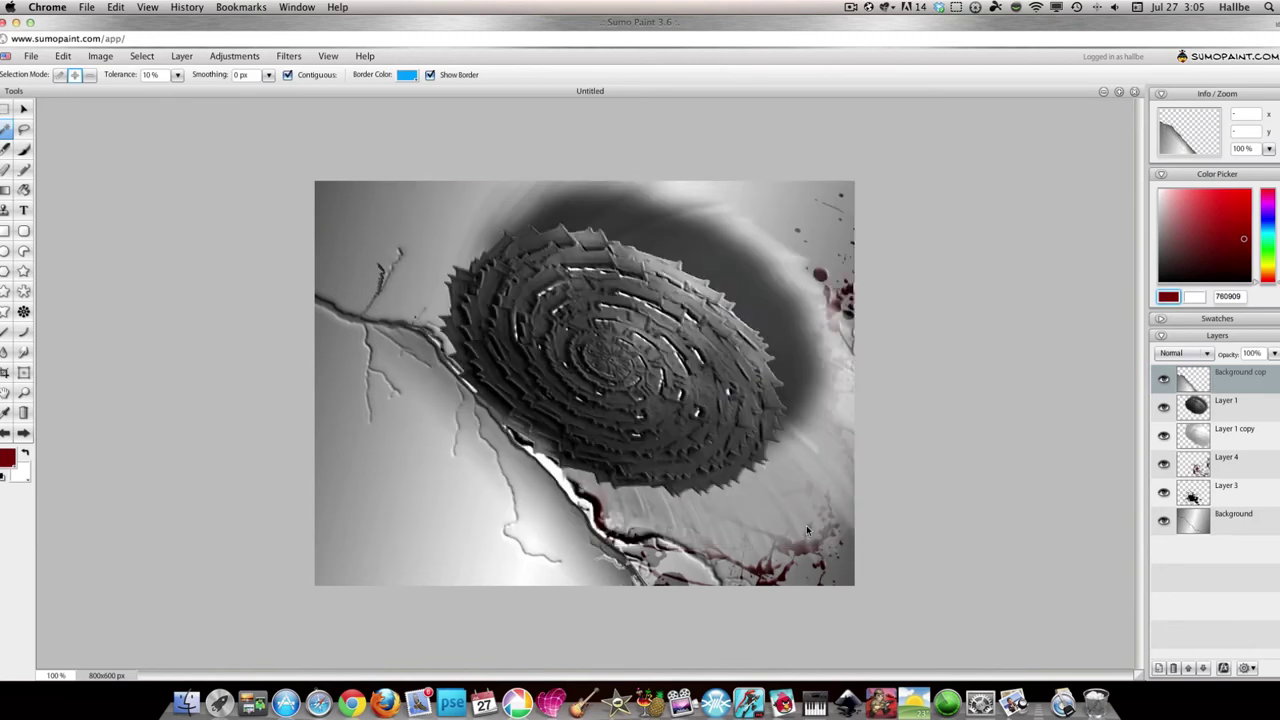
# Add a drop shadow to the Background copy with distance 52, angle 274 and an enlarged shadow size
pyautogui.click(181, 55)
pyautogui.moveTo(230, 131)
pyautogui.click(292, 131)
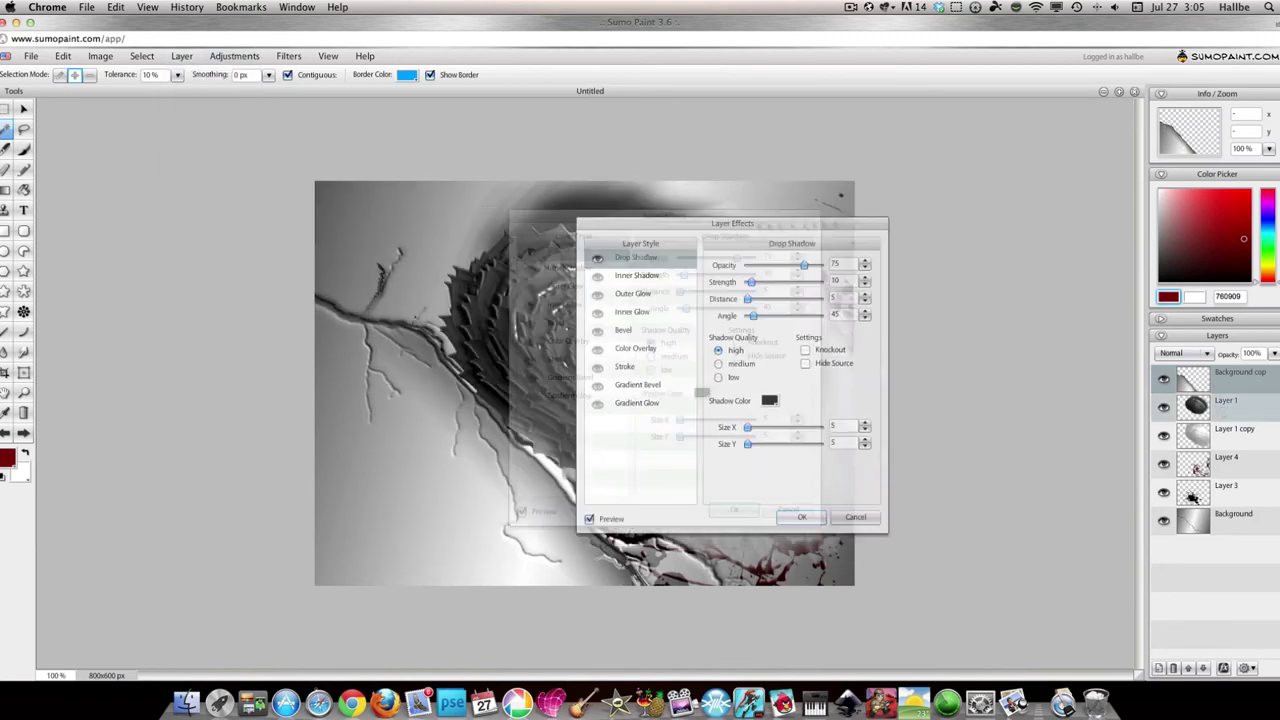
pyautogui.moveTo(951, 285); pyautogui.dragTo(1002, 304)
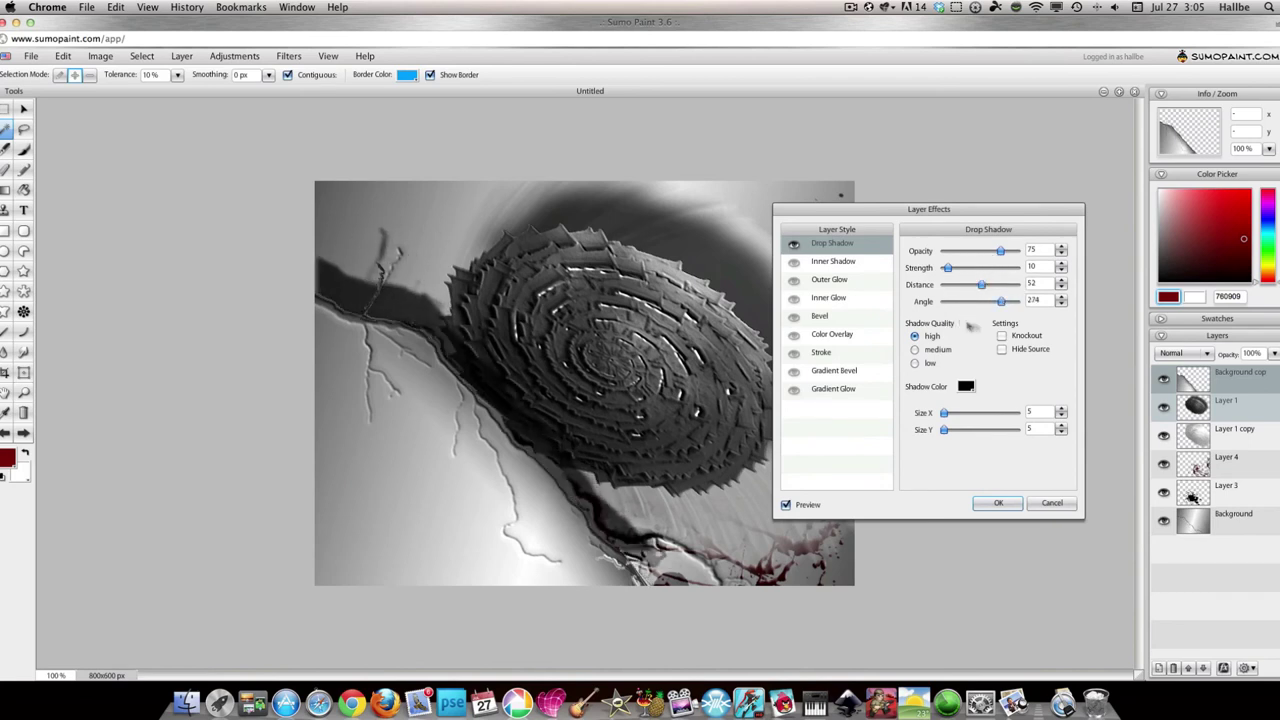
pyautogui.moveTo(944, 429); pyautogui.dragTo(960, 432)
pyautogui.click(998, 503)
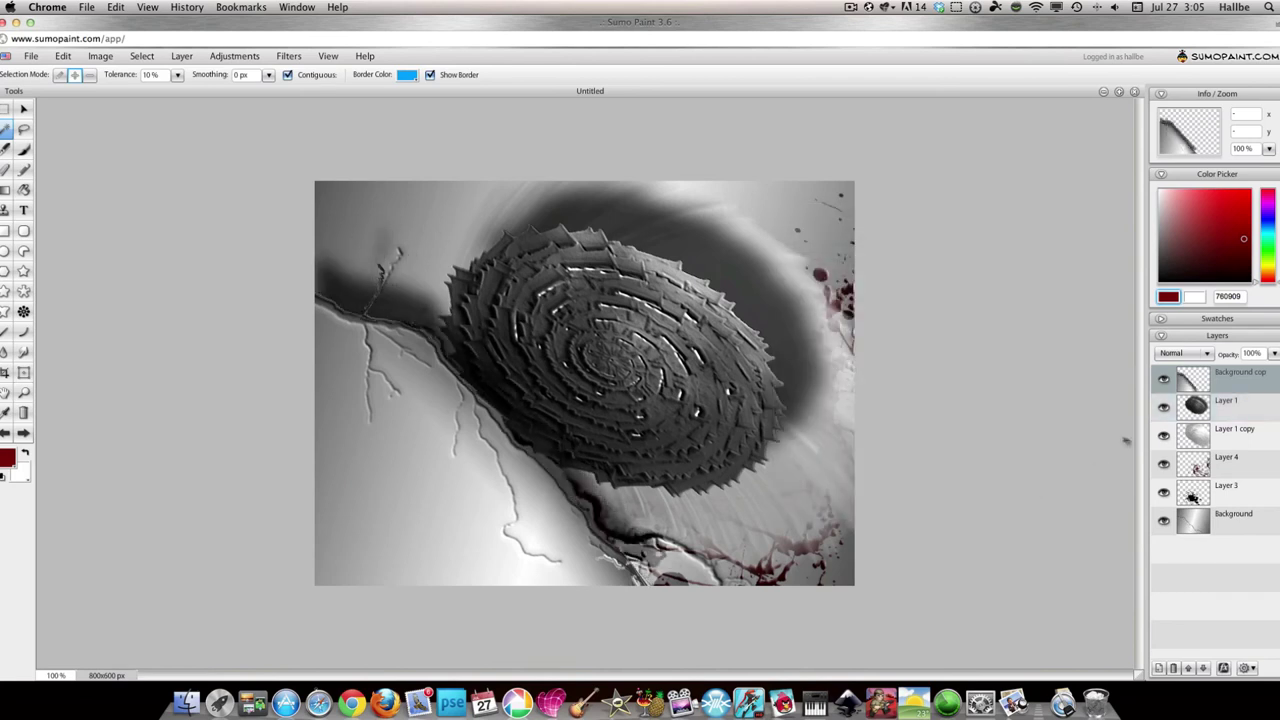
# Try Overlay blending on the Background copy and settle on Hard Light
pyautogui.click(1184, 353)
pyautogui.click(1183, 465)
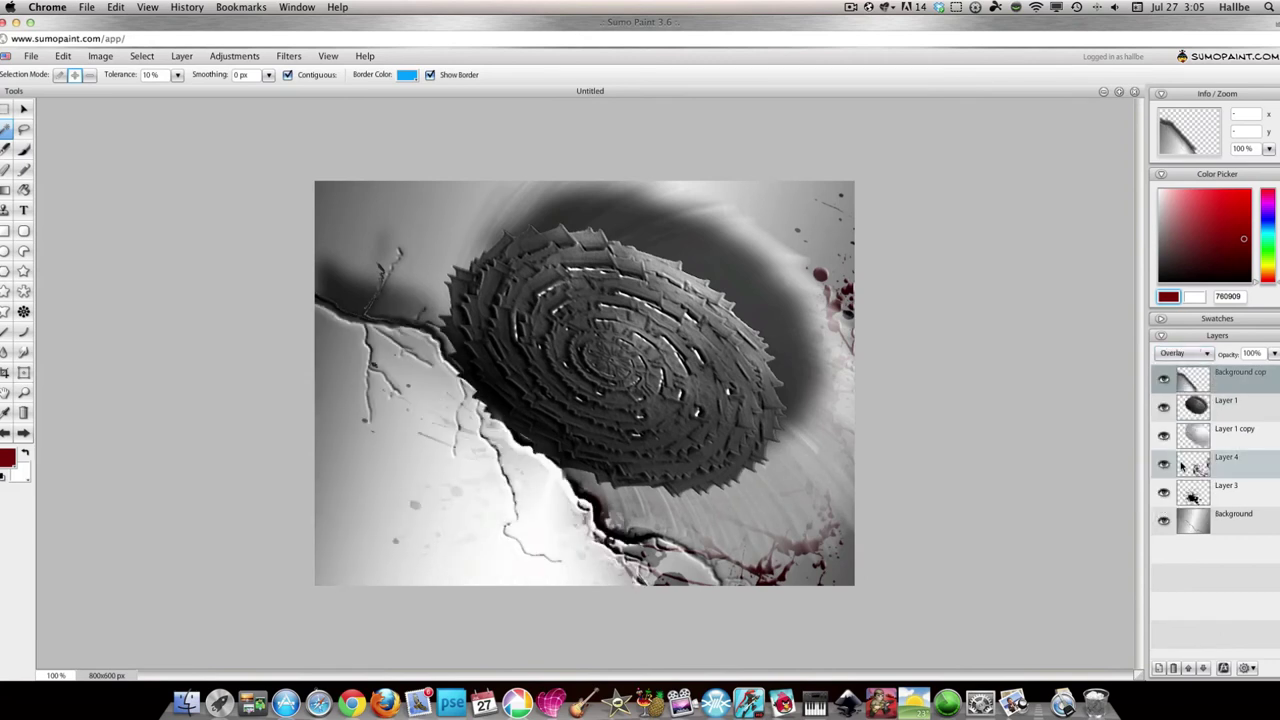
pyautogui.click(1196, 354)
pyautogui.click(1186, 482)
# Duplicate Layer 4, the dark red splatters, and move the copy to the top of the layer stack
pyautogui.click(1196, 468)
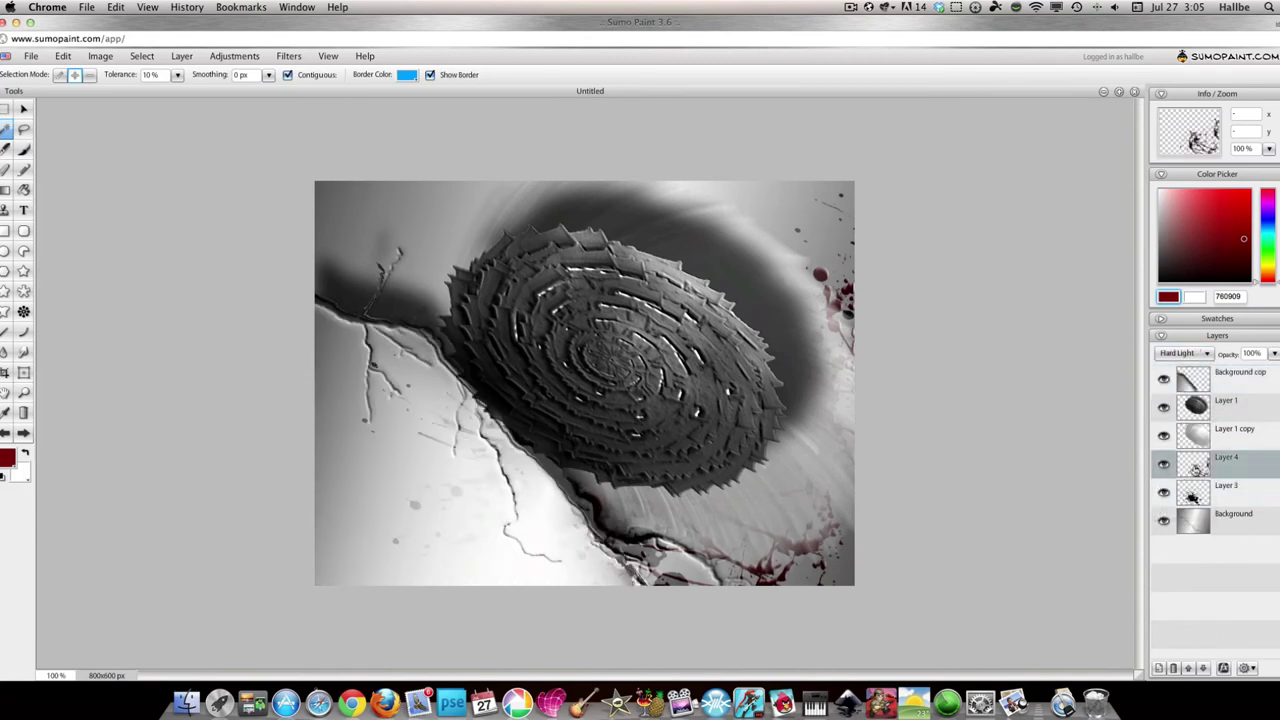
pyautogui.rightClick(1196, 468)
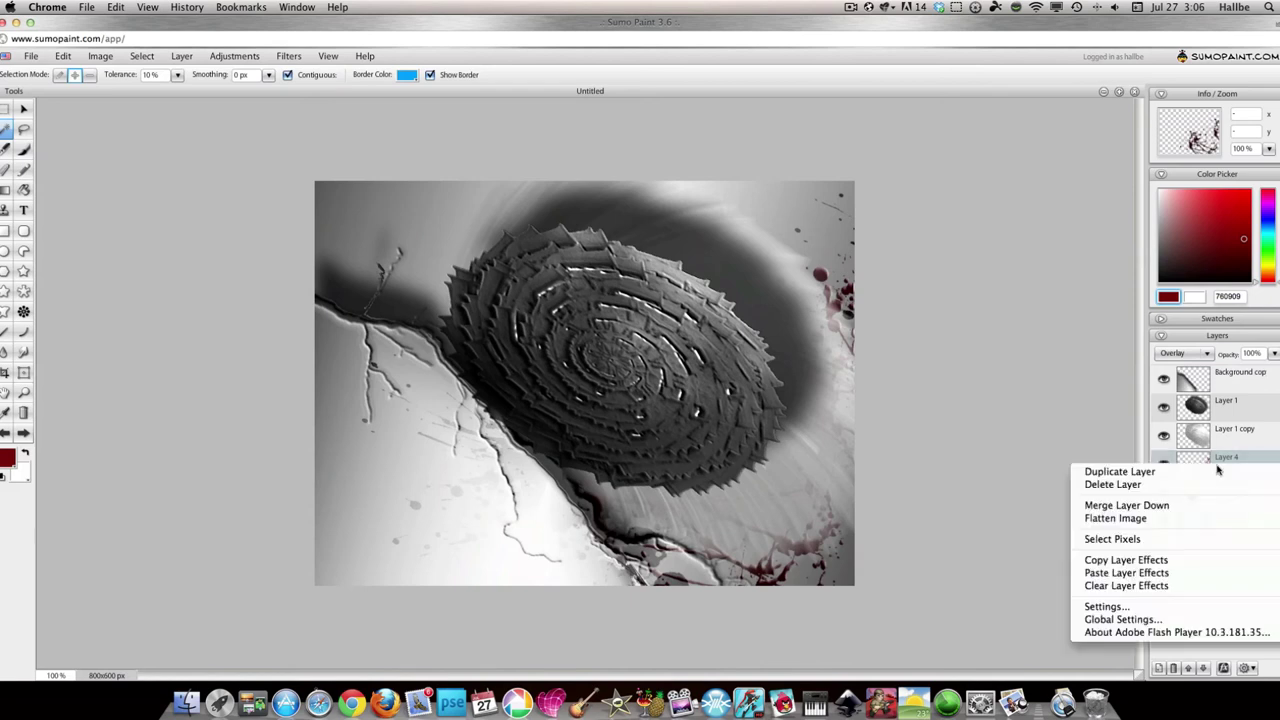
pyautogui.click(1110, 466)
pyautogui.moveTo(1200, 462); pyautogui.dragTo(1200, 378)
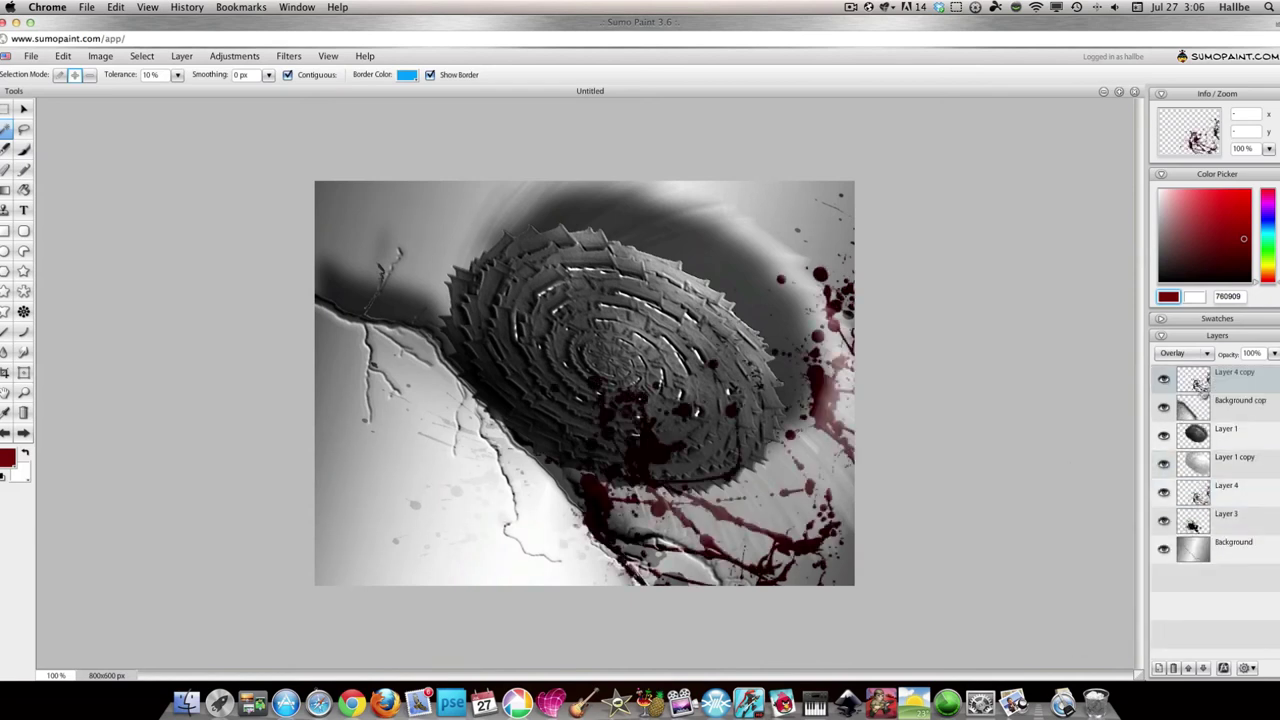
# Try Hard Light and Multiply blending on Layer 4 copy and settle on Screen
pyautogui.click(1184, 353)
pyautogui.click(1182, 470)
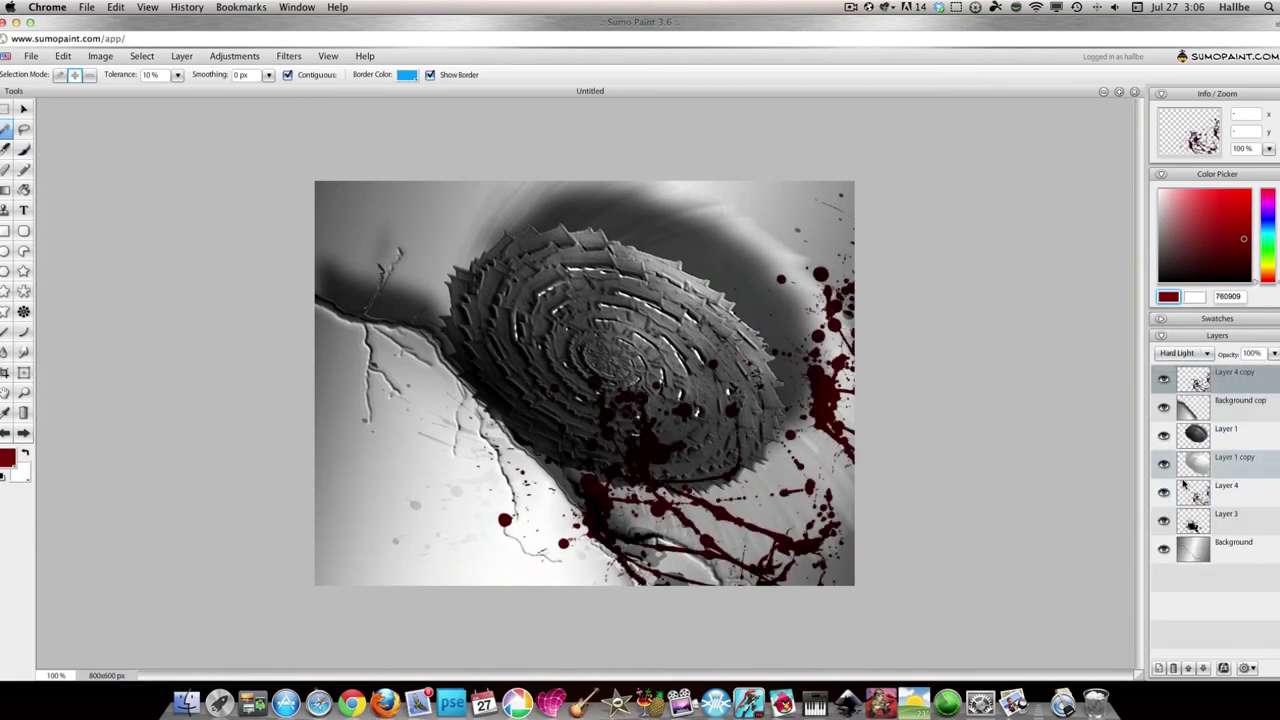
pyautogui.click(1184, 353)
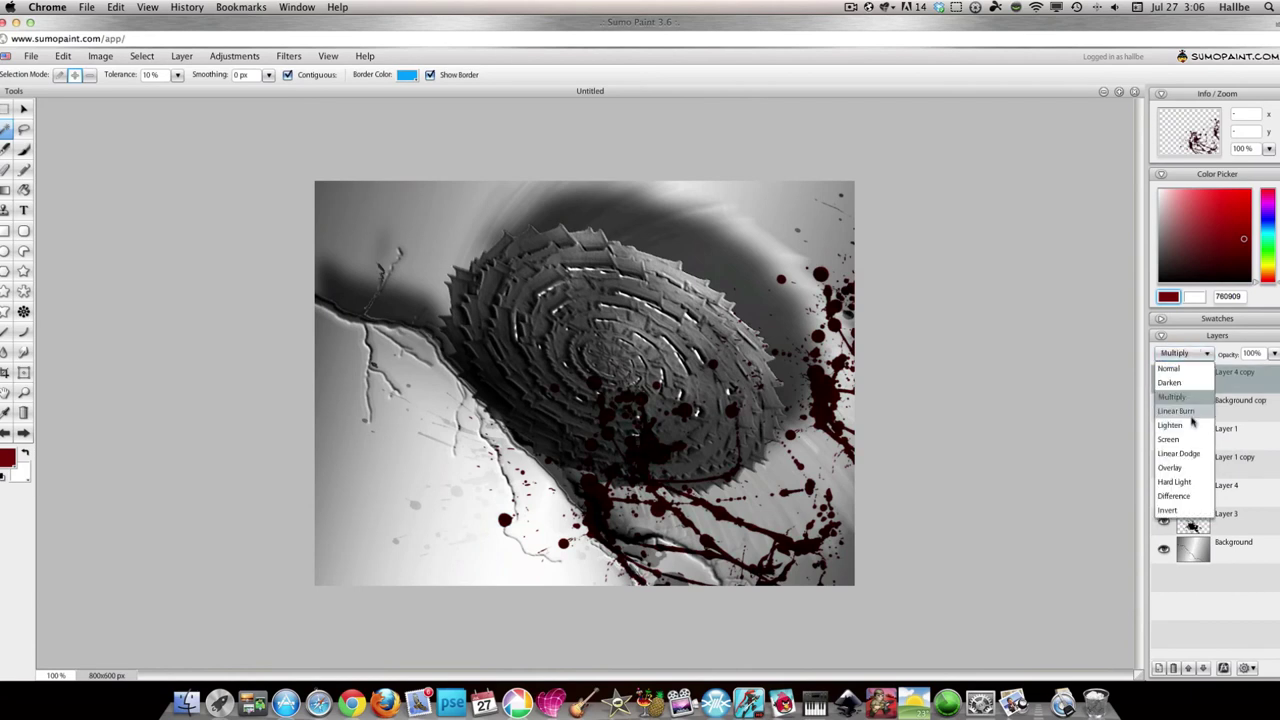
pyautogui.click(1190, 424)
pyautogui.click(1184, 353)
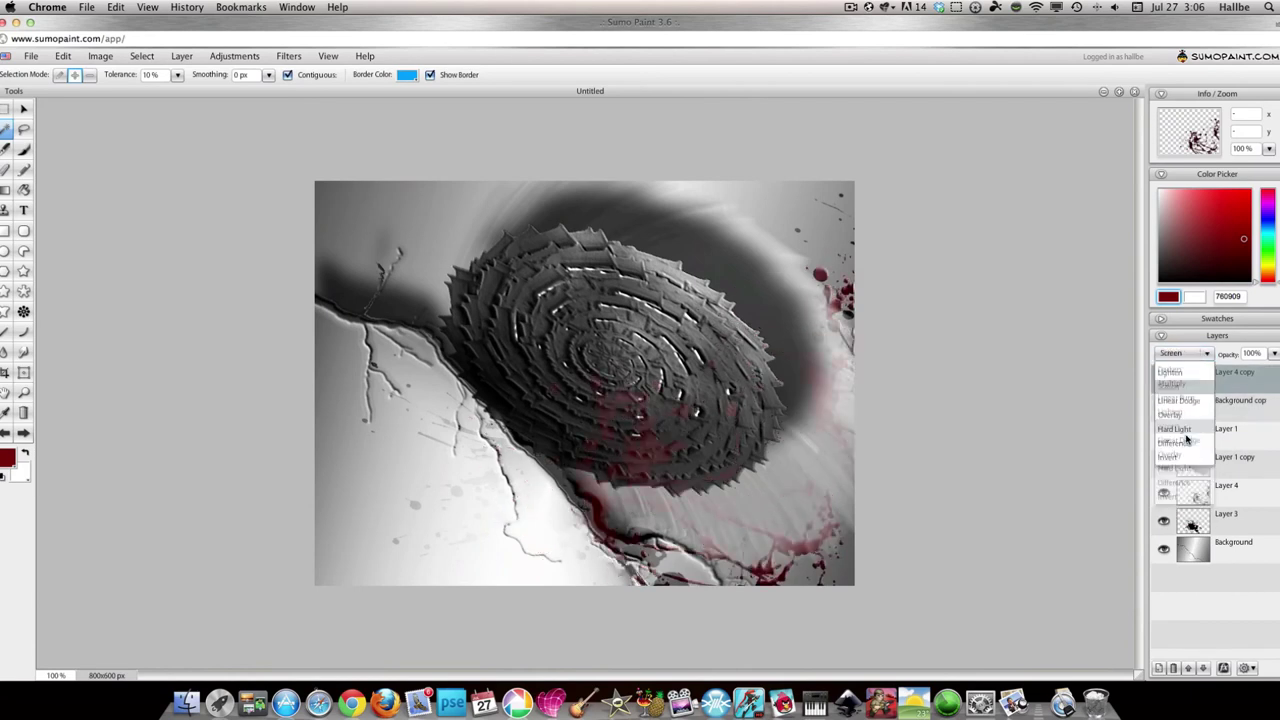
pyautogui.click(1182, 436)
# Duplicate Layer 3, the black splatter, and place the copy directly above the Background copy
pyautogui.rightClick(1188, 517)
pyautogui.click(1189, 525)
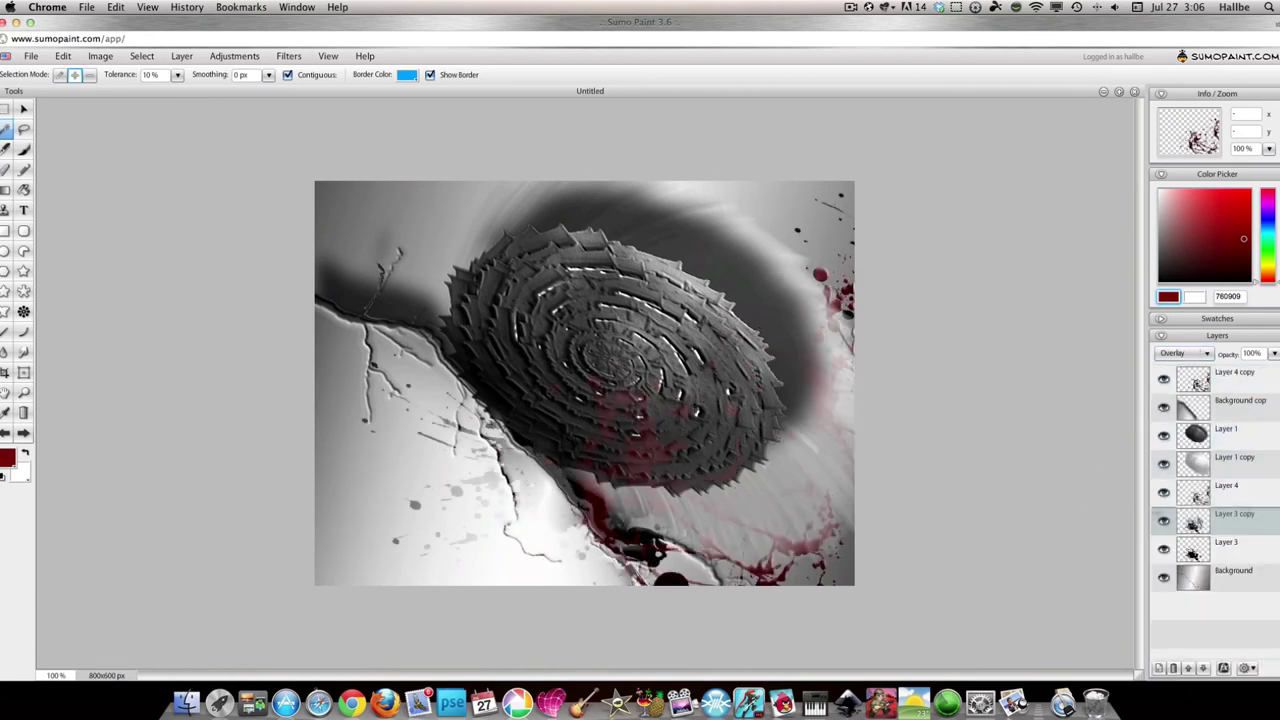
pyautogui.moveTo(1189, 521); pyautogui.dragTo(1182, 410)
# Try Lighten blending on Layer 3 copy, then settle on Darken with the layer opacity at 28%
pyautogui.click(1184, 353)
pyautogui.click(1188, 428)
pyautogui.click(1196, 354)
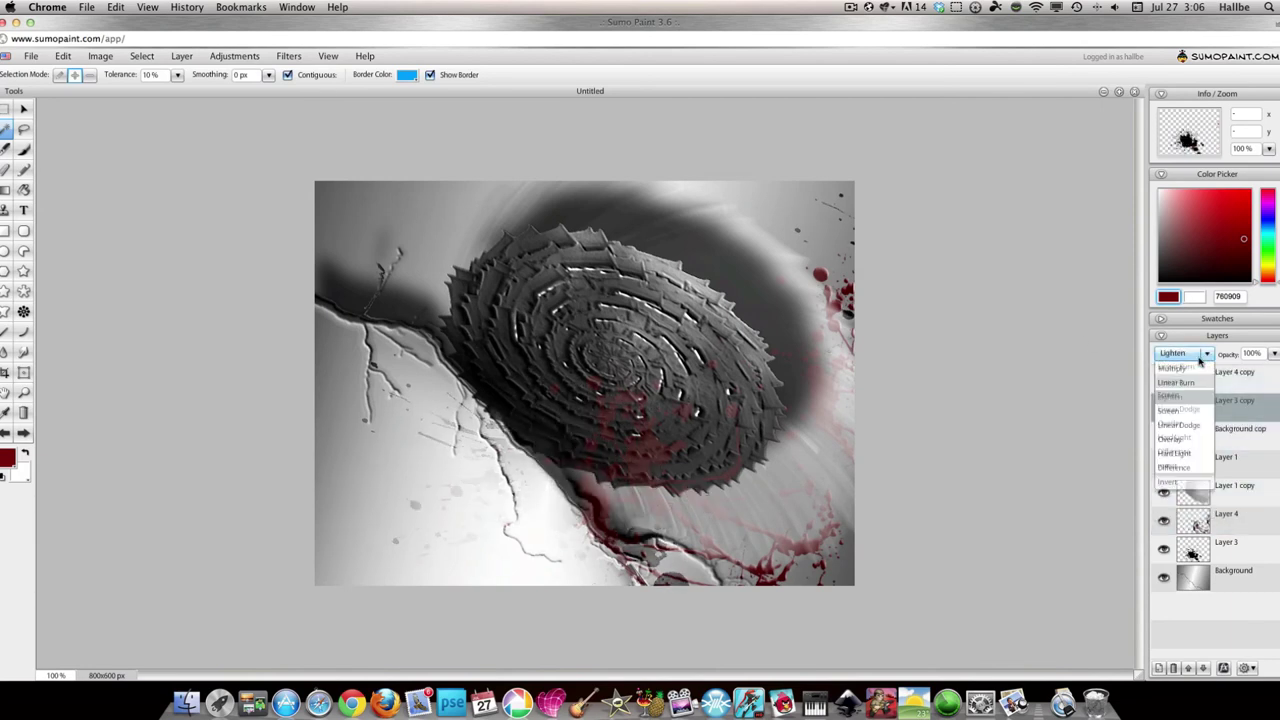
pyautogui.click(1192, 382)
pyautogui.moveTo(1274, 353); pyautogui.dragTo(1233, 371)
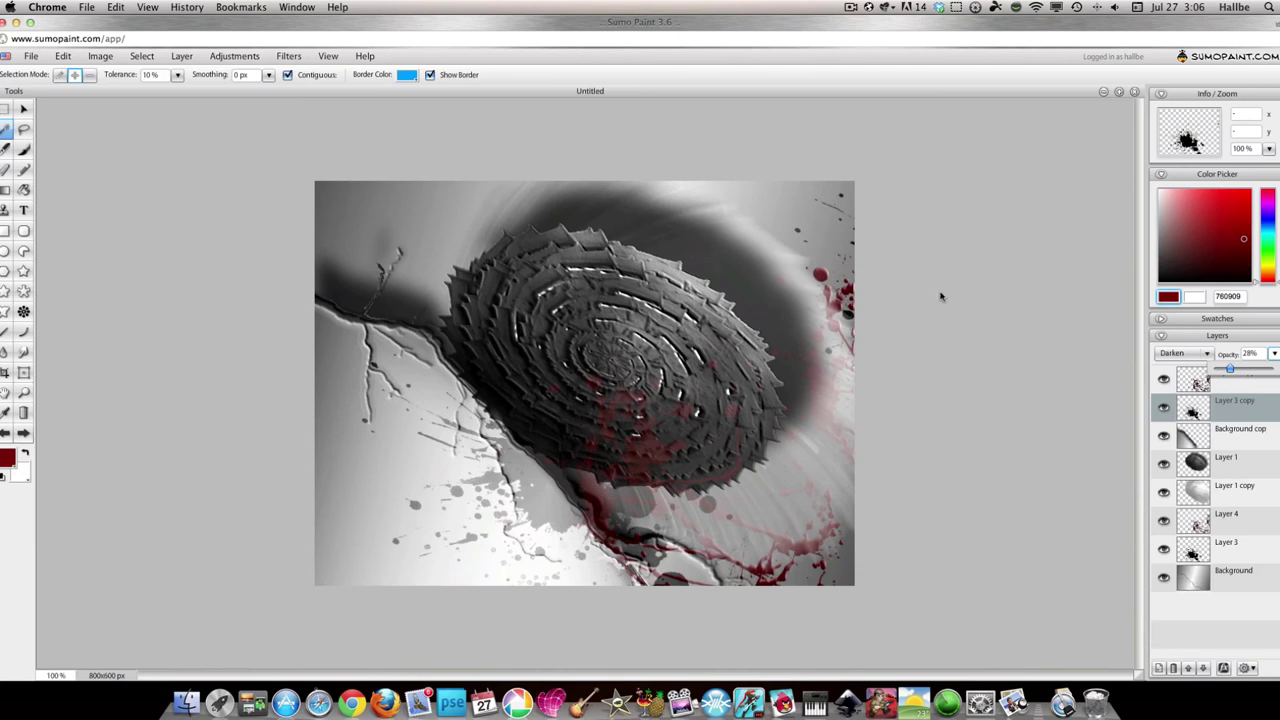
# Create a new layer at the top of the stack and fill it with black
pyautogui.click(1159, 667)
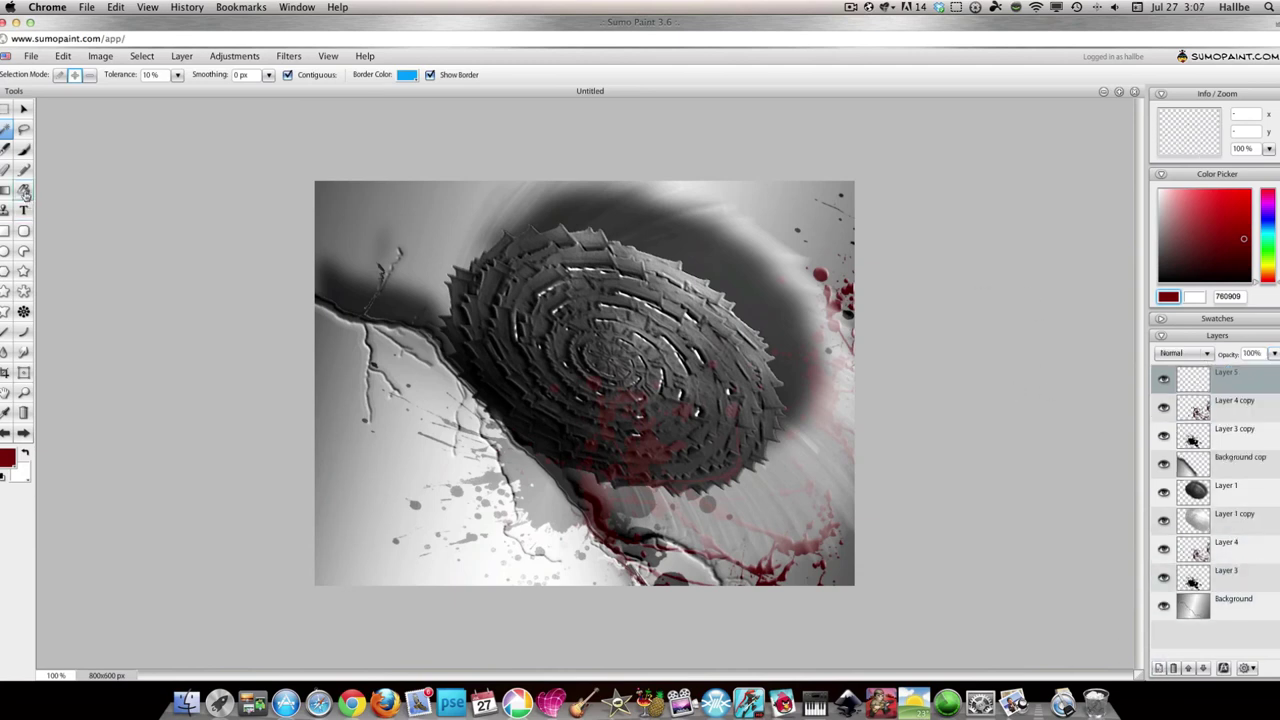
pyautogui.click(25, 193)
pyautogui.click(3, 477)
pyautogui.click(372, 345)
# Cut a rectangle just inside the canvas edges out of the black Layer 5, leaving a thin frame, and deselect
pyautogui.click(6, 110)
pyautogui.moveTo(843, 194)
pyautogui.mouseDown()
pyautogui.moveTo(618, 373)
pyautogui.moveTo(329, 570)
pyautogui.mouseUp()
pyautogui.click(62, 56)
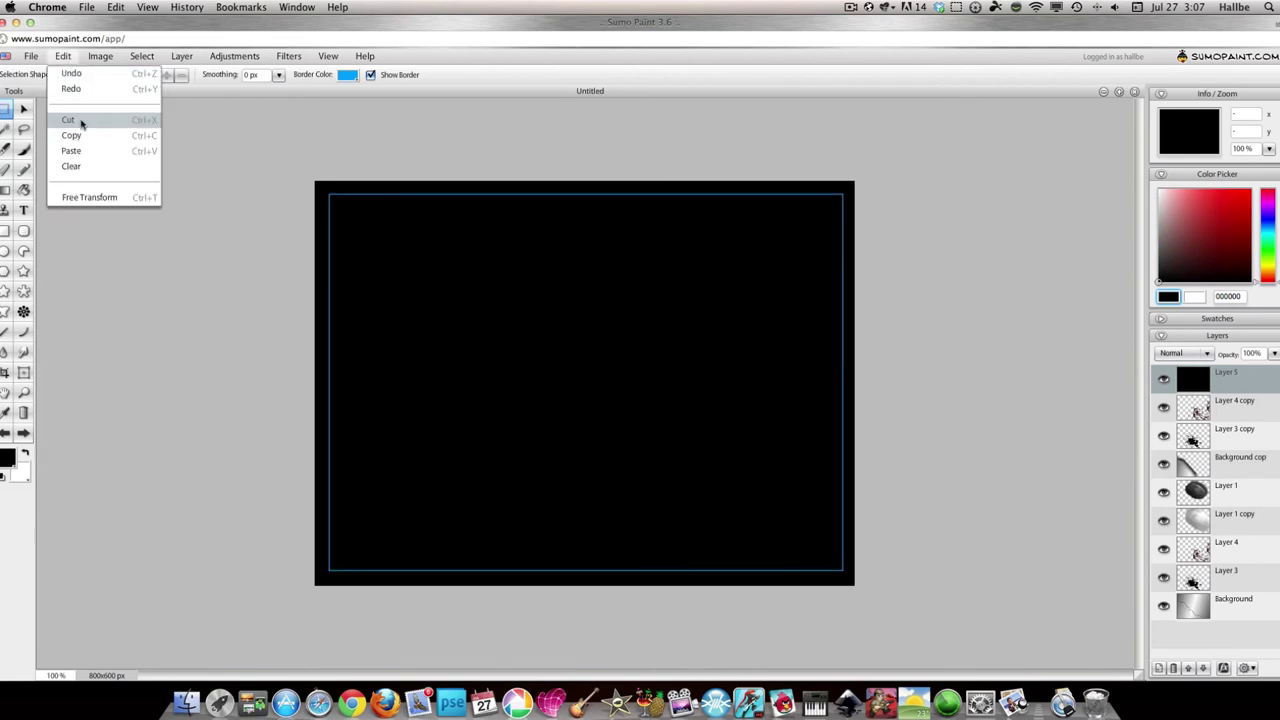
pyautogui.click(81, 122)
pyautogui.click(142, 56)
pyautogui.click(160, 90)
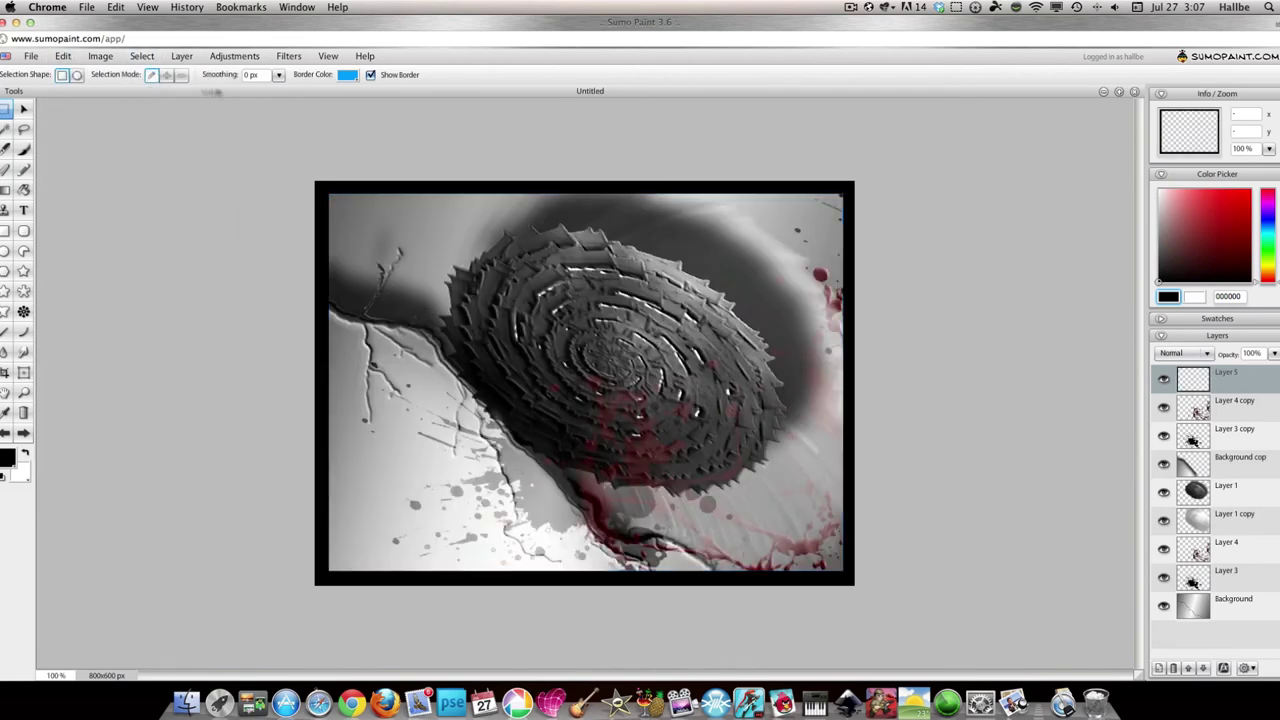
# Apply a high-quality Gaussian Blur of 88 by 88 to the black frame on Layer 5
pyautogui.click(283, 57)
pyautogui.moveTo(300, 88)
pyautogui.click(455, 104)
pyautogui.moveTo(610, 328); pyautogui.dragTo(614, 329)
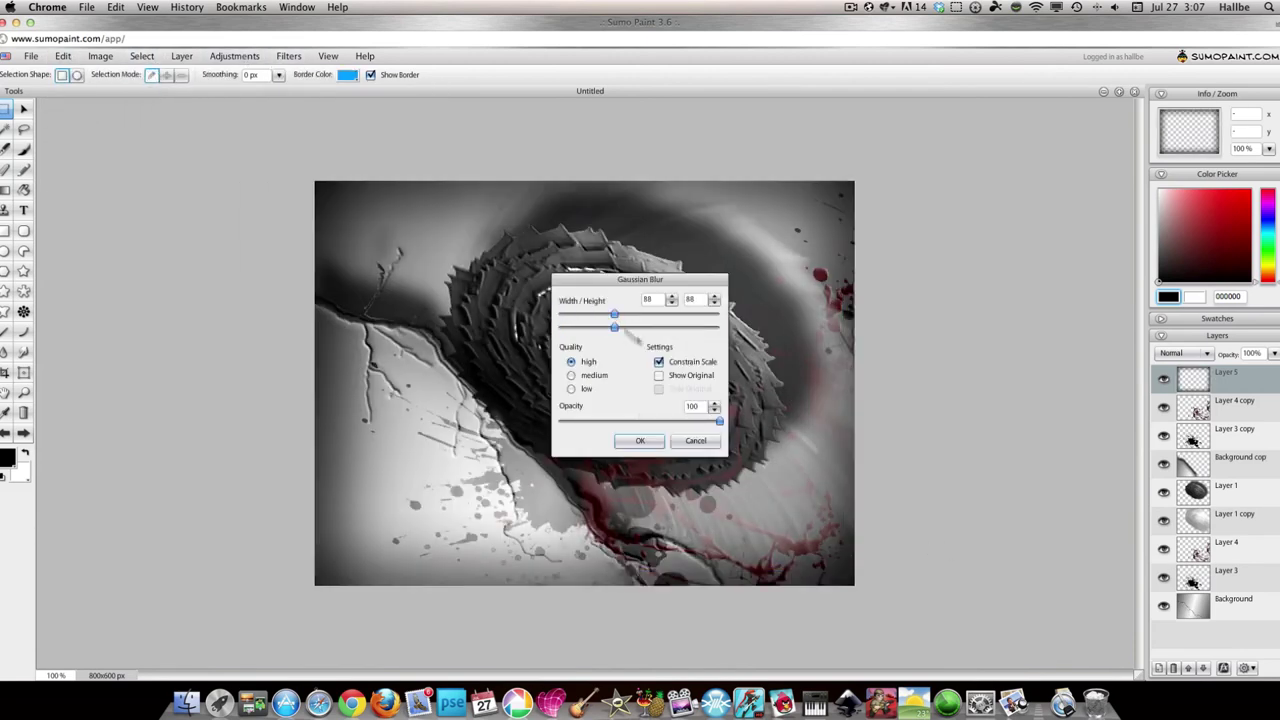
pyautogui.click(641, 441)
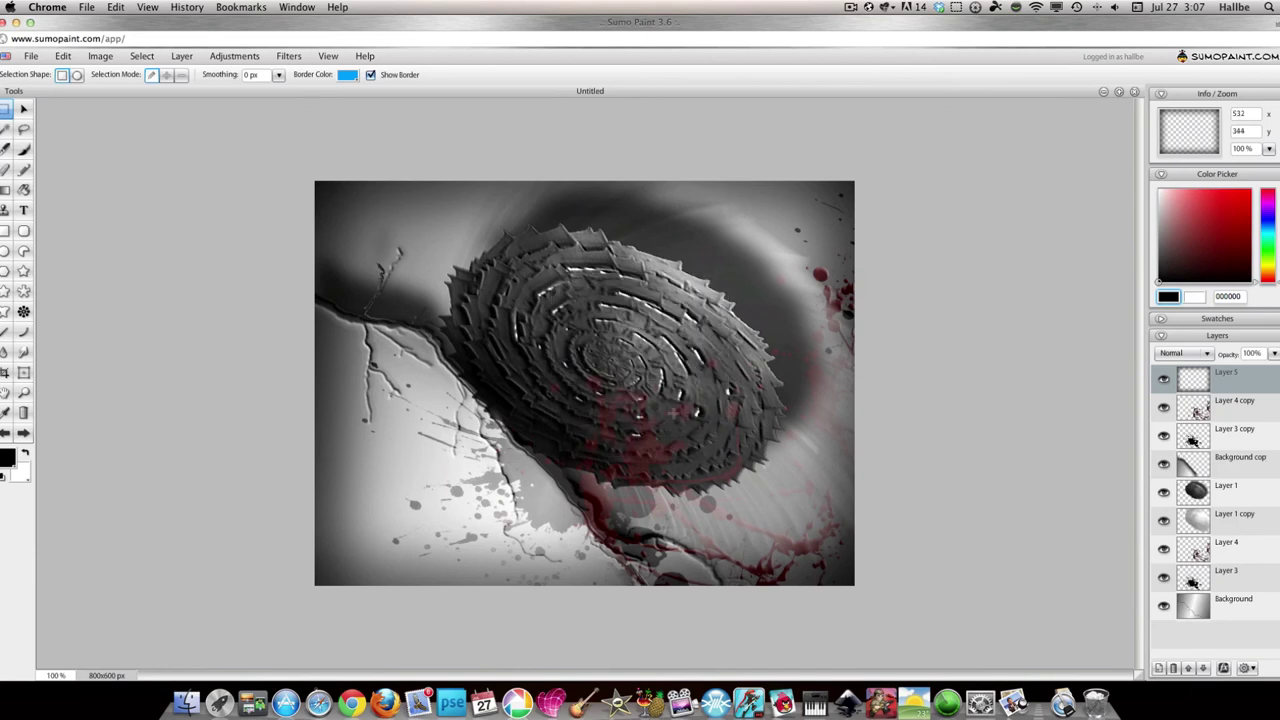
# Duplicate Layer 1 copy, the disc's blurred glow, and move the original directly above the Background layer
pyautogui.click(1218, 520)
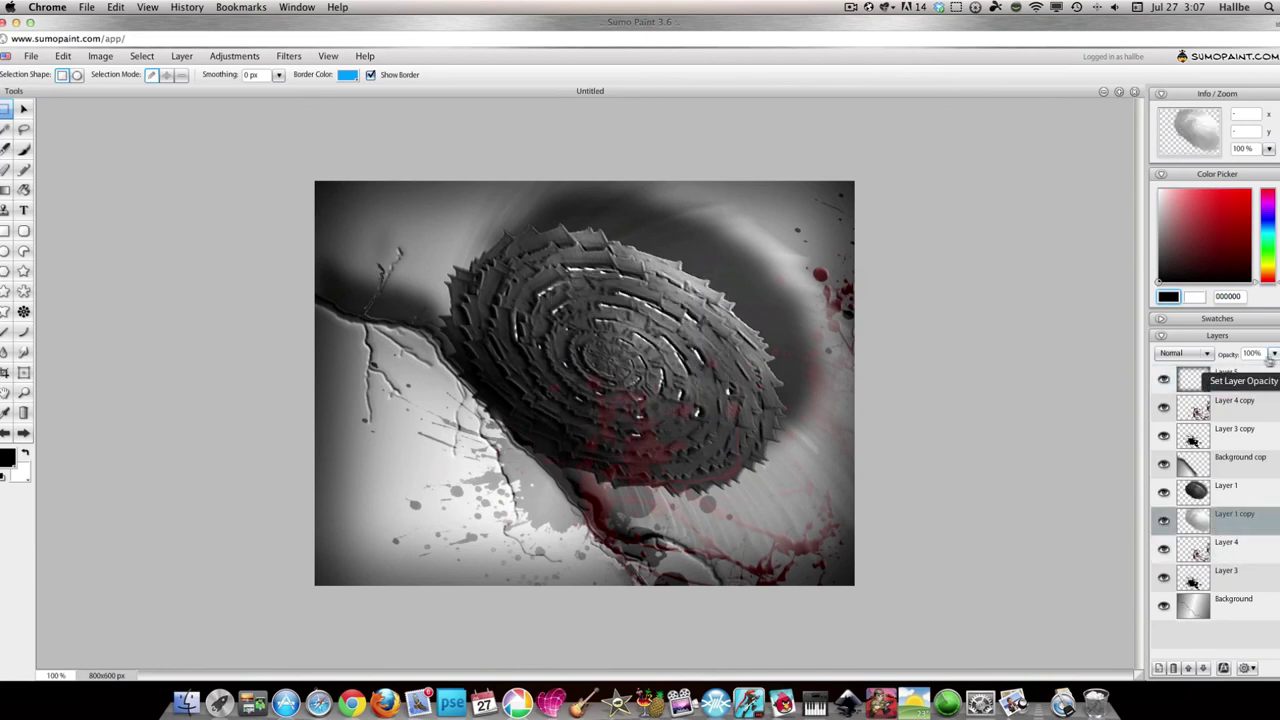
pyautogui.click(1226, 491)
pyautogui.click(1226, 520)
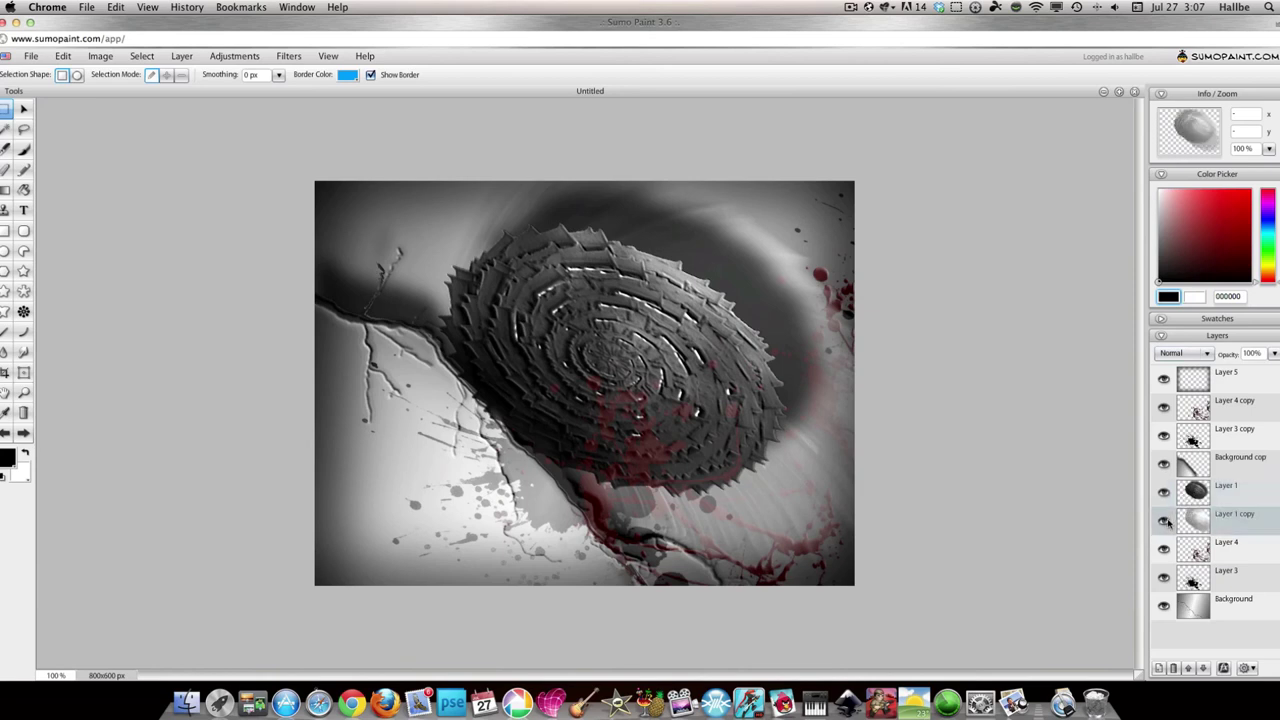
pyautogui.click(1164, 521)
pyautogui.click(1164, 521)
pyautogui.click(1247, 668)
pyautogui.click(1150, 545)
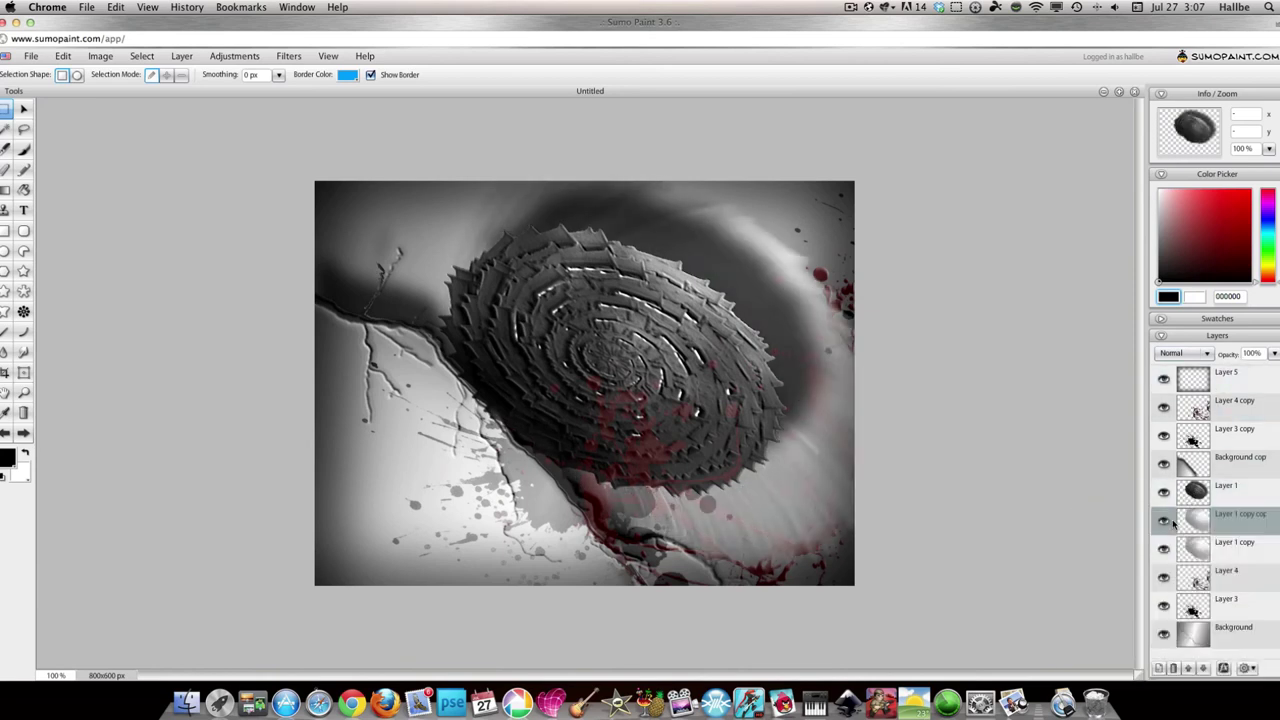
pyautogui.moveTo(1215, 545); pyautogui.dragTo(1215, 612)
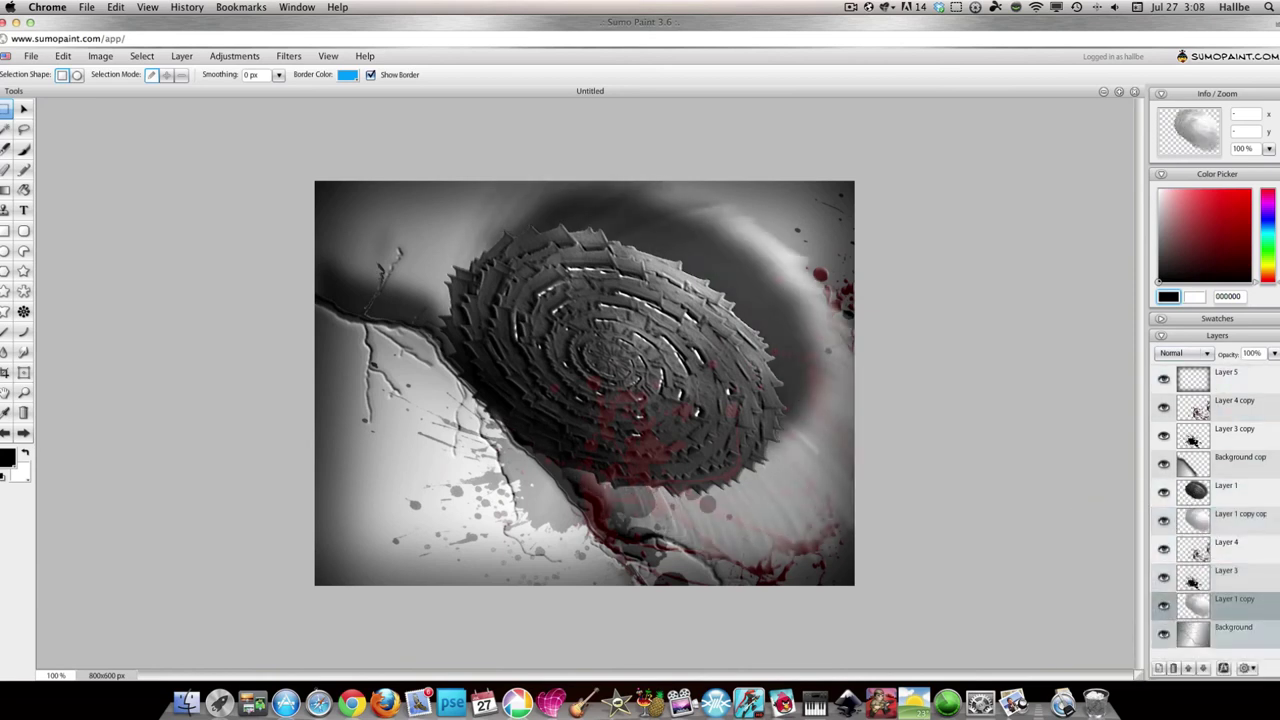
# Set the blend mode of the glow layer directly above the Background to Overlay
pyautogui.click(1184, 353)
pyautogui.click(1188, 466)
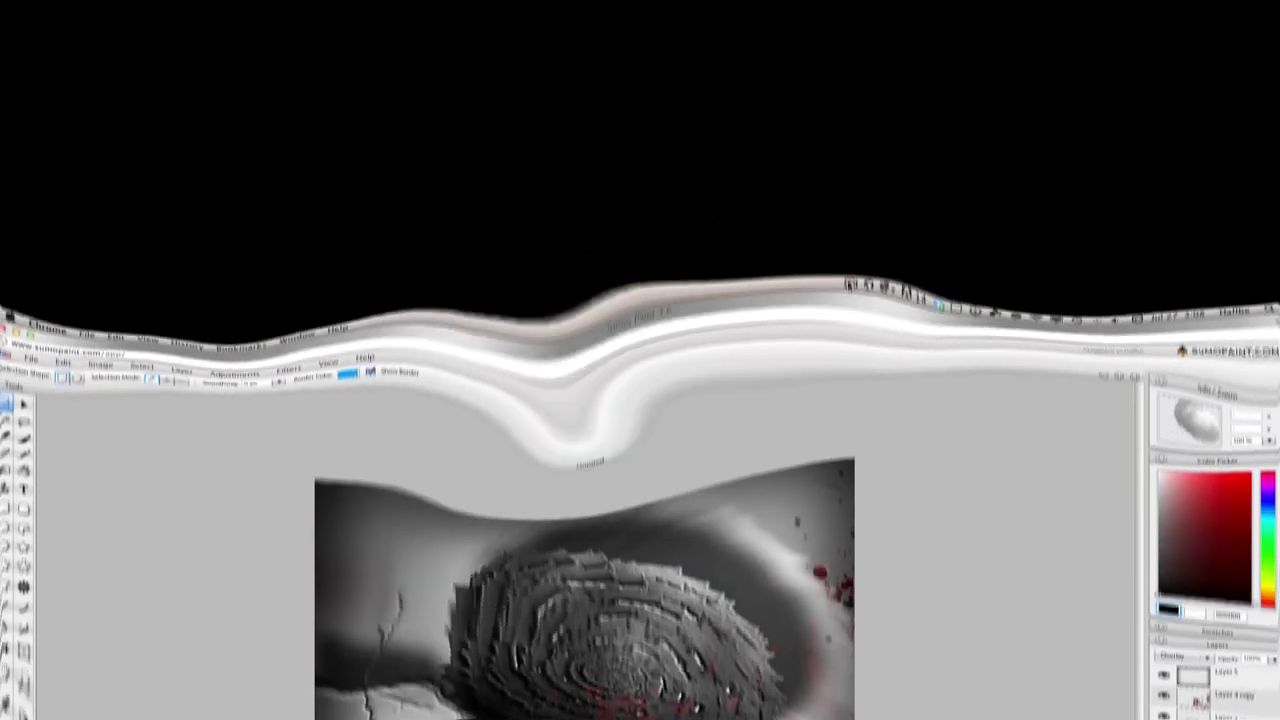
pyautogui.click(850, 7)
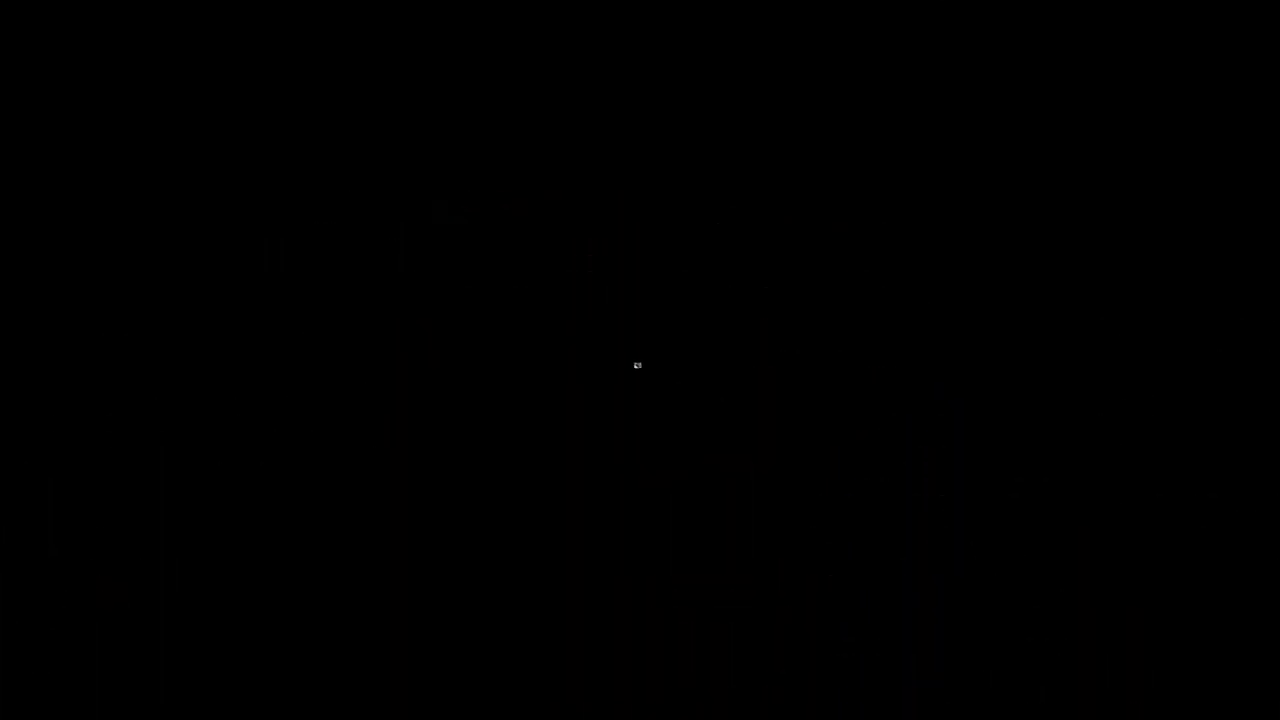